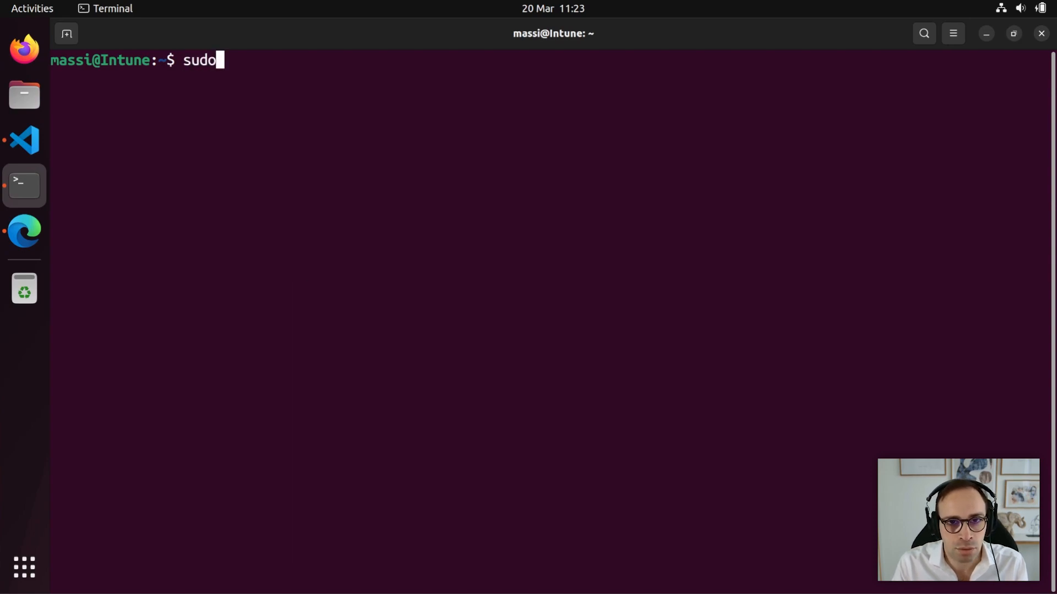
Run 'sudo apt install intune-portal' in Terminal, entering the sudo password to start the install.
type("apt install intune-portal")
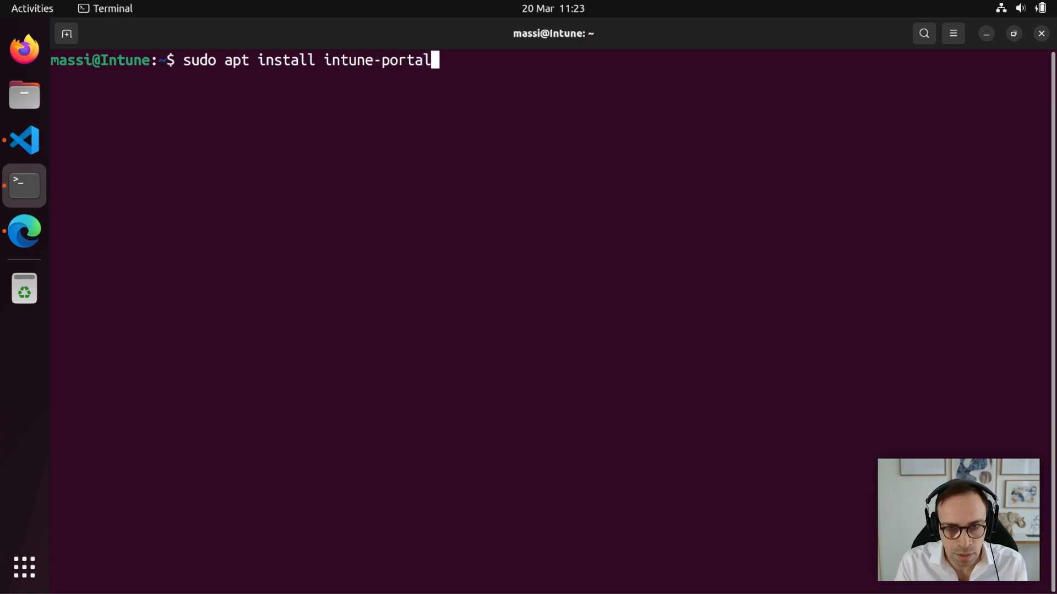
key("Return")
key("Return")
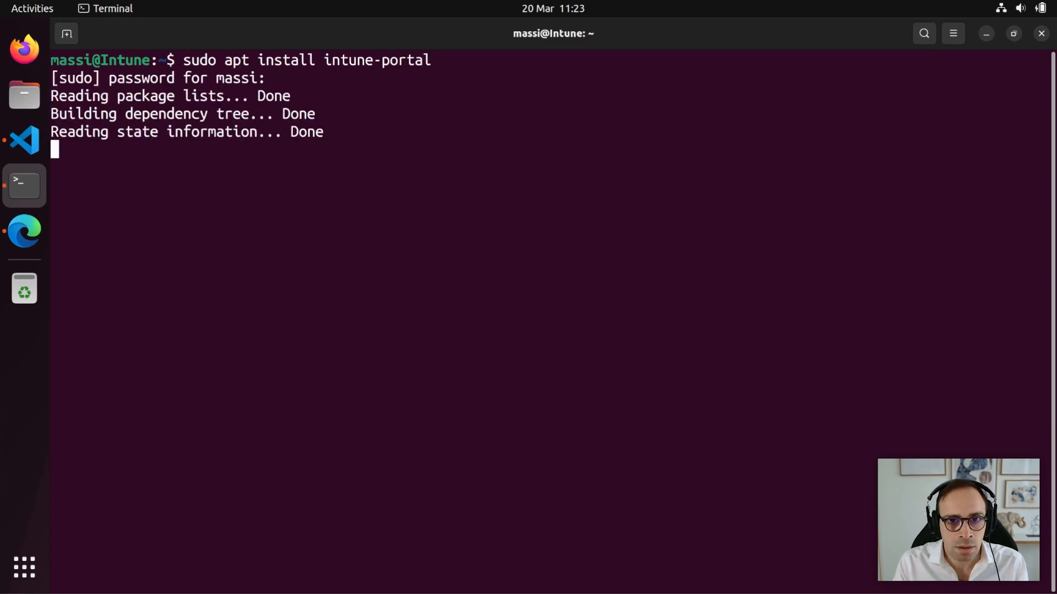
key("Return")
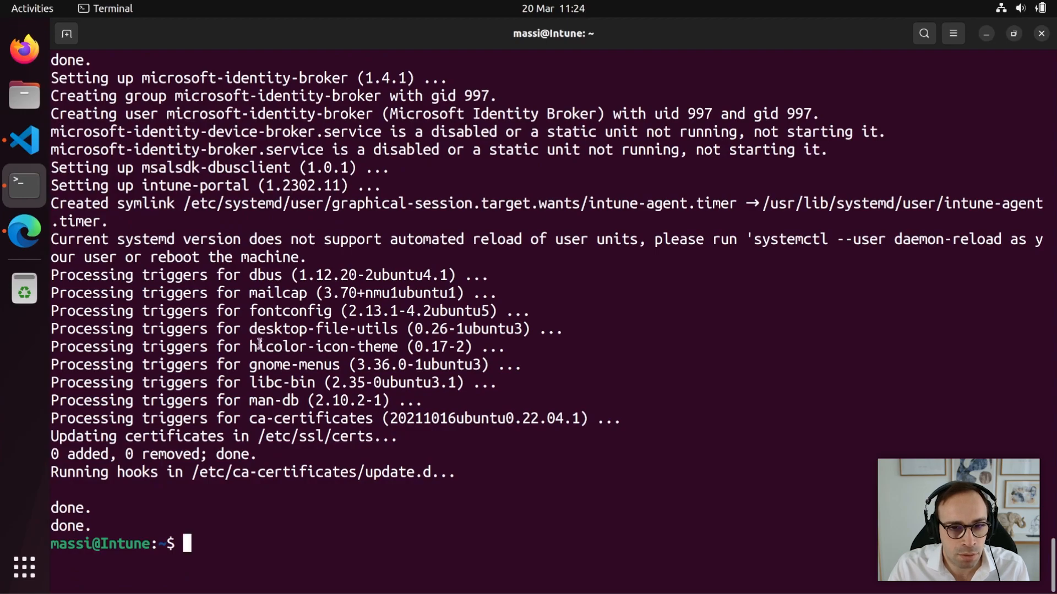
Launch Microsoft Intune, sign in with the work account e-mail and password, and register the device.
left_click(24, 567)
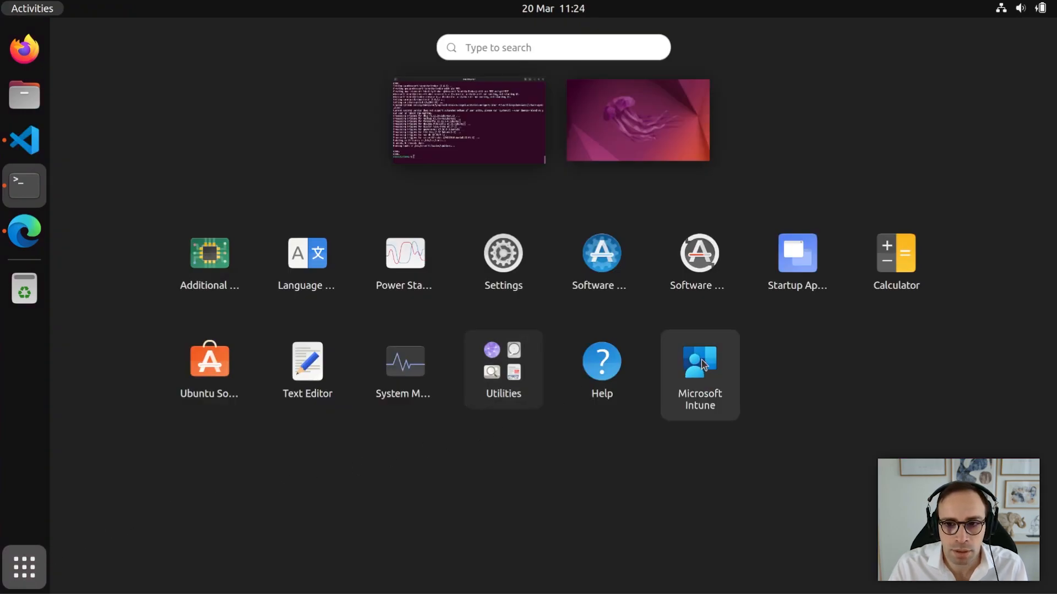
left_click(708, 366)
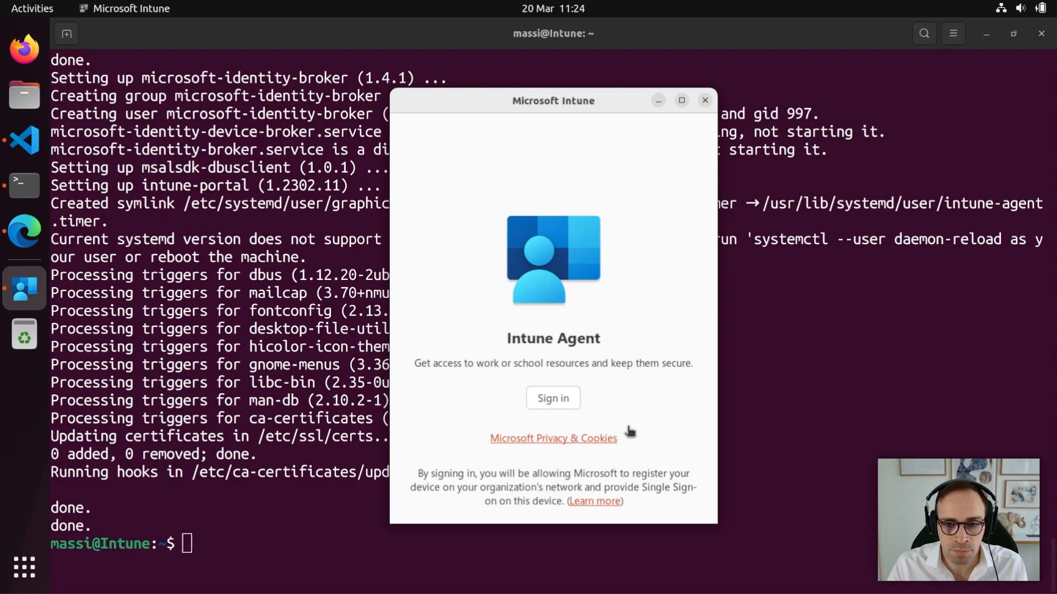
left_click(564, 406)
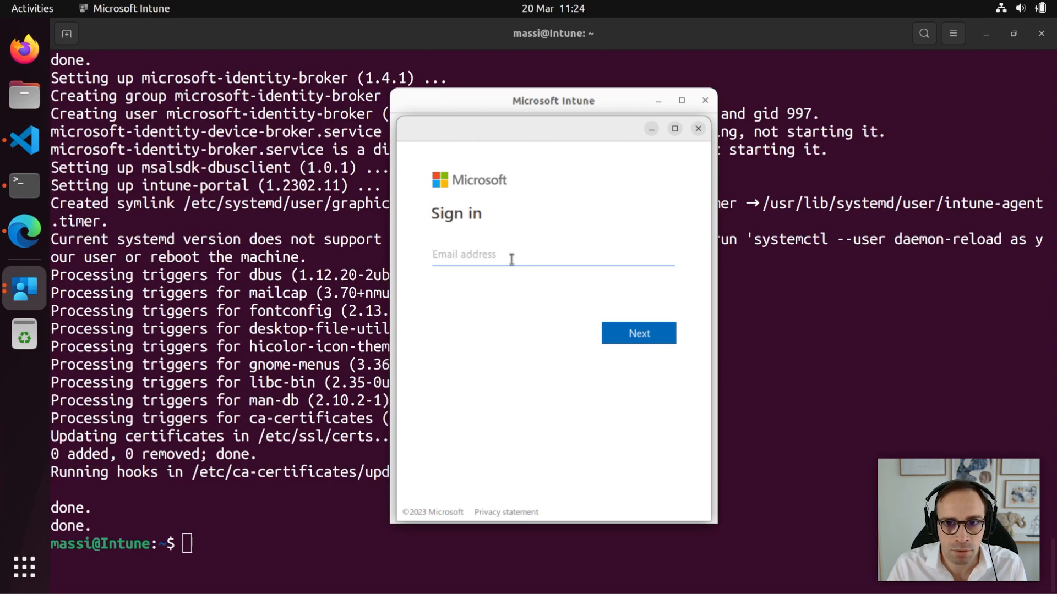
key("ctrl+v")
left_click(638, 340)
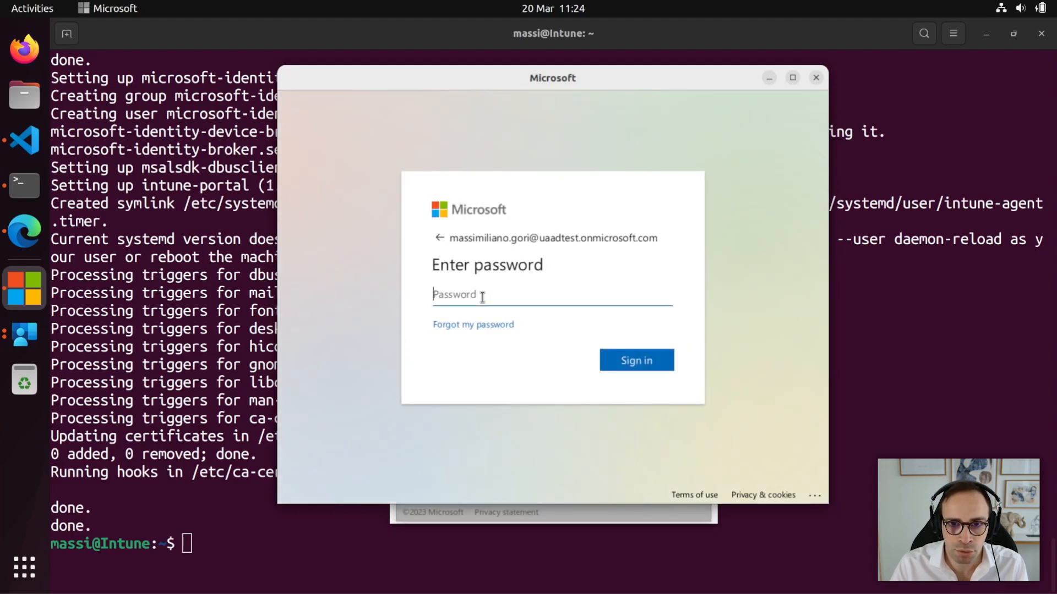
type("********")
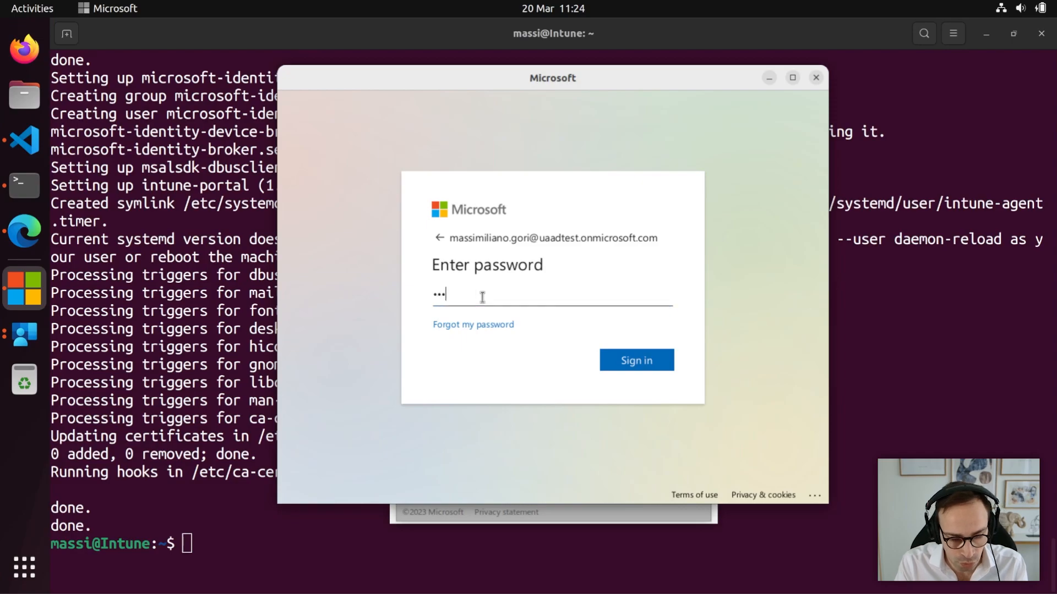
type("*")
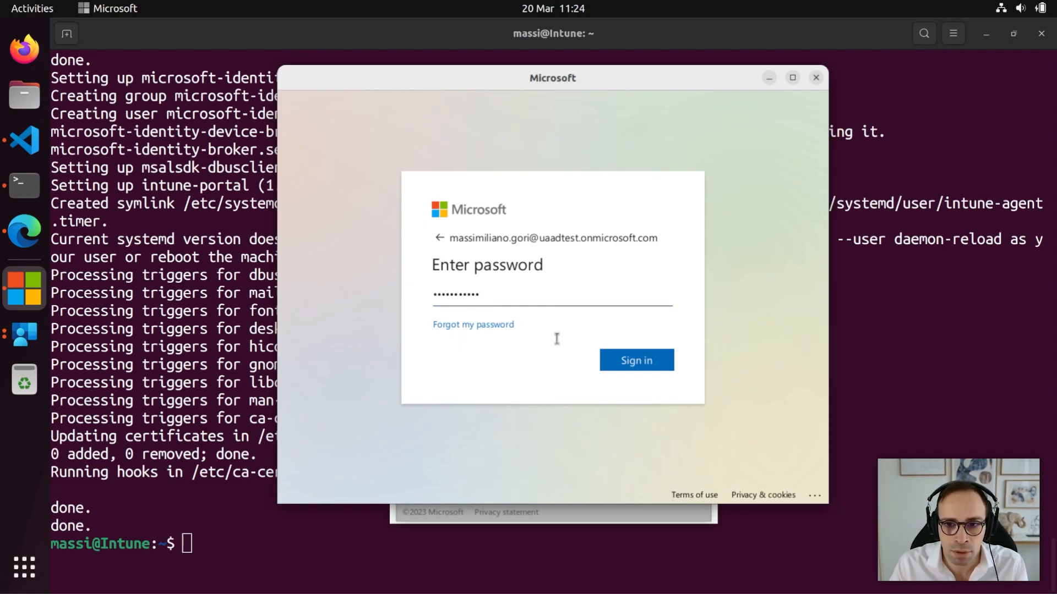
left_click(644, 362)
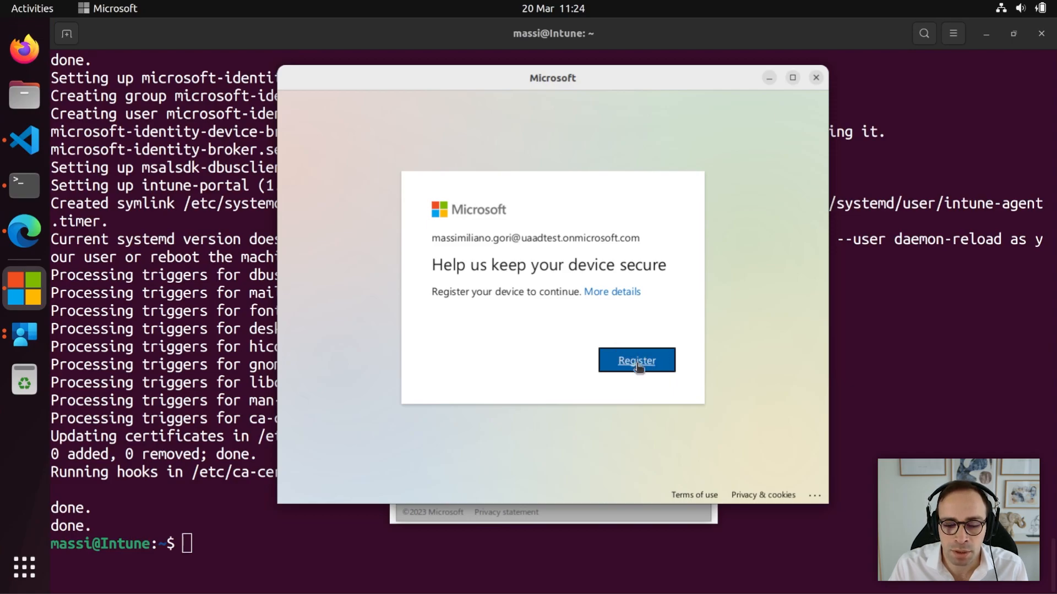
left_click(637, 363)
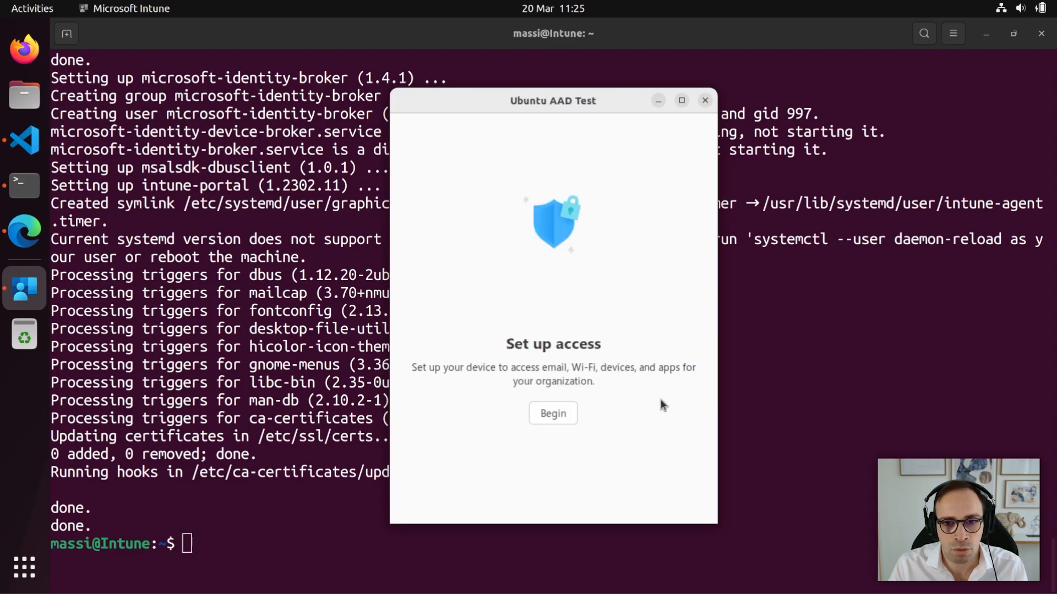
Begin setting up access and enroll this Ubuntu device until its status reports Compliant.
left_click(548, 416)
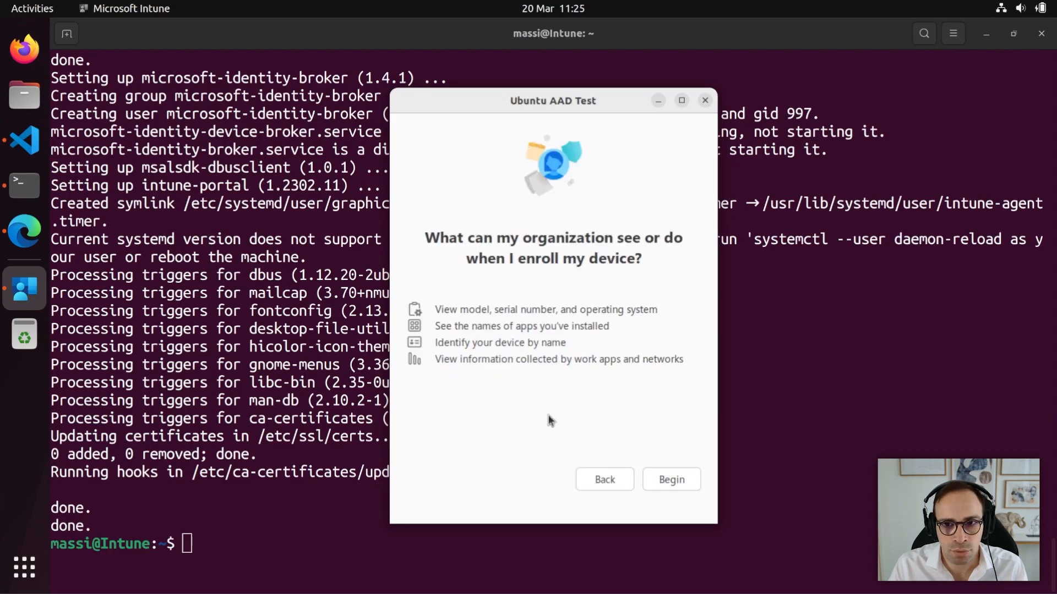
left_click(671, 479)
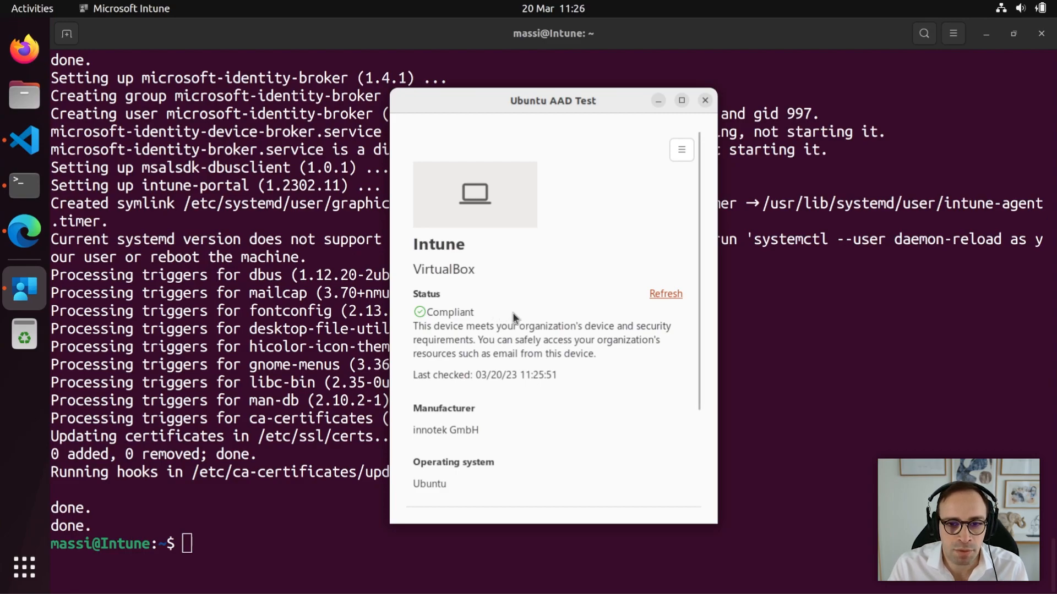
mouse_move(695, 333)
left_mouse_down()
mouse_move(682, 429)
mouse_move(679, 326)
left_mouse_up()
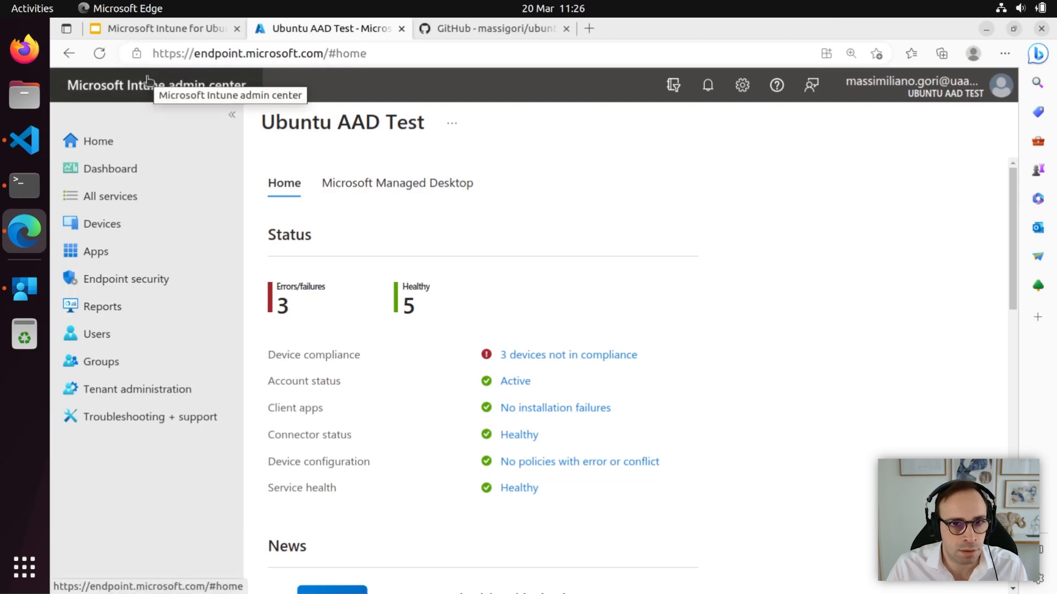
Refresh the Linux devices list and check the Intune device's details show it Compliant.
left_click(103, 227)
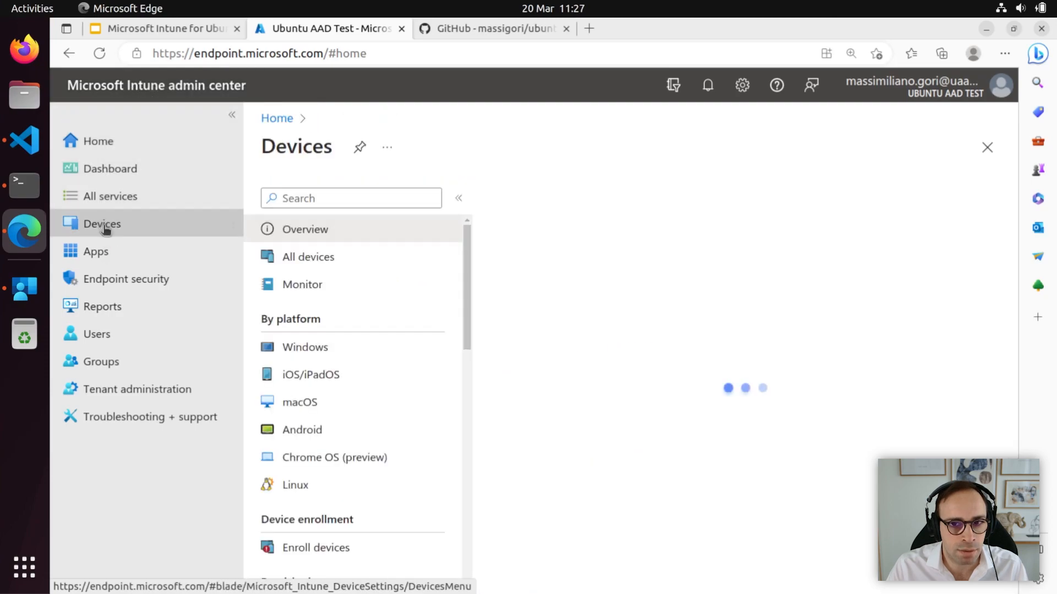
left_click(307, 490)
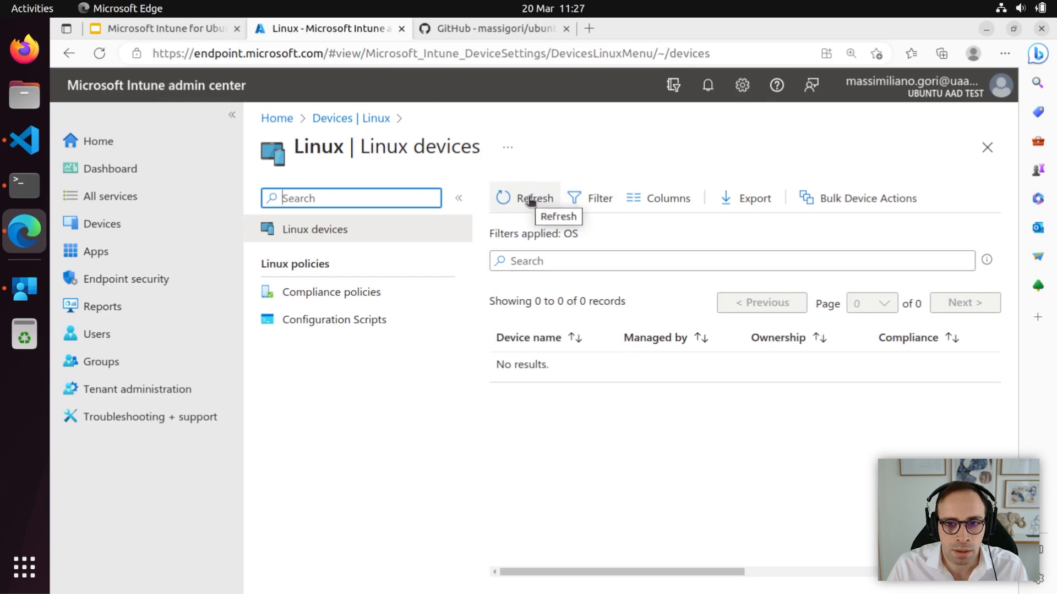
left_click(532, 200)
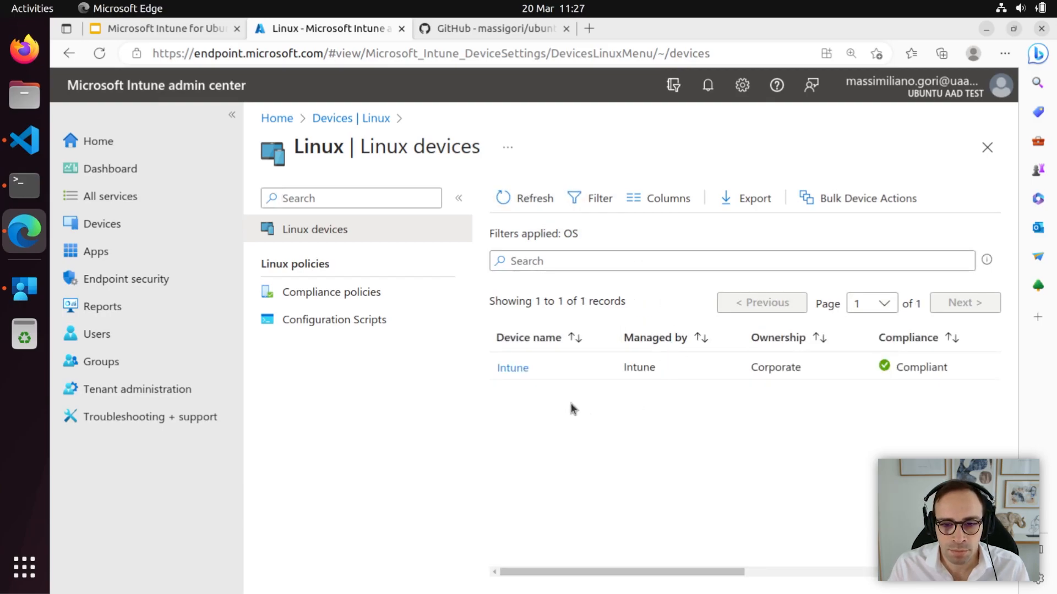
left_click(512, 367)
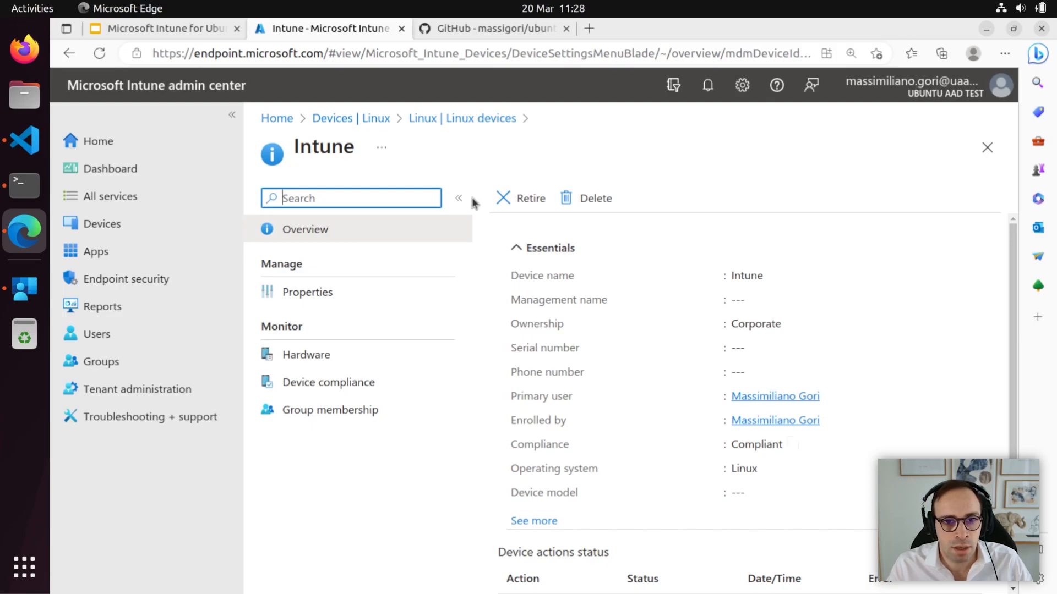
Return to Linux devices and open the Linux Compliance policies page.
left_click(369, 122)
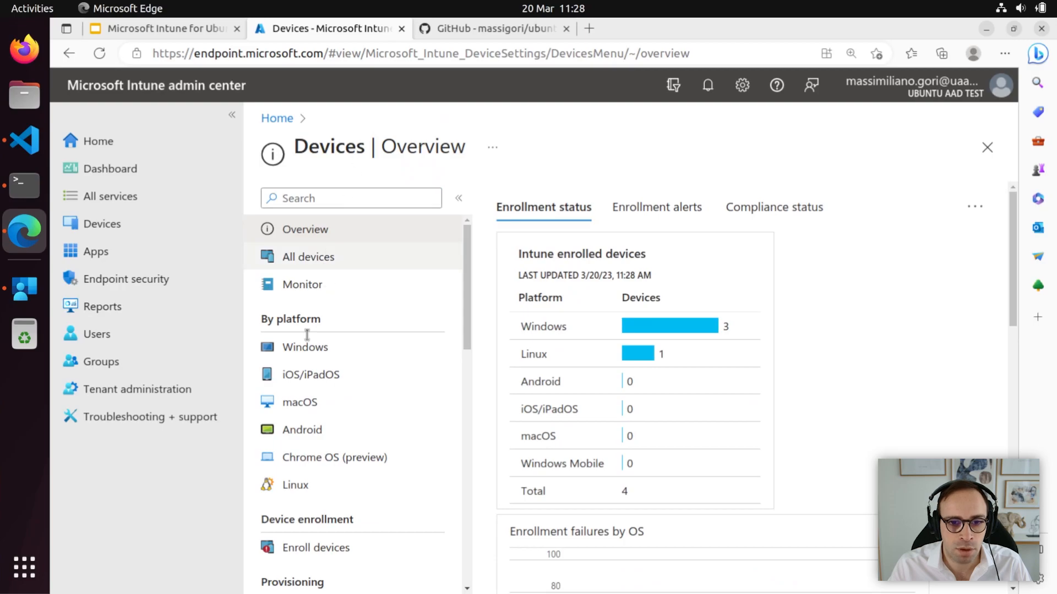
left_click(297, 485)
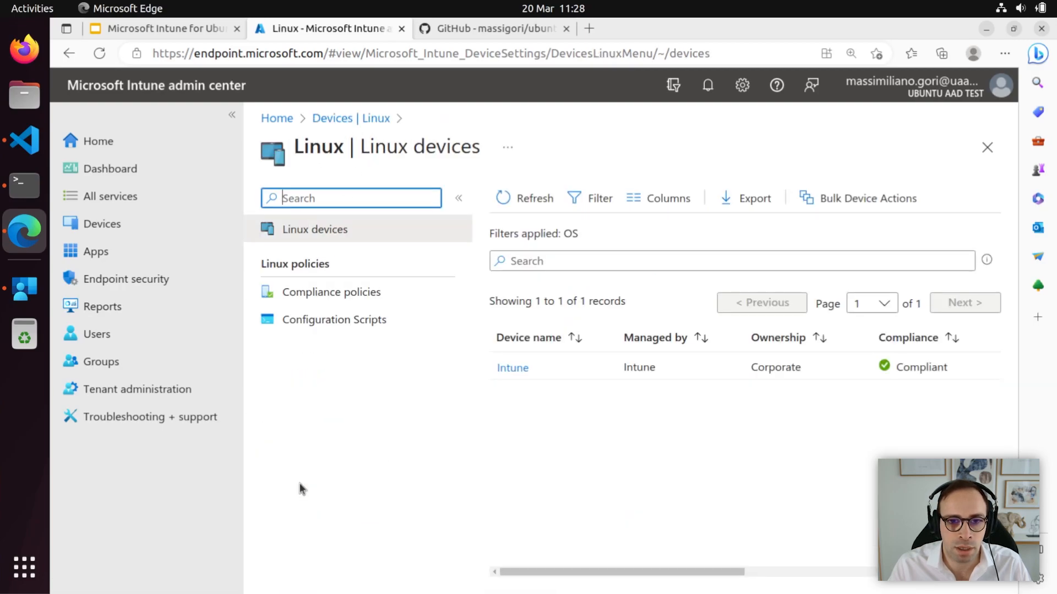
left_click(353, 296)
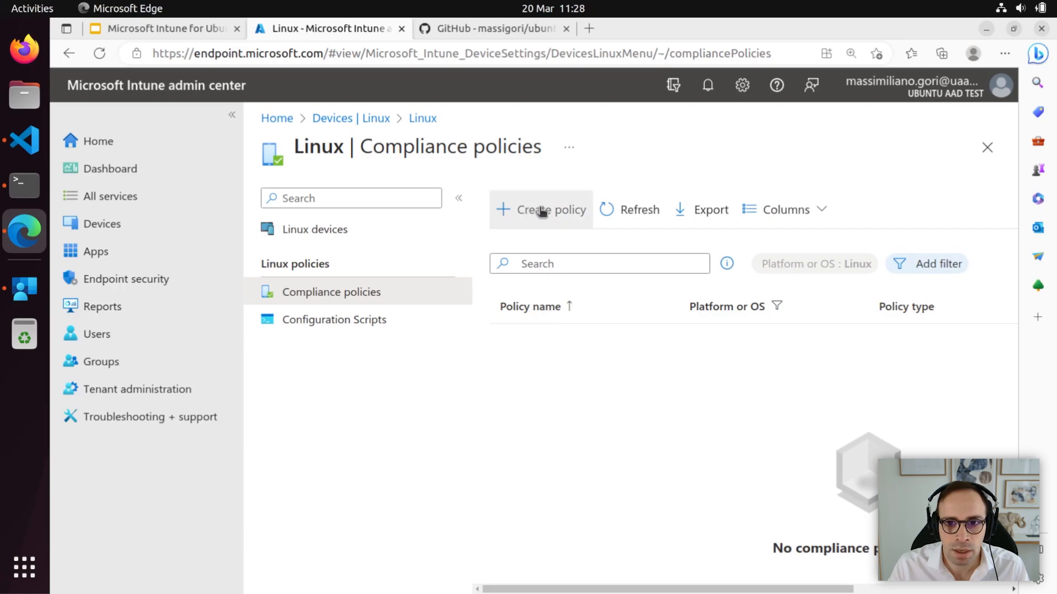
Create a Linux compliance policy named 'Password strenght' and complete its Basics.
left_click(543, 212)
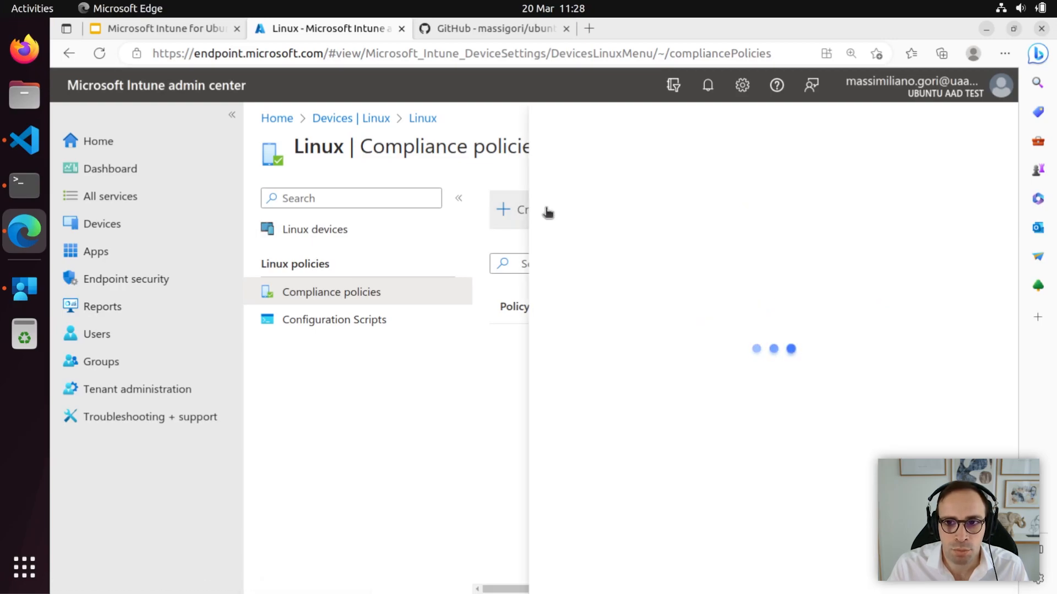
left_click(566, 560)
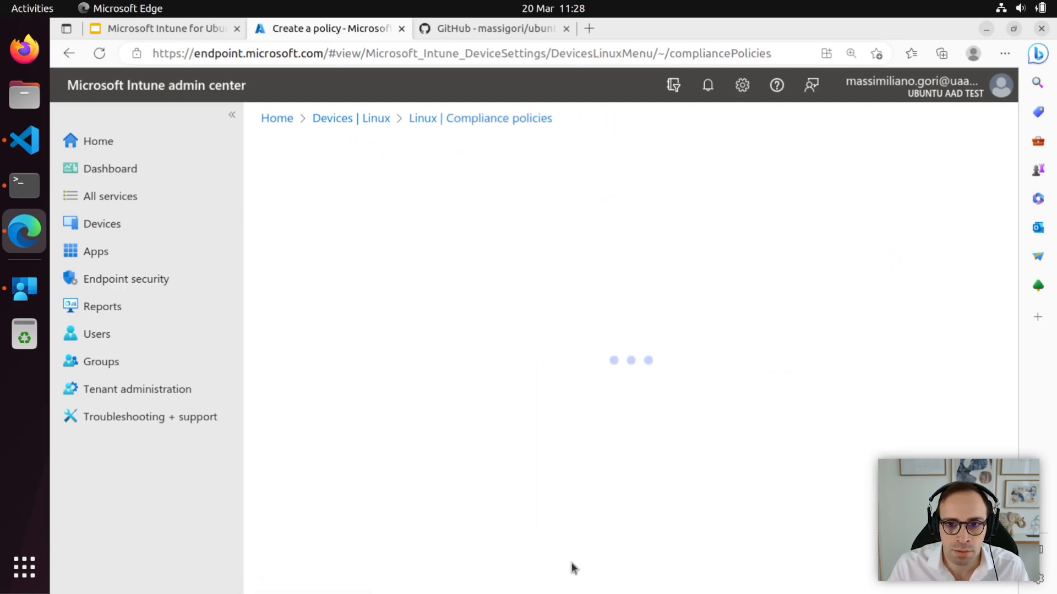
left_click(554, 253)
type("Passwo")
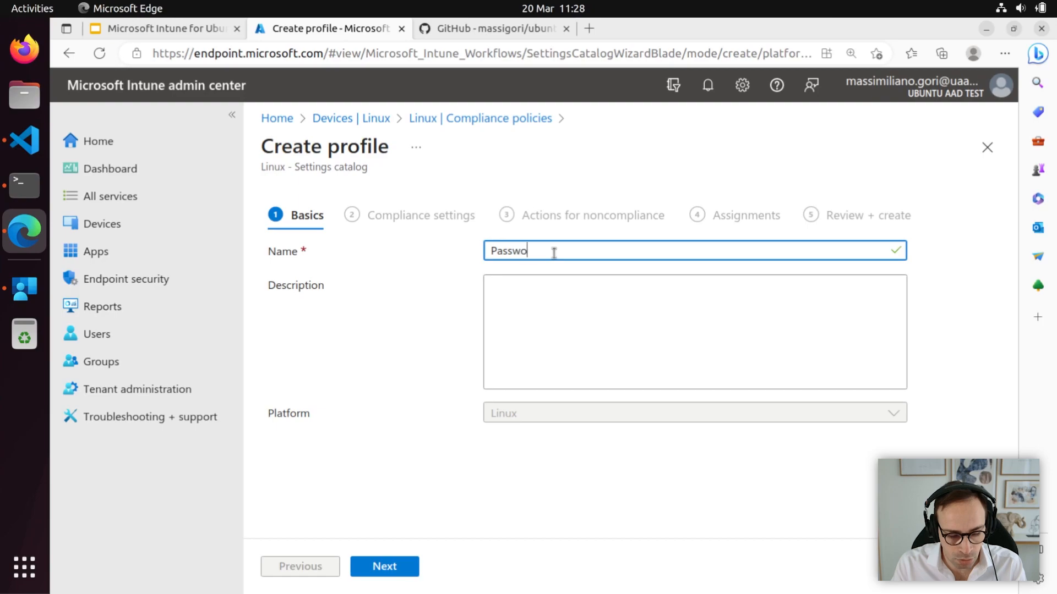
type("rd strenght")
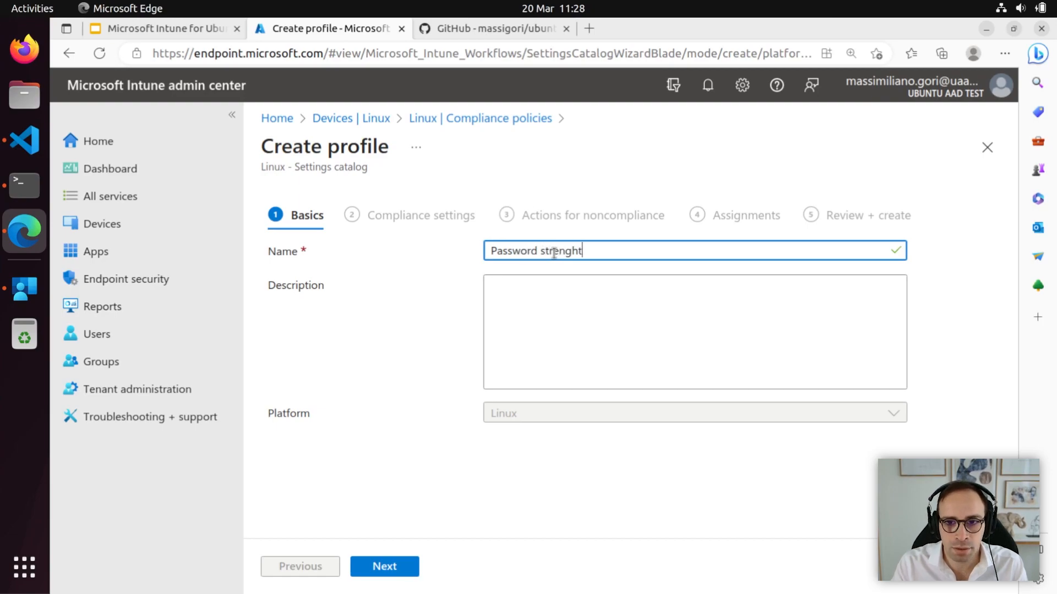
left_click(400, 565)
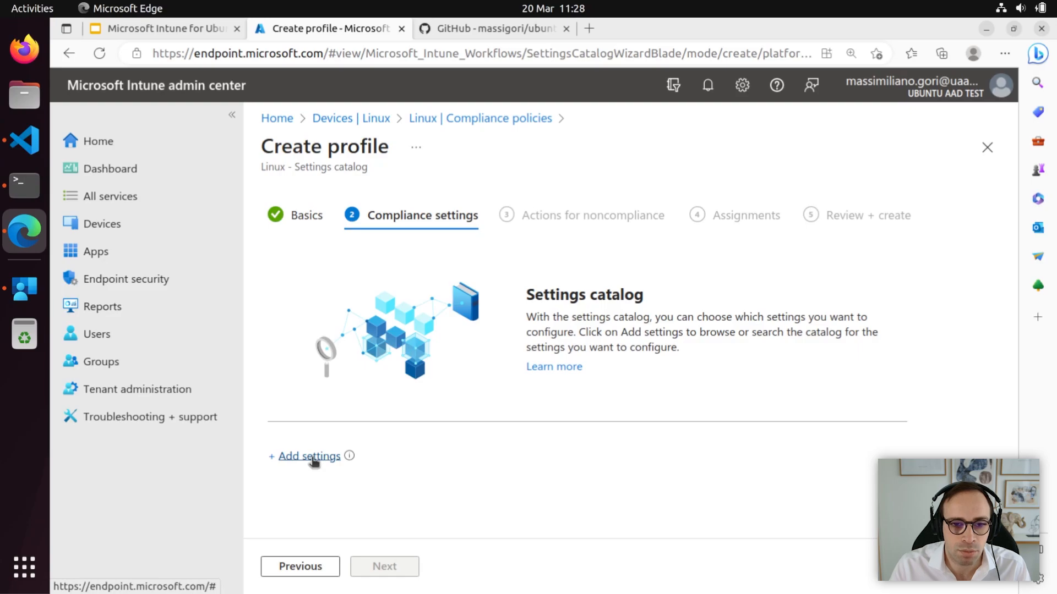
Add the Password Policy setting Minimum Symbols to the profile and set it to 1.
left_click(312, 457)
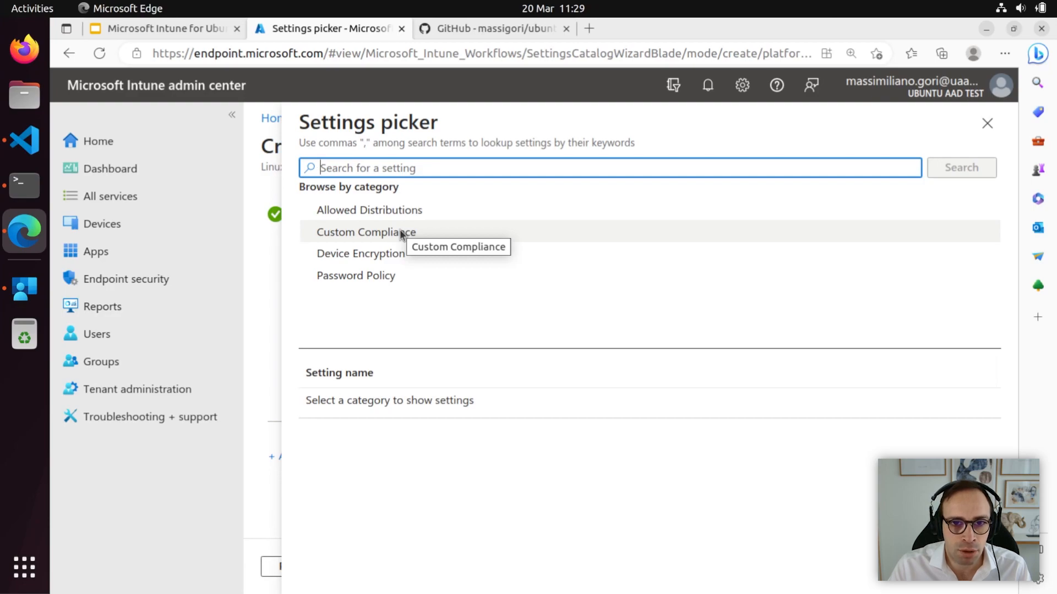
left_click(382, 275)
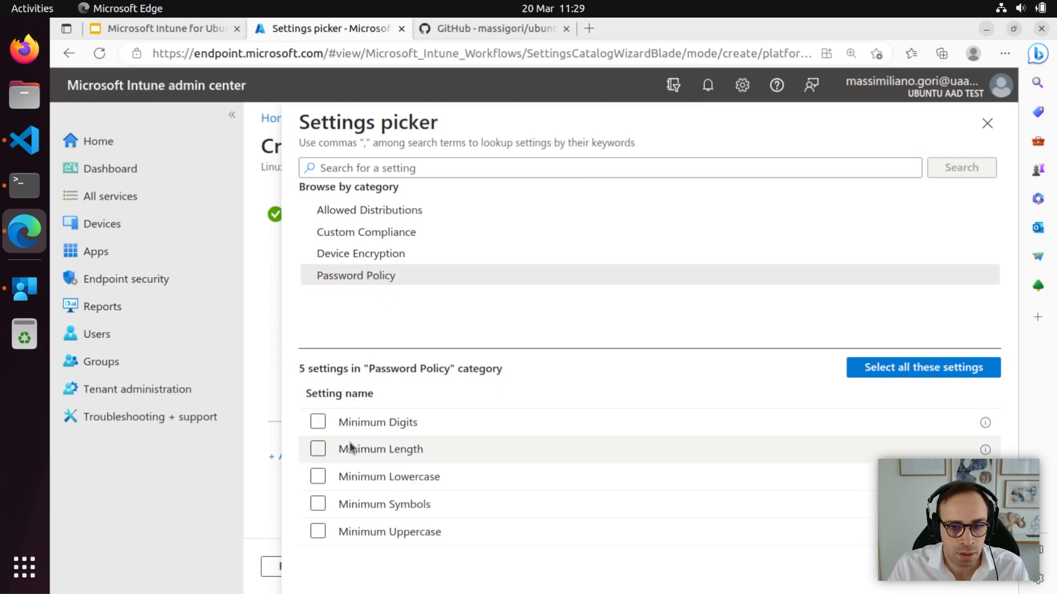
left_click(319, 504)
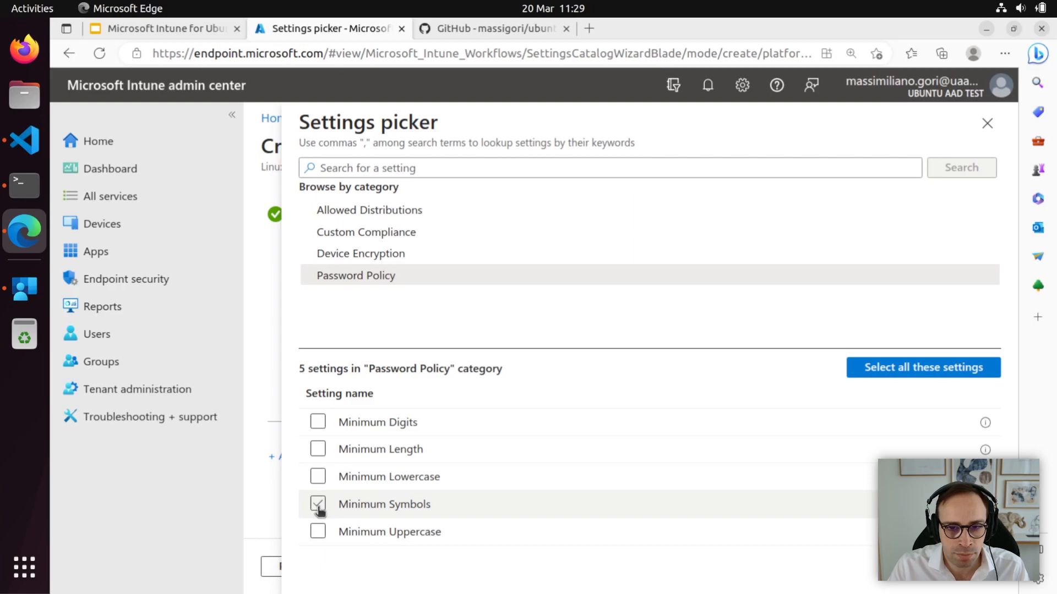
left_click(318, 505)
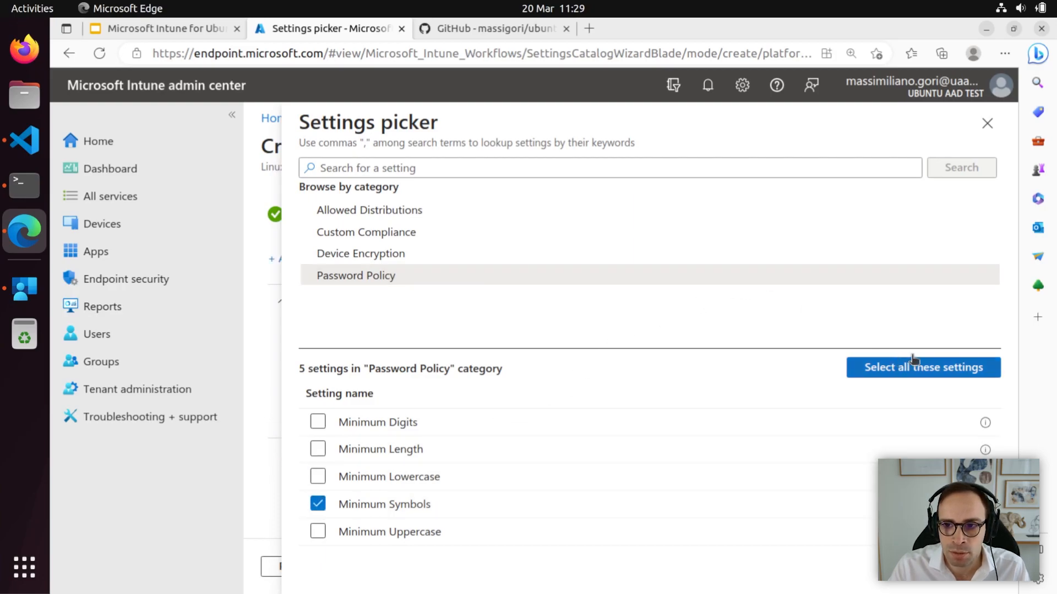
left_click(988, 126)
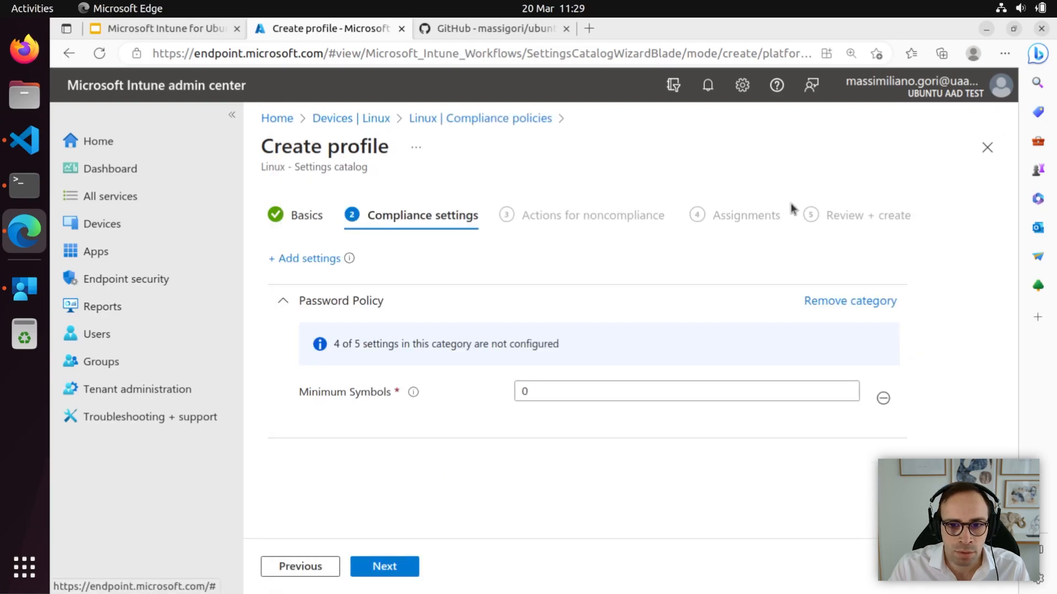
left_click(579, 390)
key("BackSpace")
type("1")
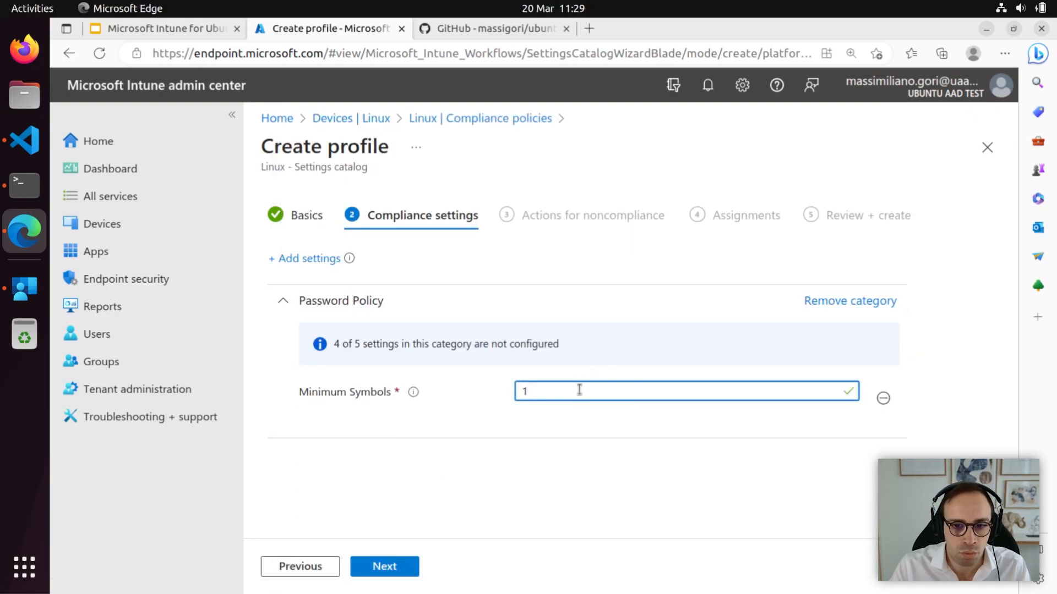
left_click(394, 569)
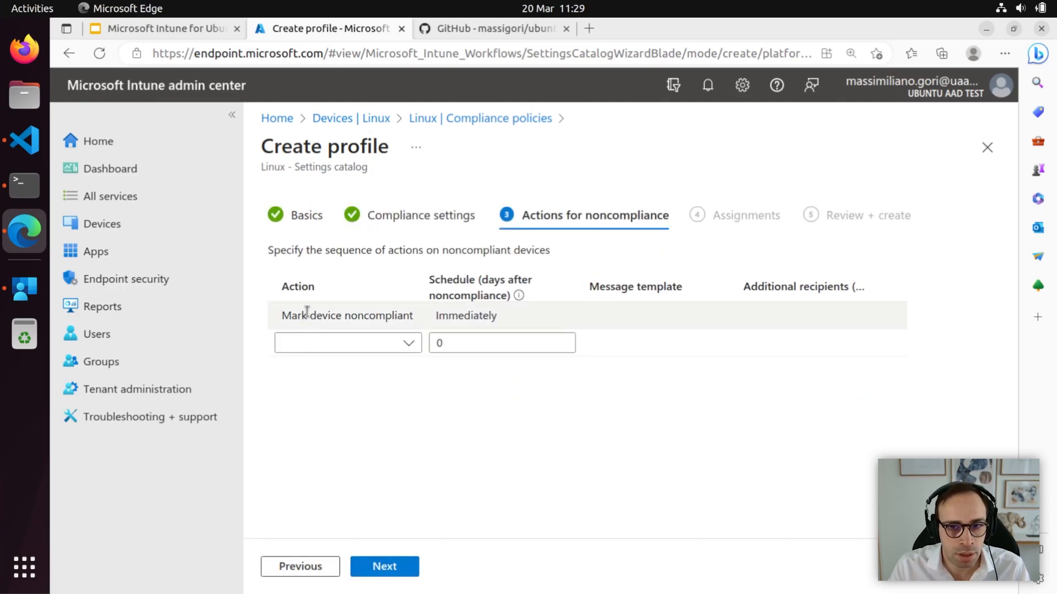
Review the available noncompliance actions, keeping the default action.
left_click(379, 309)
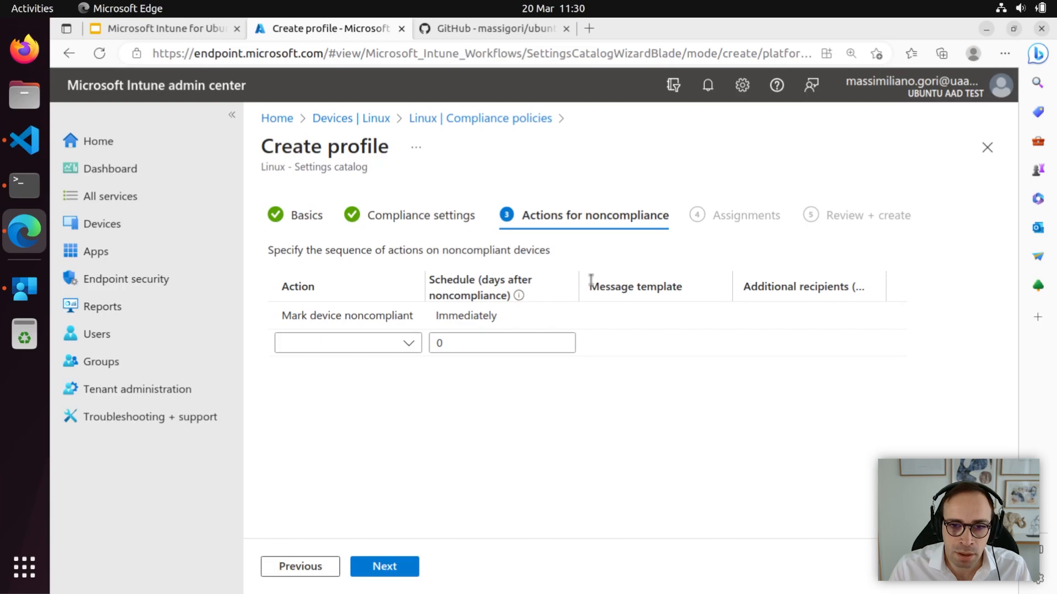
left_click(409, 344)
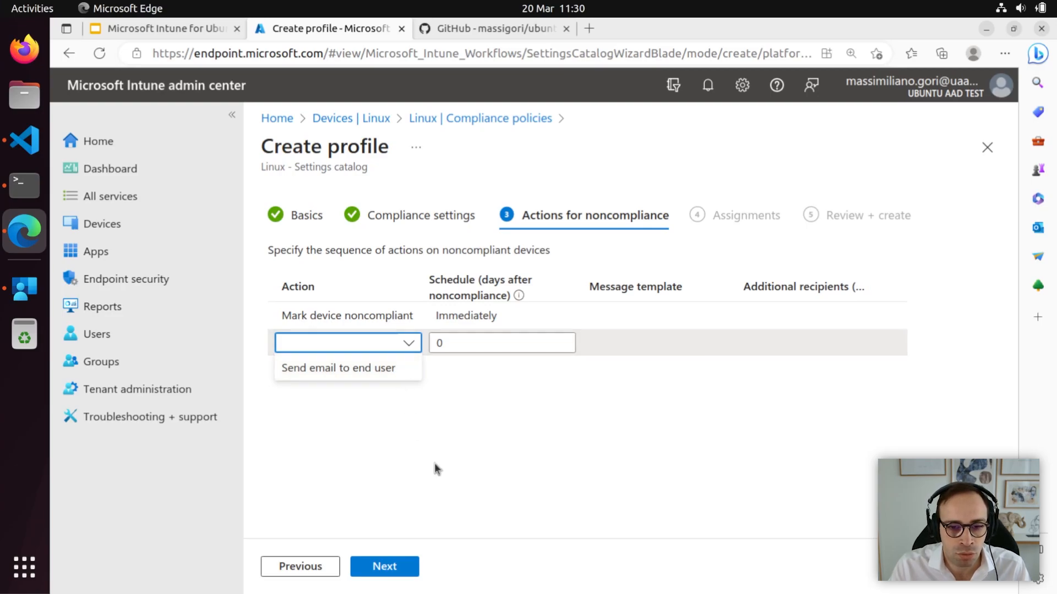
left_click(394, 569)
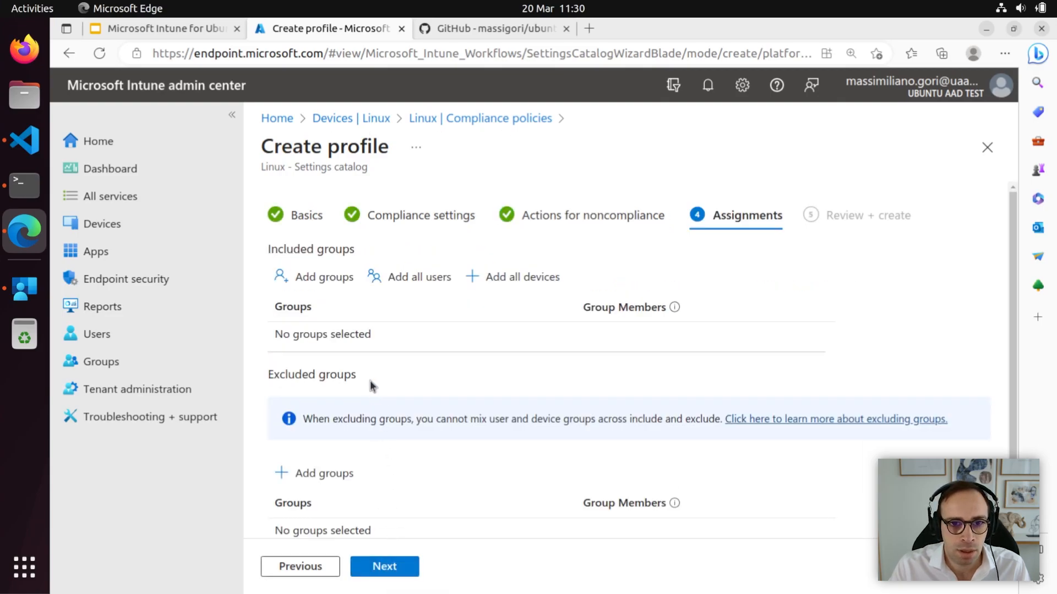
Assign the policy to all users and all devices, review the summary, and create it.
left_click(408, 280)
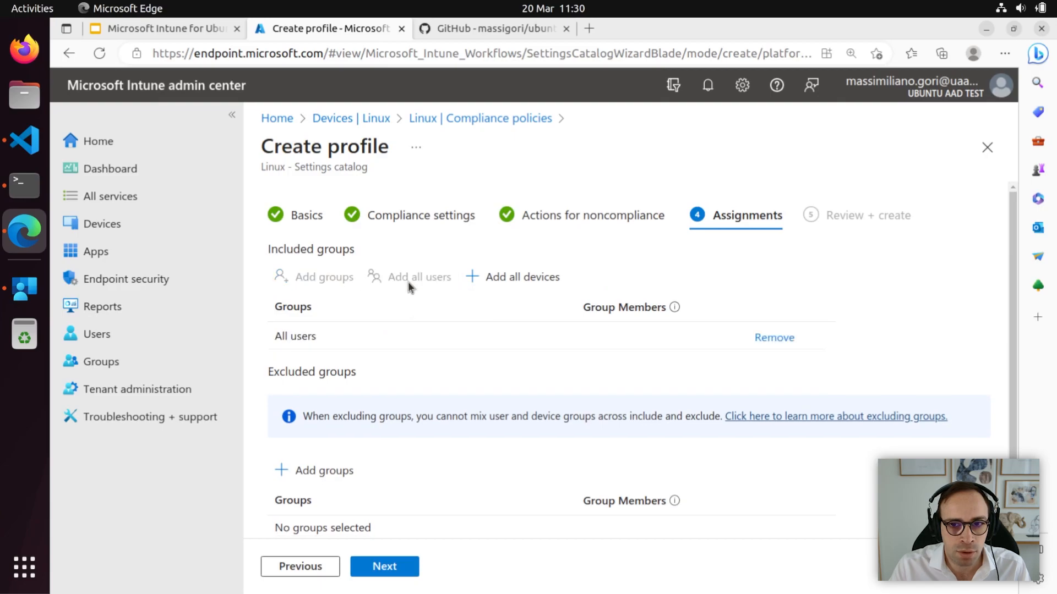
left_click(504, 280)
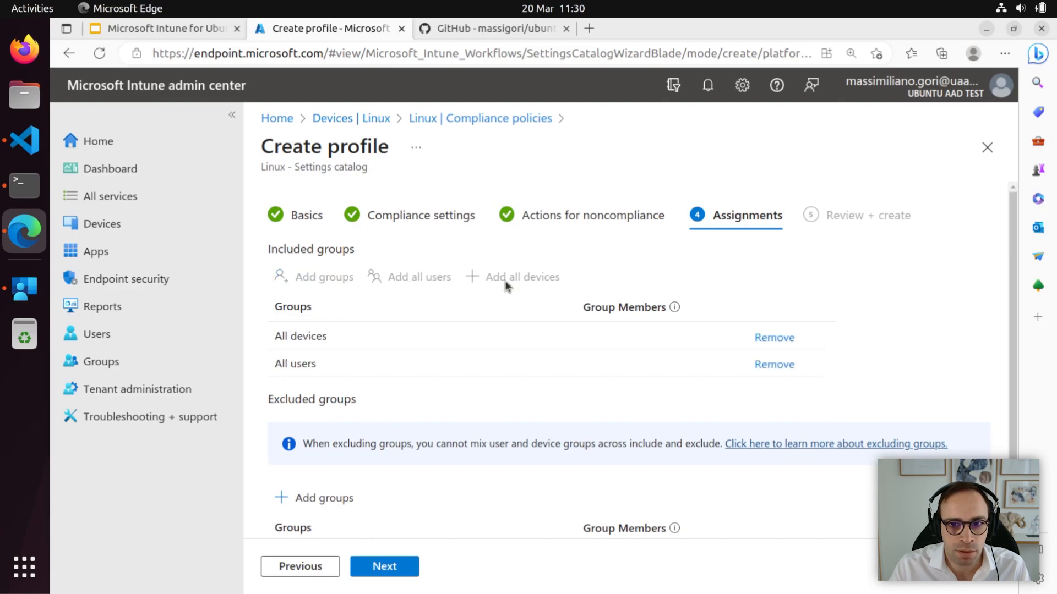
left_click(386, 568)
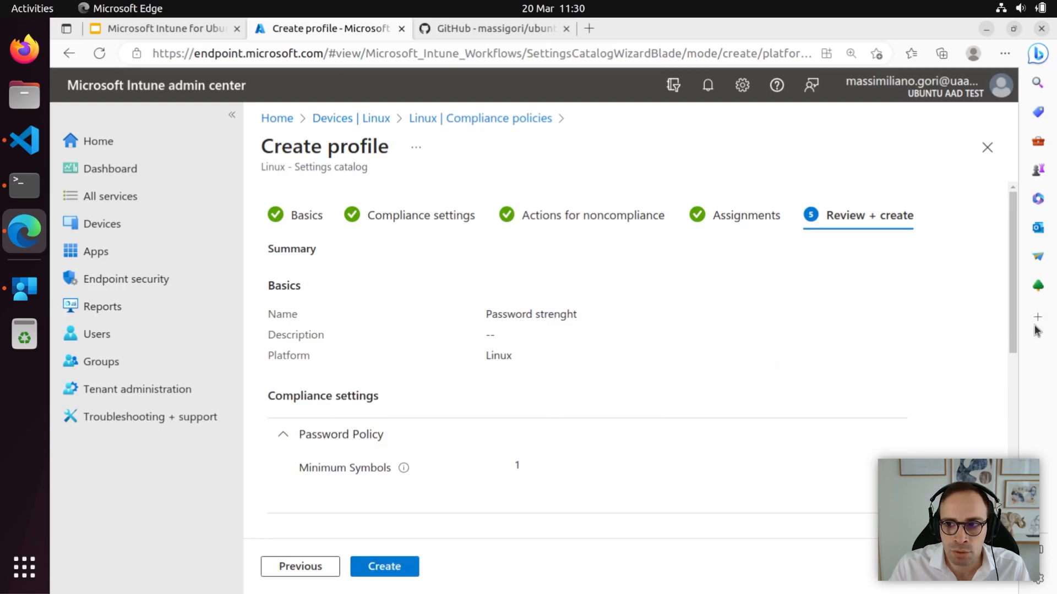
left_click_drag(1010, 322, 999, 495)
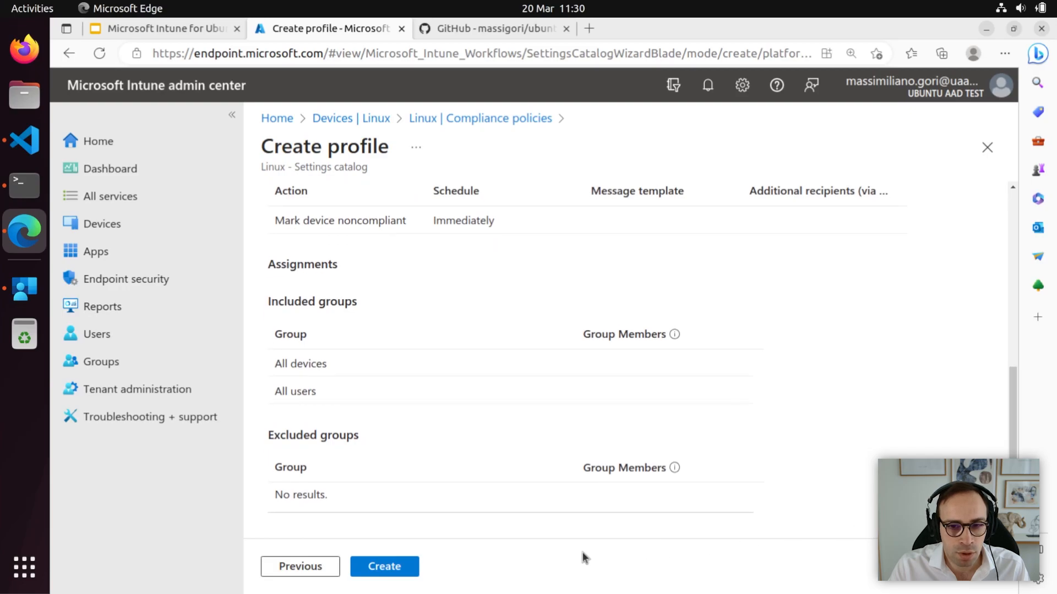
left_click(394, 571)
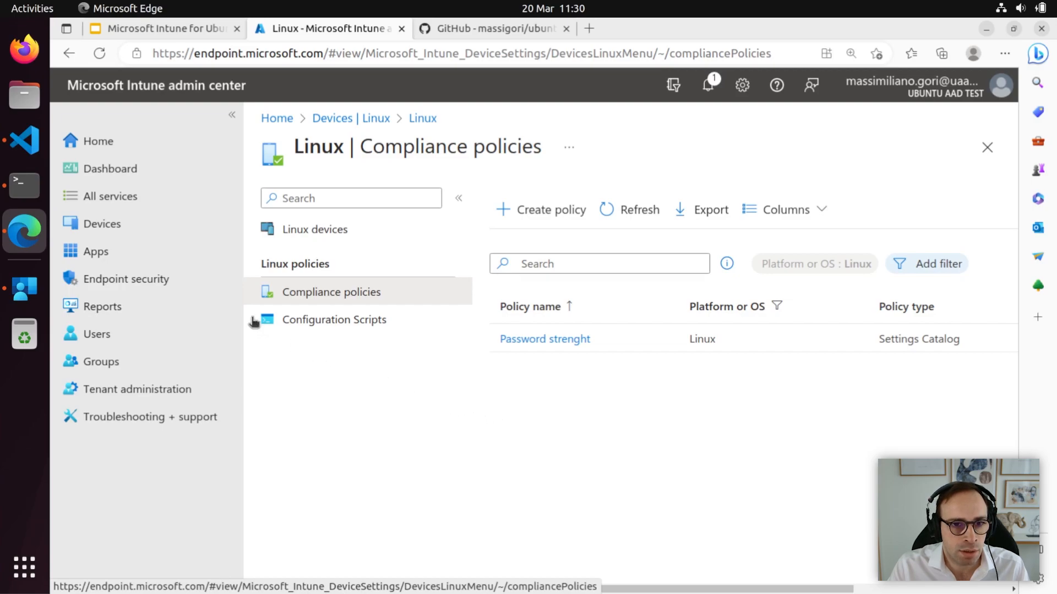
Go to the Endpoint security Overview page.
left_click(156, 282)
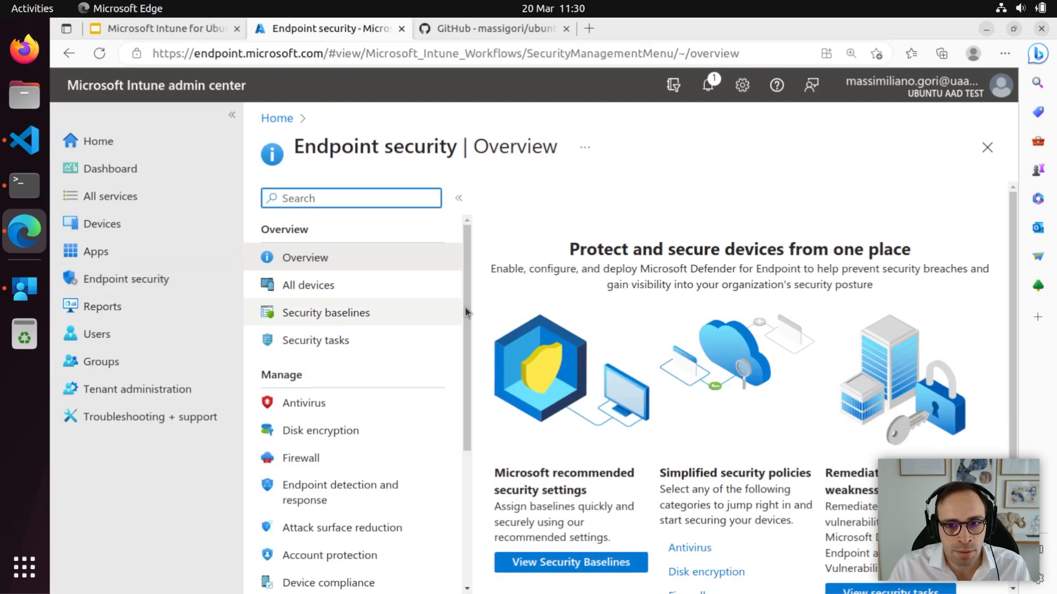
Show Conditional Access policies, listing 'Office Linux compliance' in Report-only state.
left_click_drag(467, 317, 468, 380)
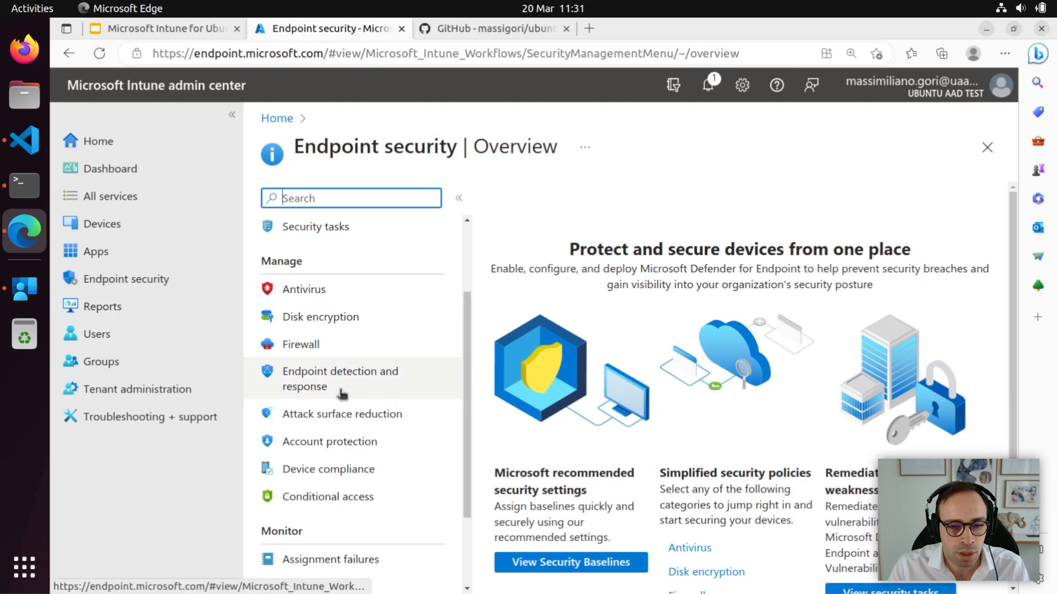
left_click(358, 499)
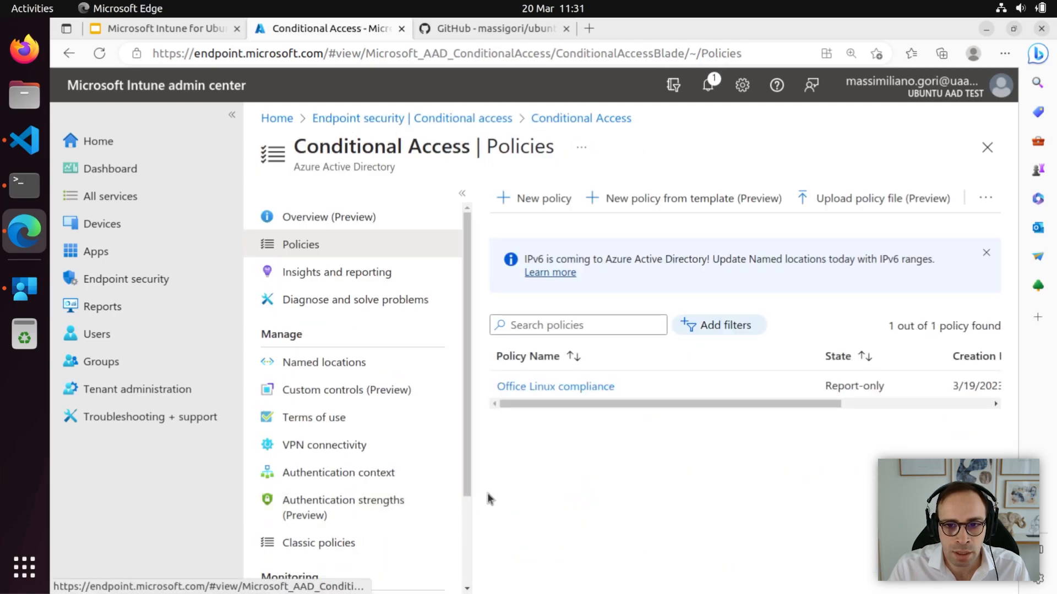
View the 'Office Linux compliance' policy's Grant control requiring devices marked as compliant.
left_click(579, 387)
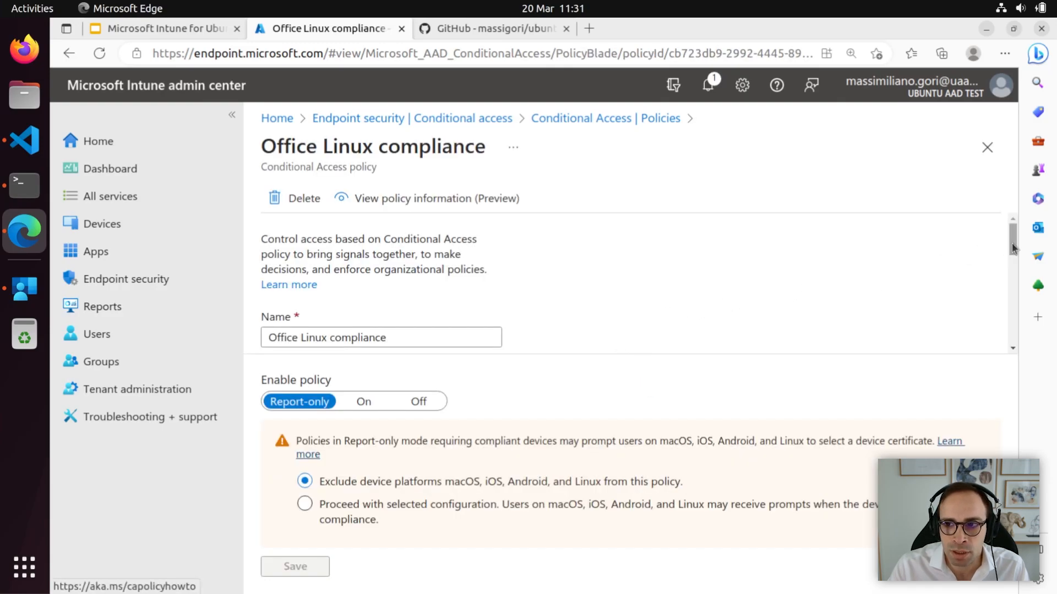
left_click_drag(1013, 248, 1016, 323)
left_click(350, 287)
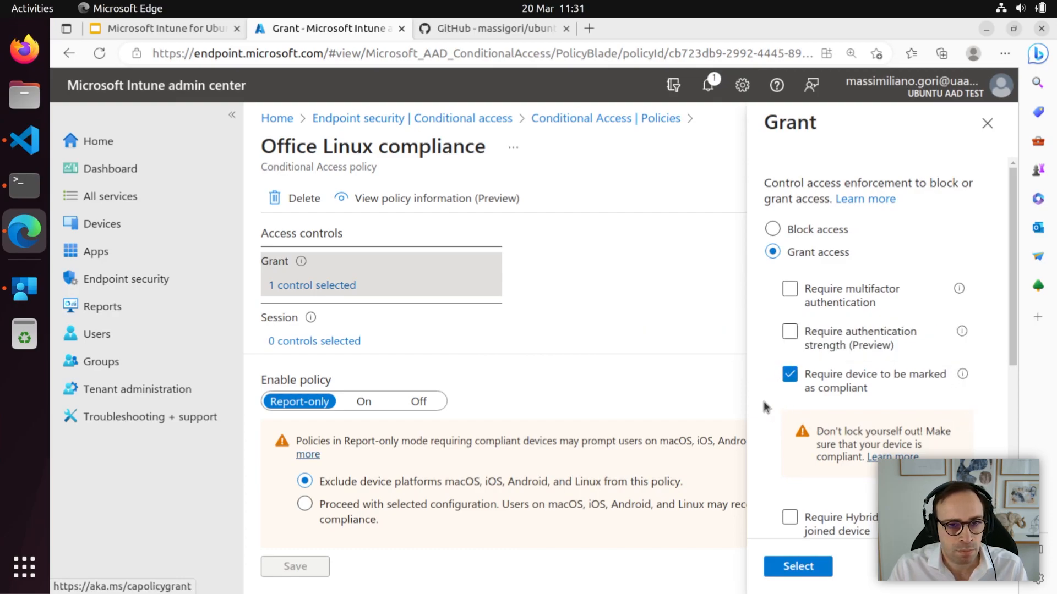
Refresh the device in the Intune app and show its Not compliant issue: a password needing at least 1 symbol.
left_click(25, 292)
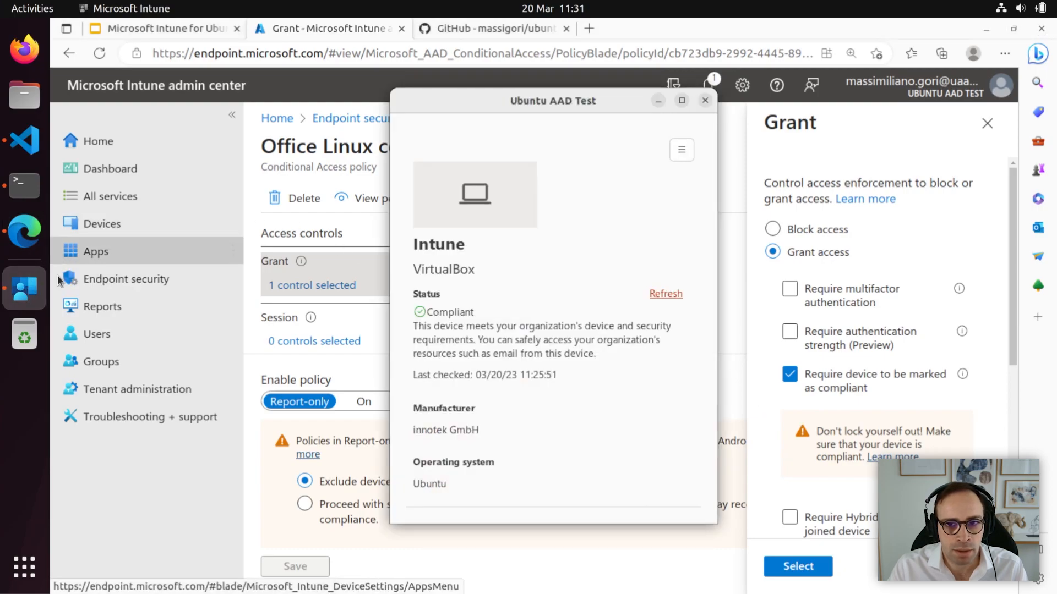
left_click(671, 294)
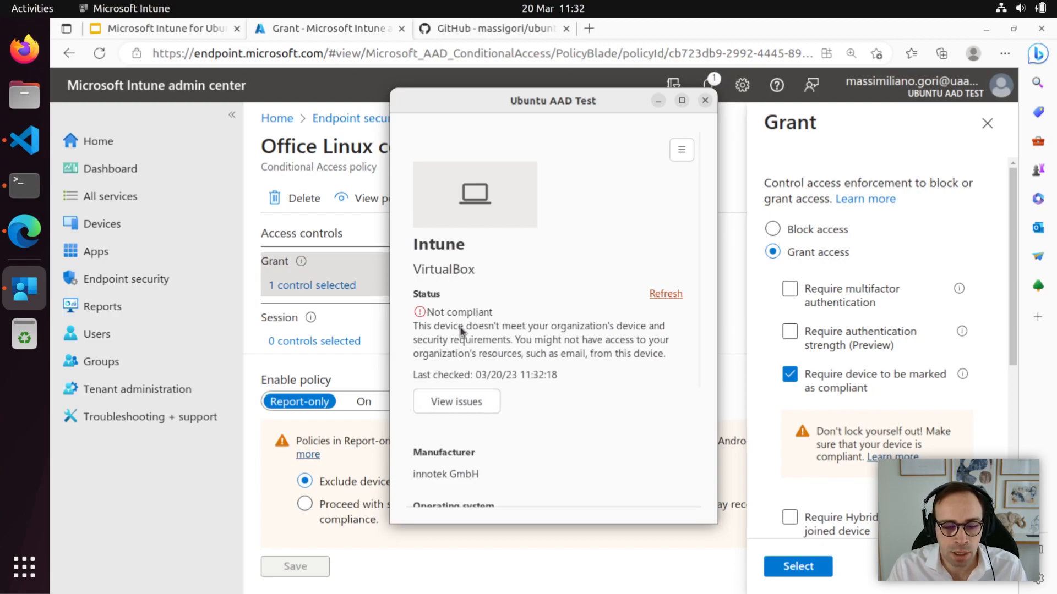
left_click(468, 404)
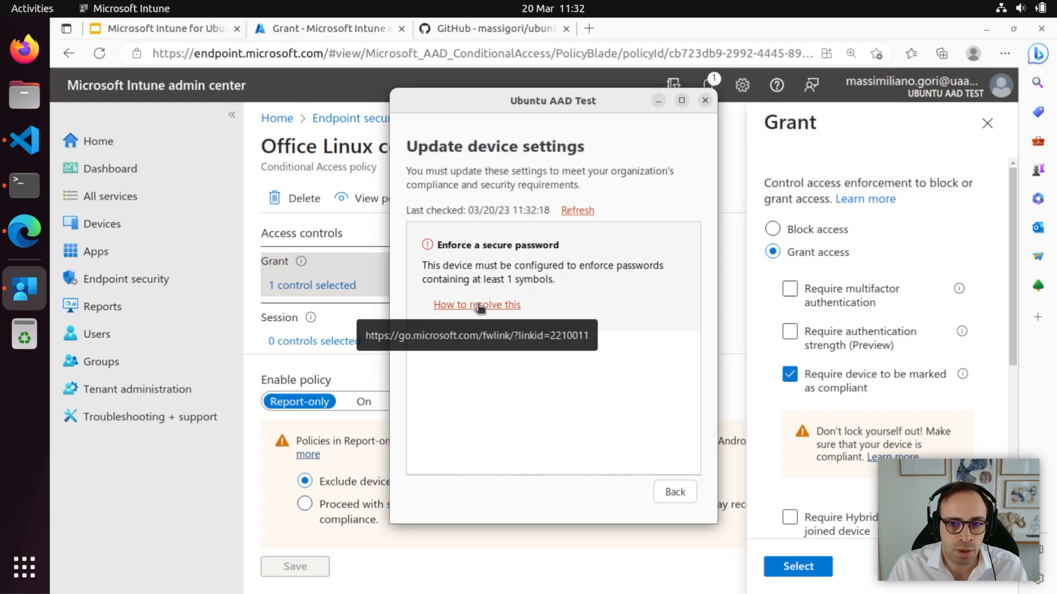
Open Ubuntu Settings and search 'pass' to reach the Users account page.
left_click(21, 572)
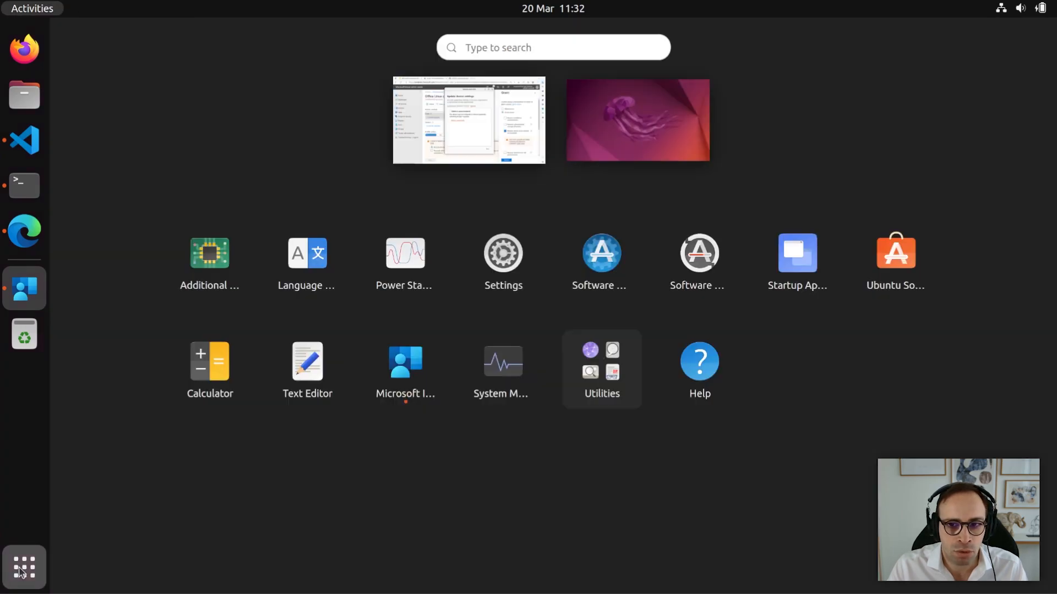
left_click(505, 256)
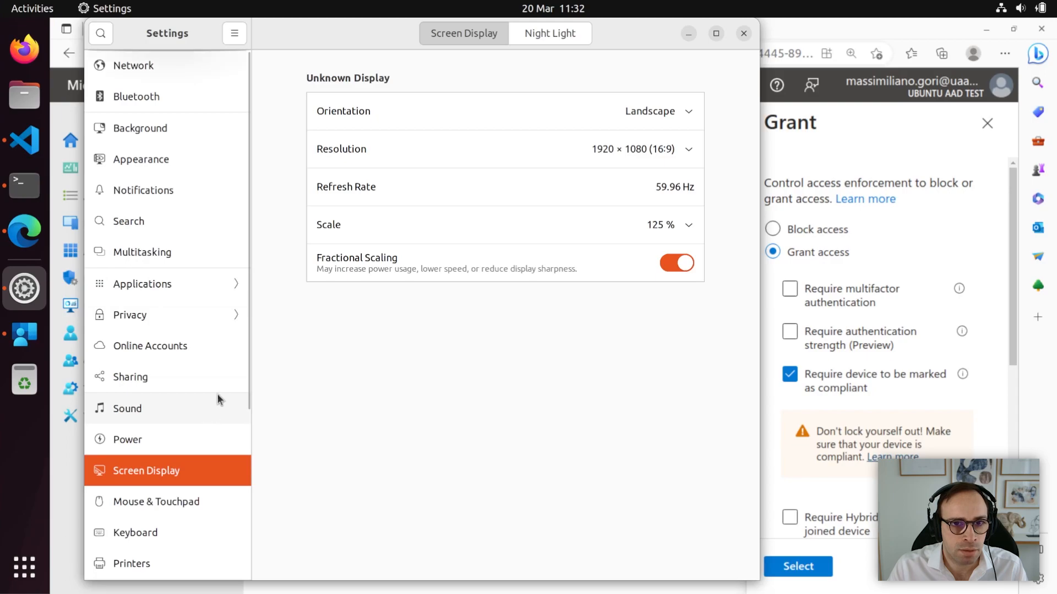
left_click(107, 39)
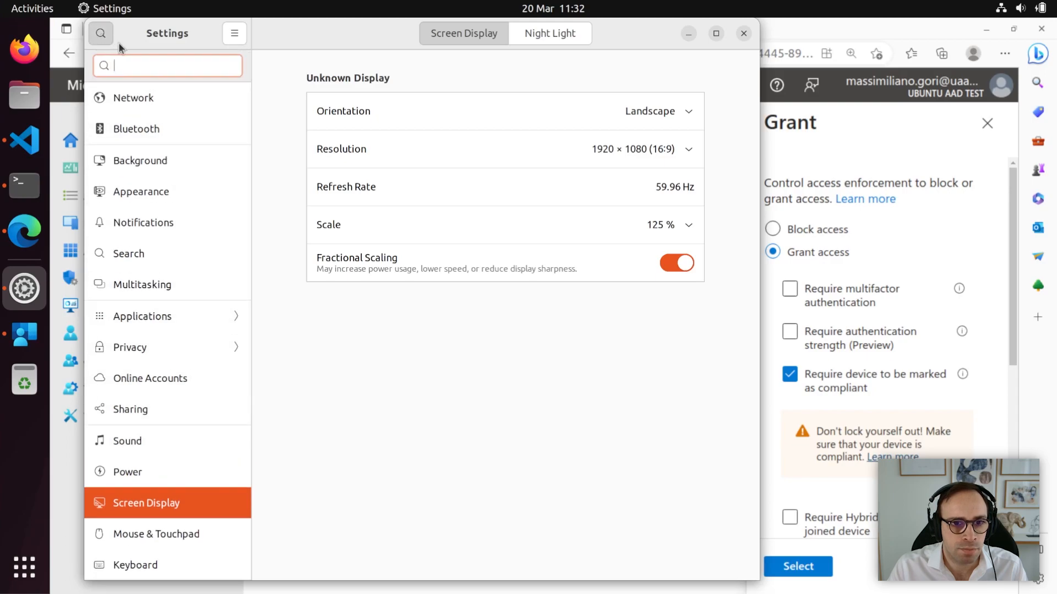
type("pass")
left_click(154, 101)
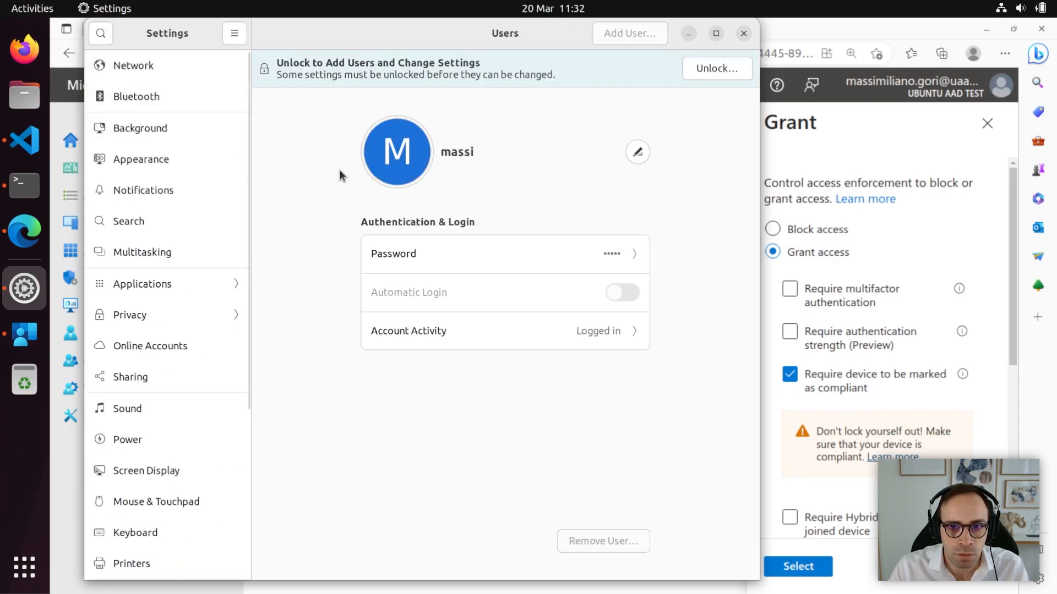
Change the account's login password by entering the current password and a new one twice.
left_click(609, 252)
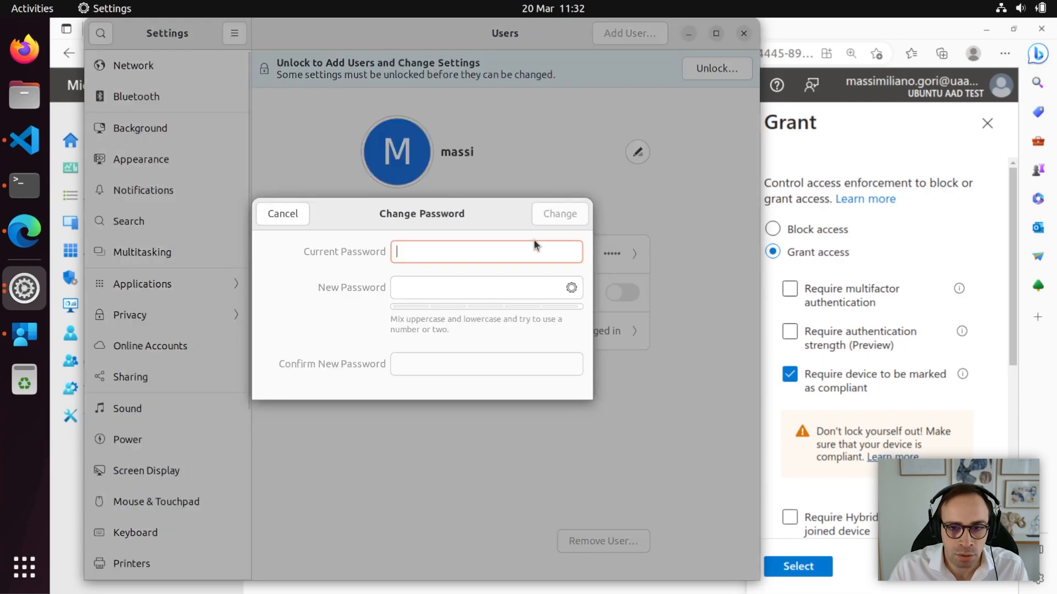
type("••••••••")
key("Tab")
type("•••••••••")
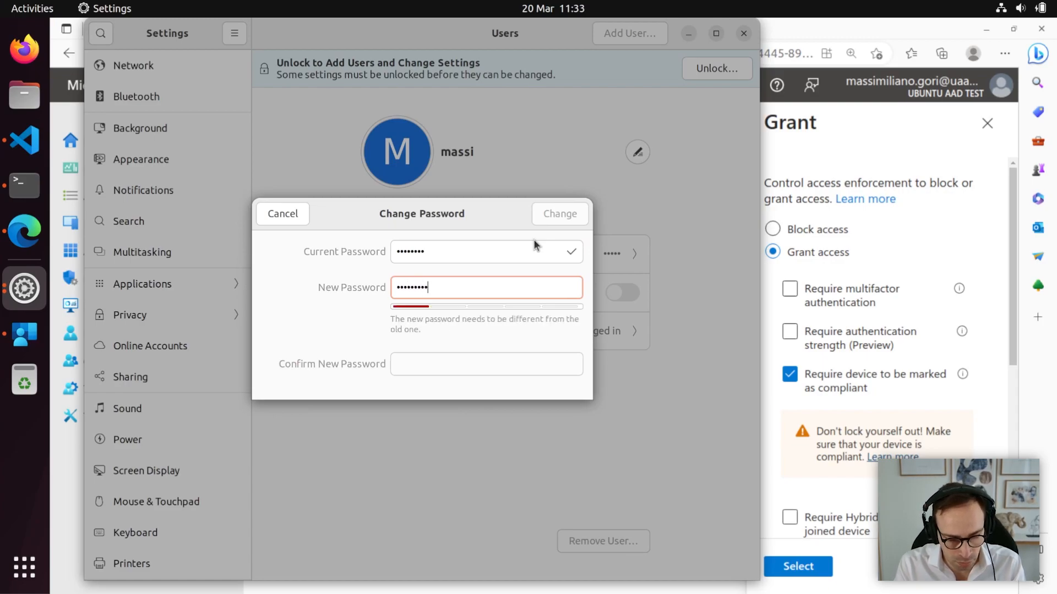
key("Tab")
type("••••••••")
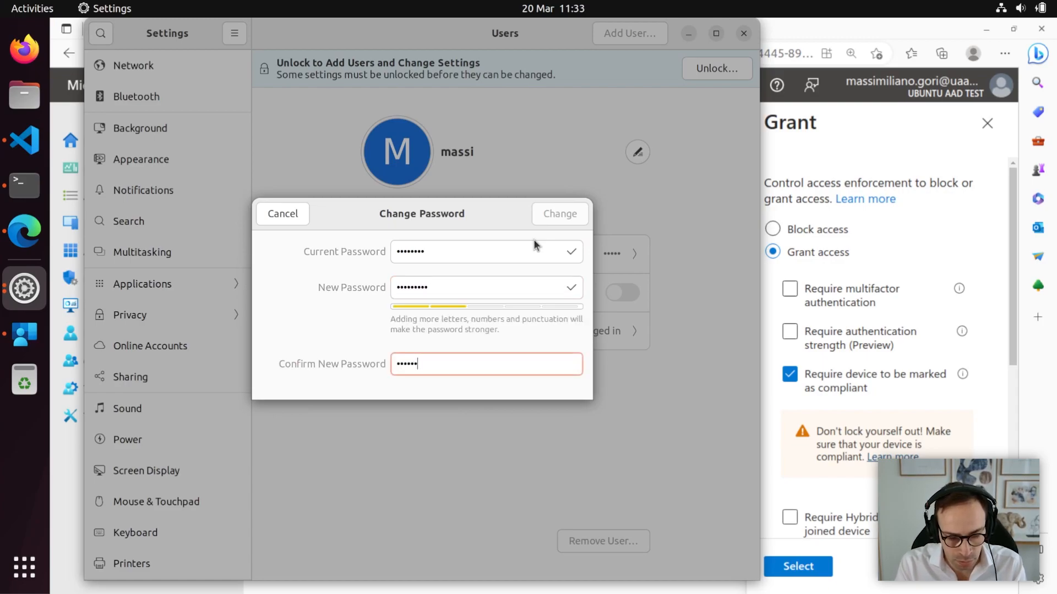
type("•")
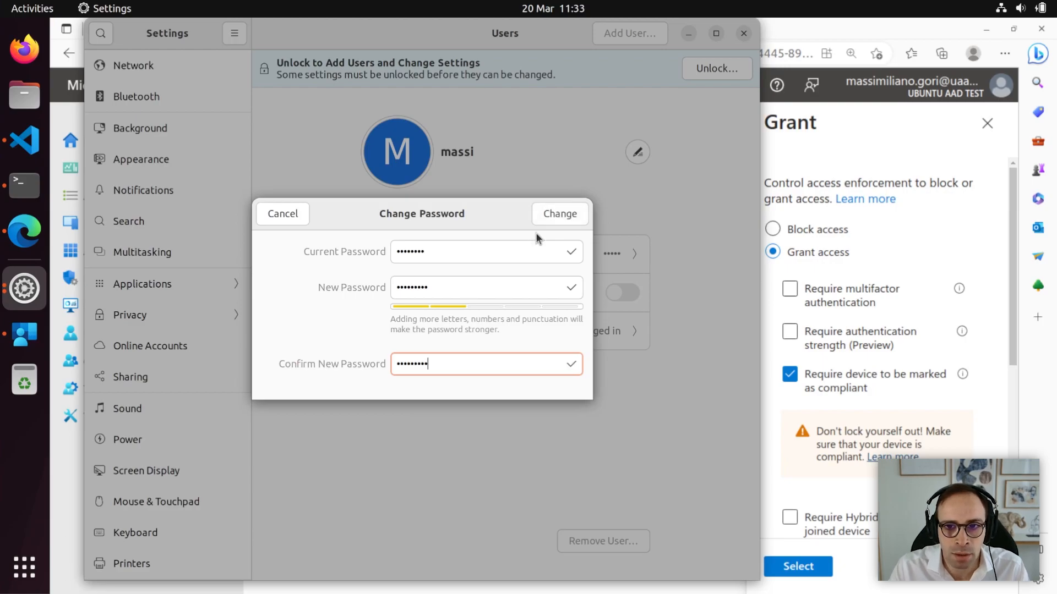
left_click(551, 216)
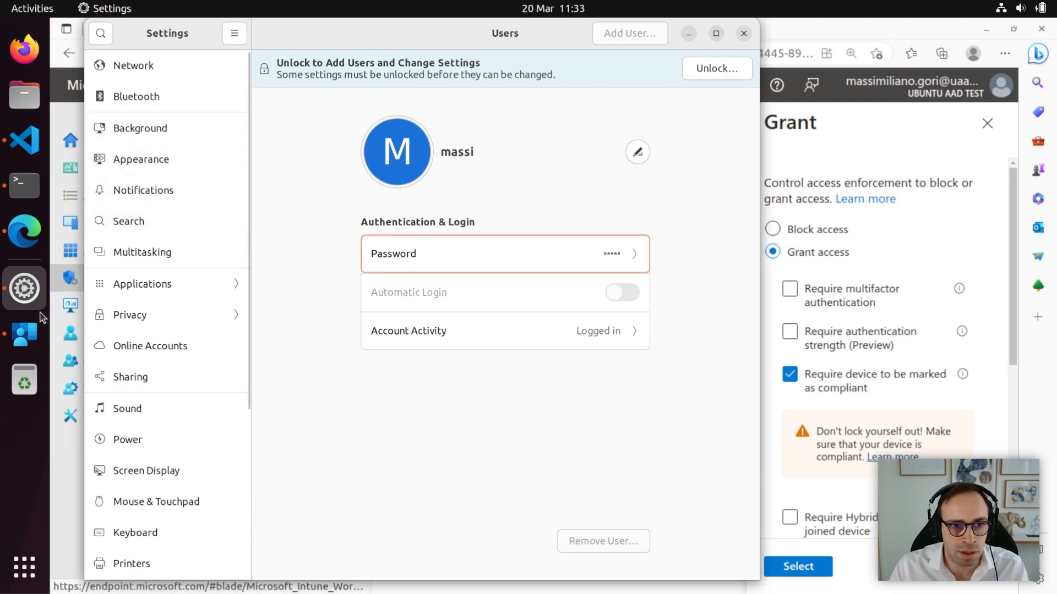
Recheck the Ubuntu device in the Intune app until it reads Compliant, then return to Edge.
left_click(30, 334)
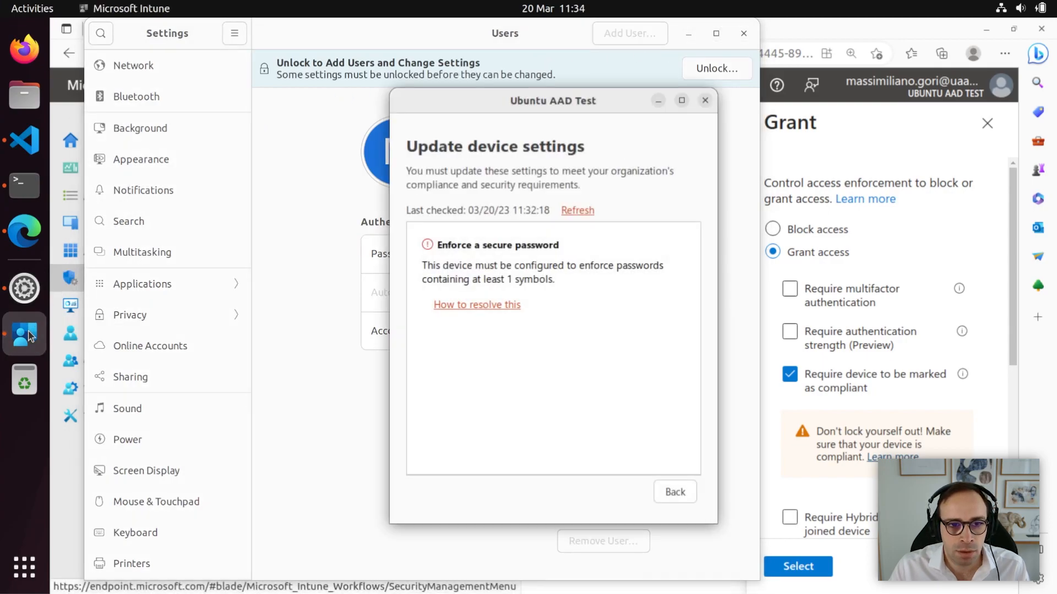
left_click(572, 212)
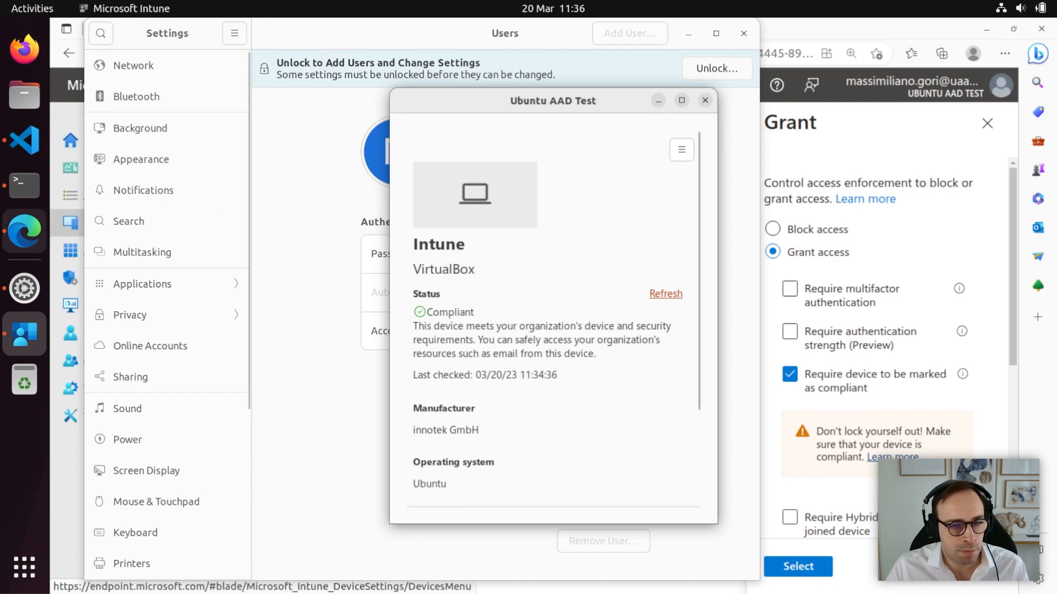
left_click(23, 241)
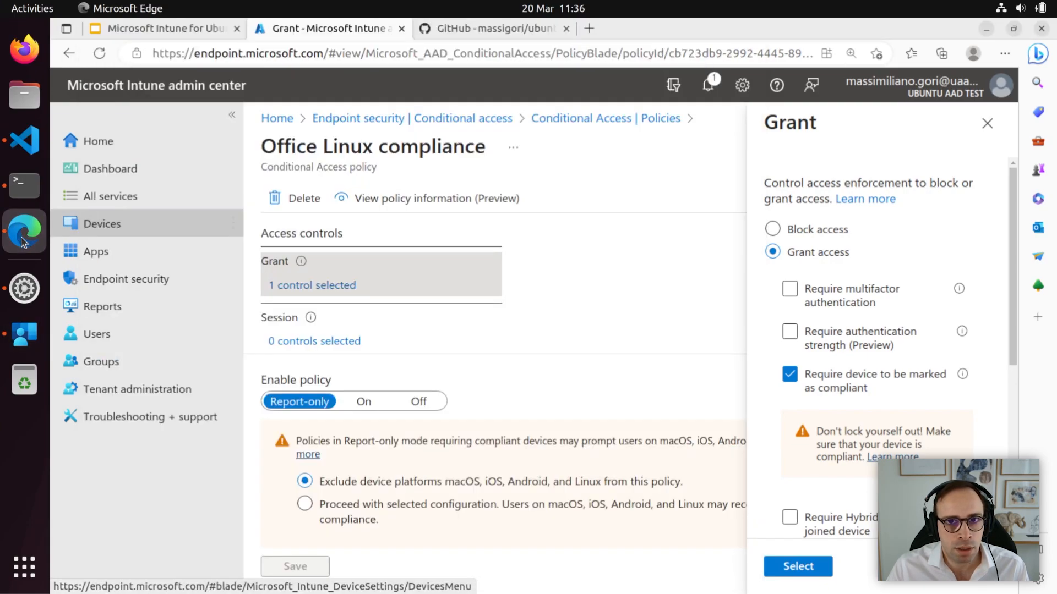
Zoom the ubuntu-intune-custom-compliance GitHub page to 125% and scroll through its README description.
left_click(464, 29)
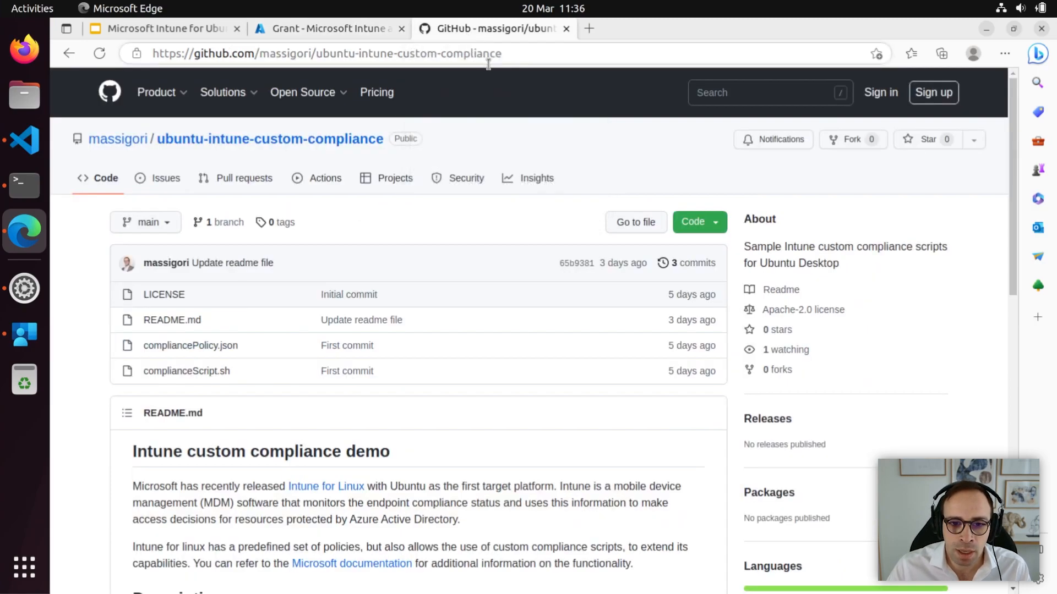
left_click(1005, 54)
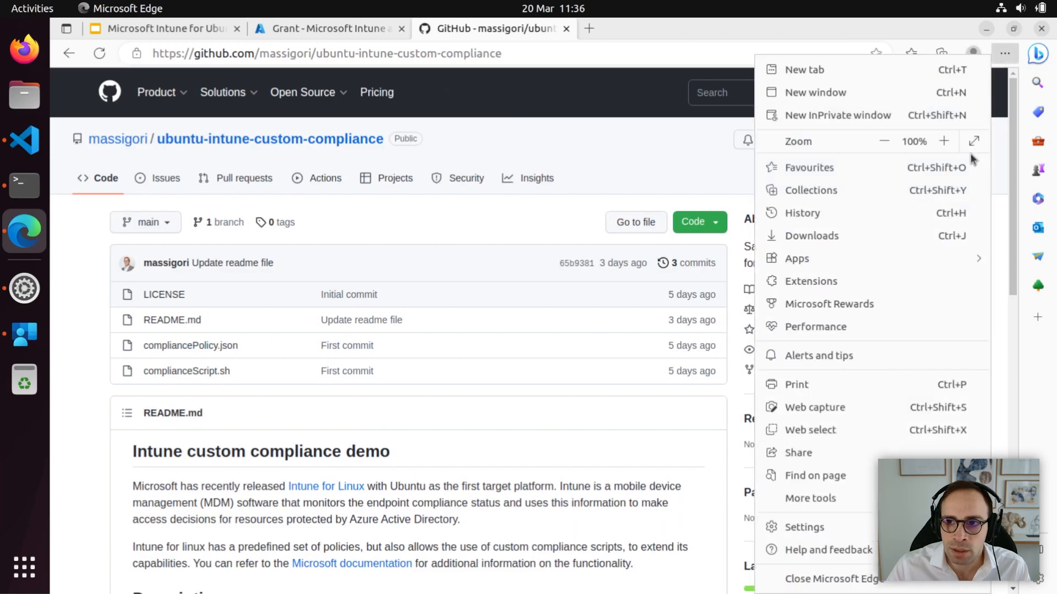
left_click(943, 141)
left_click(944, 141)
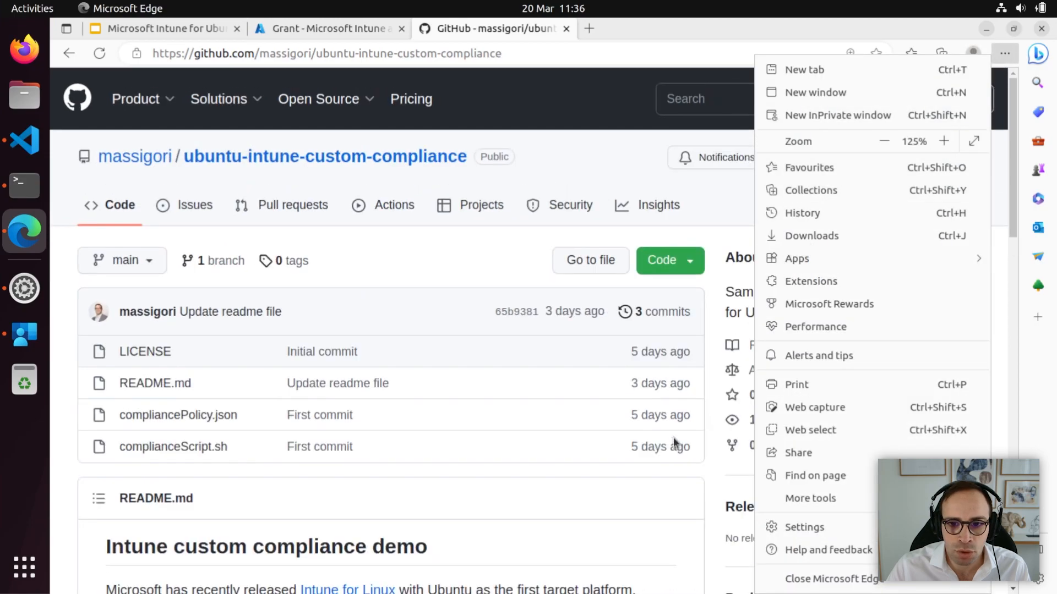
left_click(650, 509)
left_click_drag(1010, 221, 1004, 362)
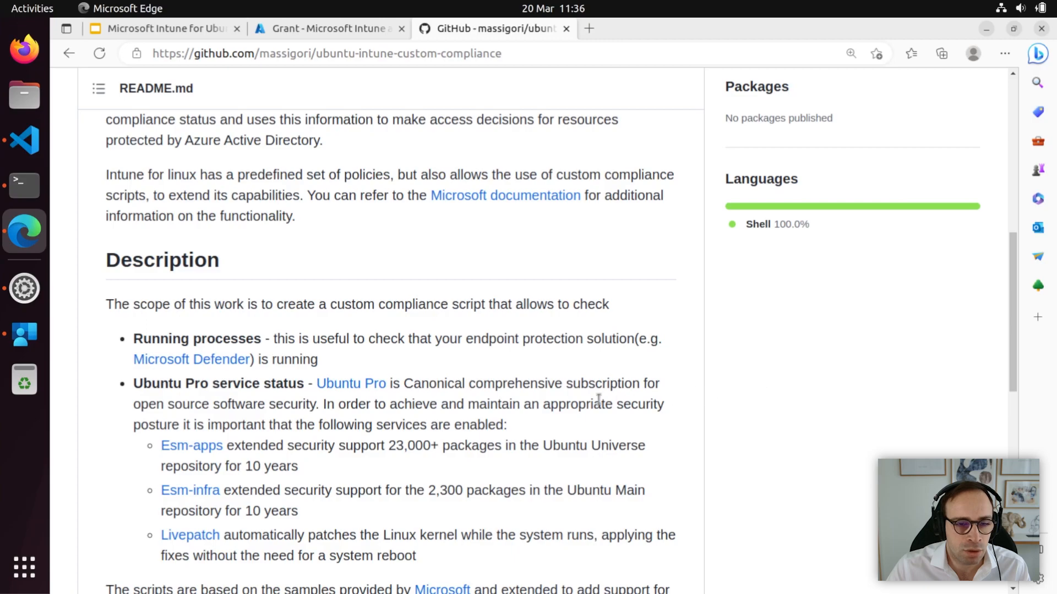
left_click(29, 149)
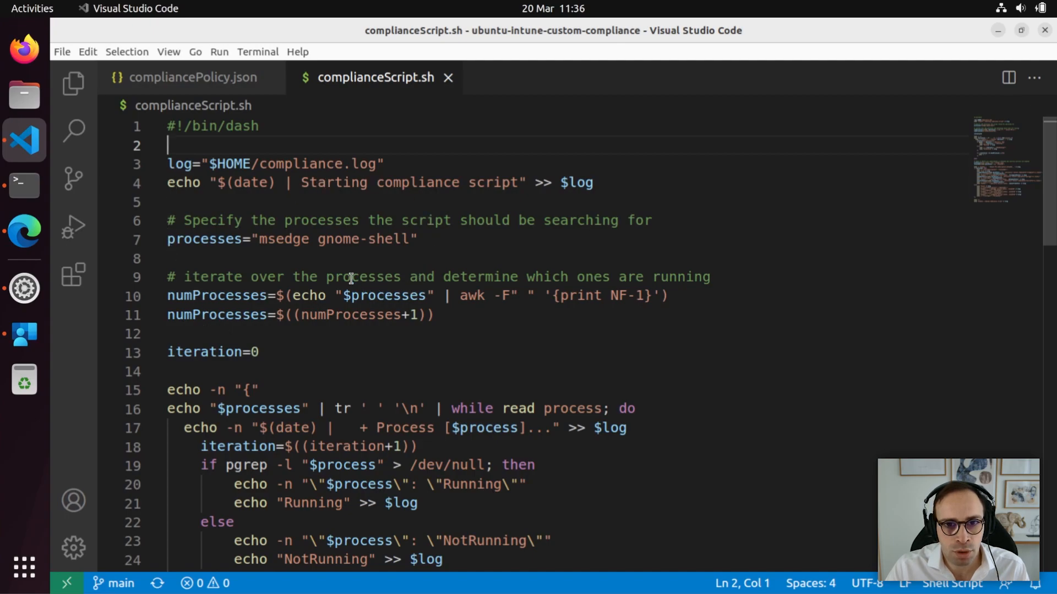
left_click(269, 241)
left_click_drag(270, 241, 378, 241)
left_click(428, 241)
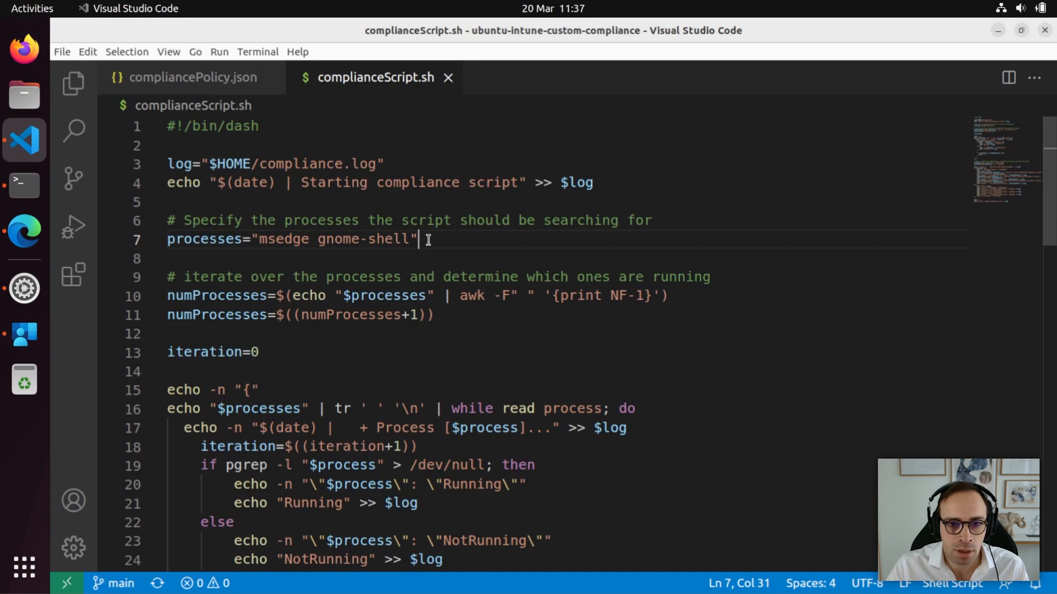
double_click(270, 241)
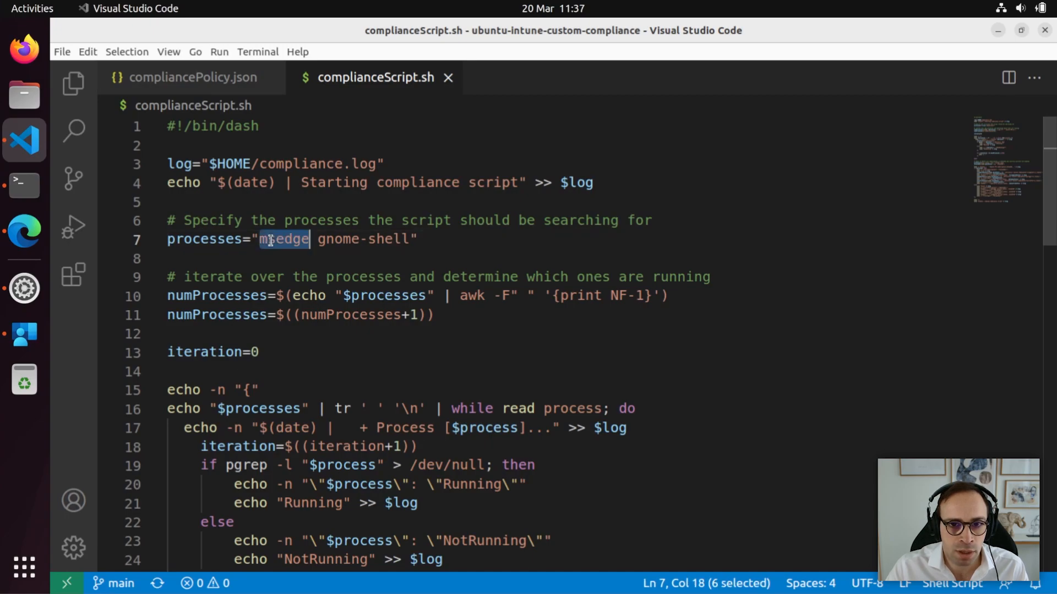
double_click(332, 240)
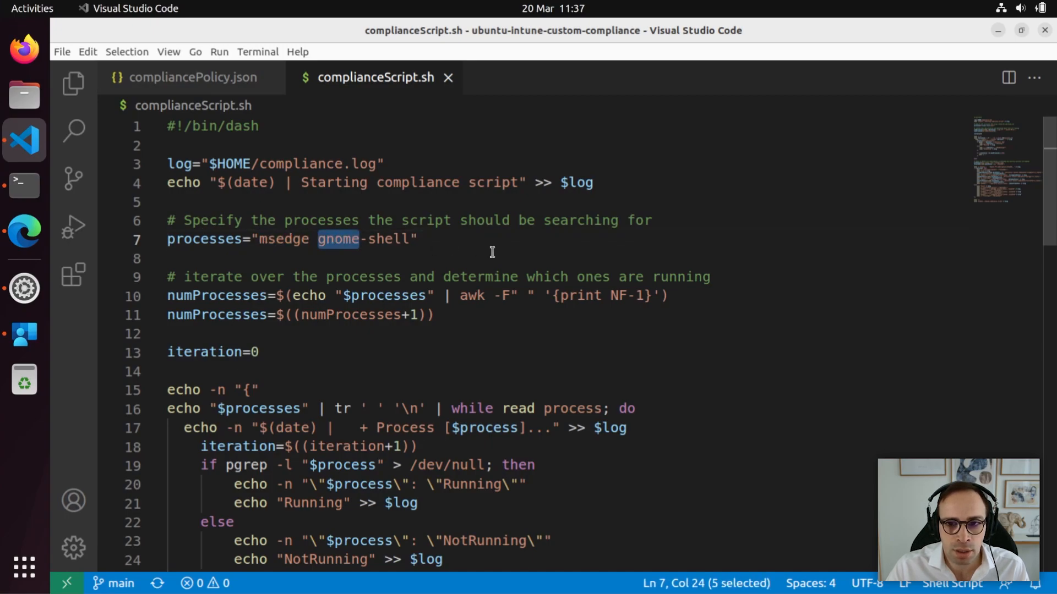
left_click(657, 278)
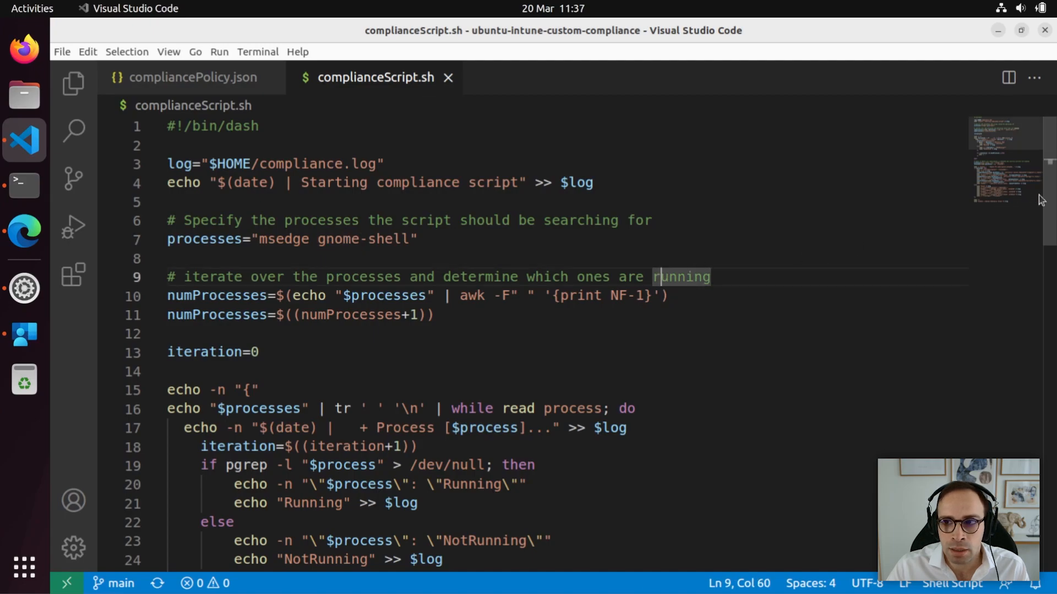
left_click_drag(1043, 201, 1054, 252)
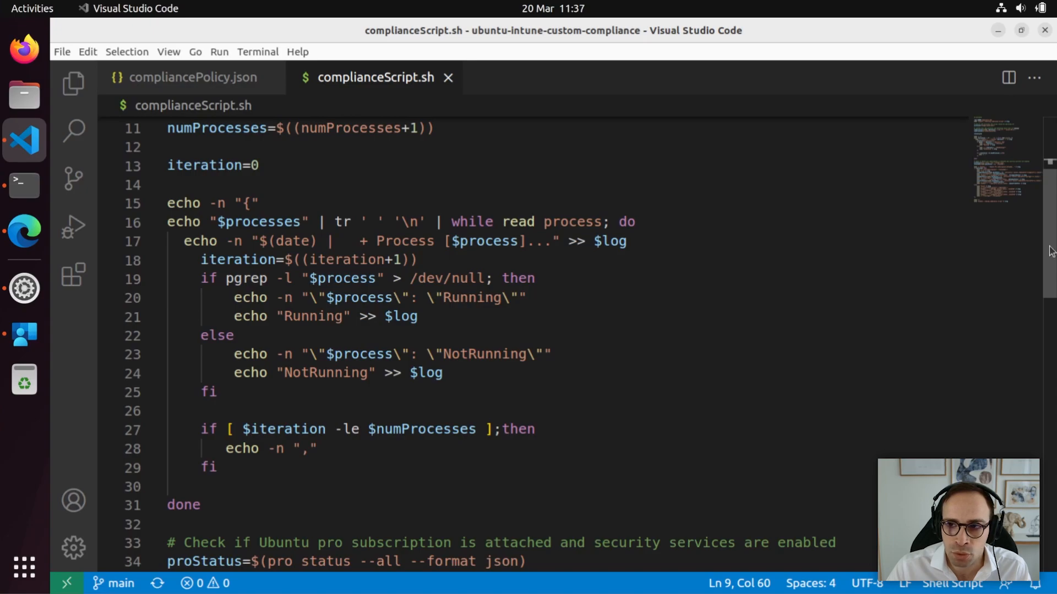
left_click_drag(1051, 250, 1051, 351)
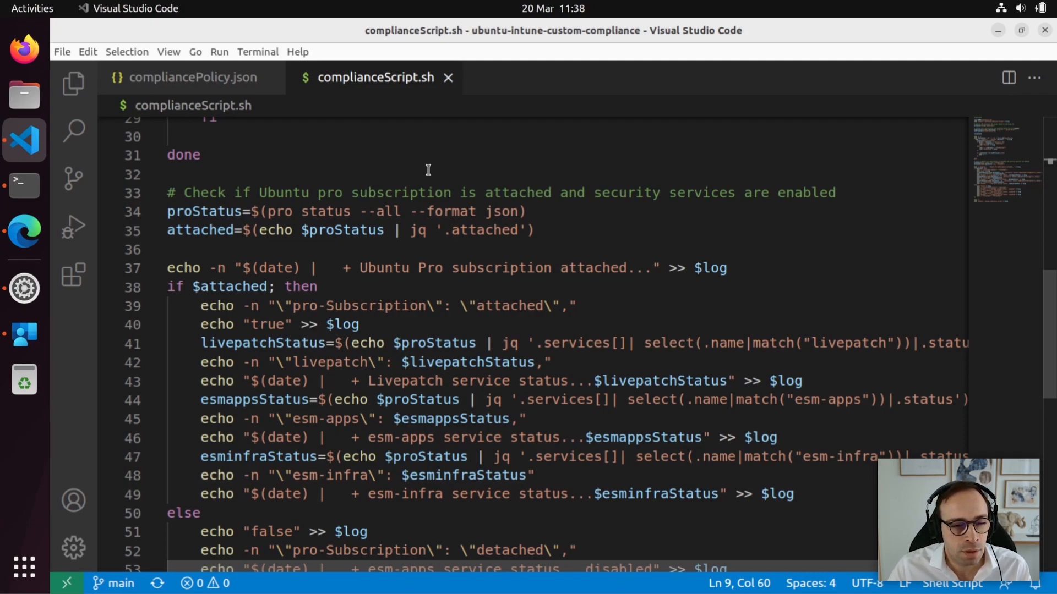
Open a new integrated terminal in VS Code and list the repository files with ls.
left_click(248, 55)
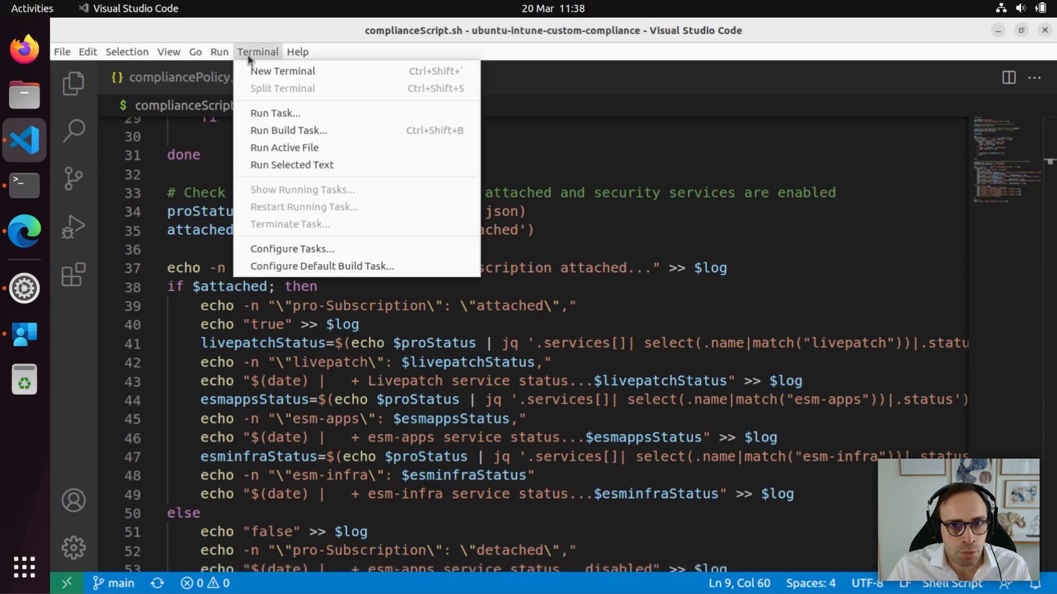
left_click(271, 71)
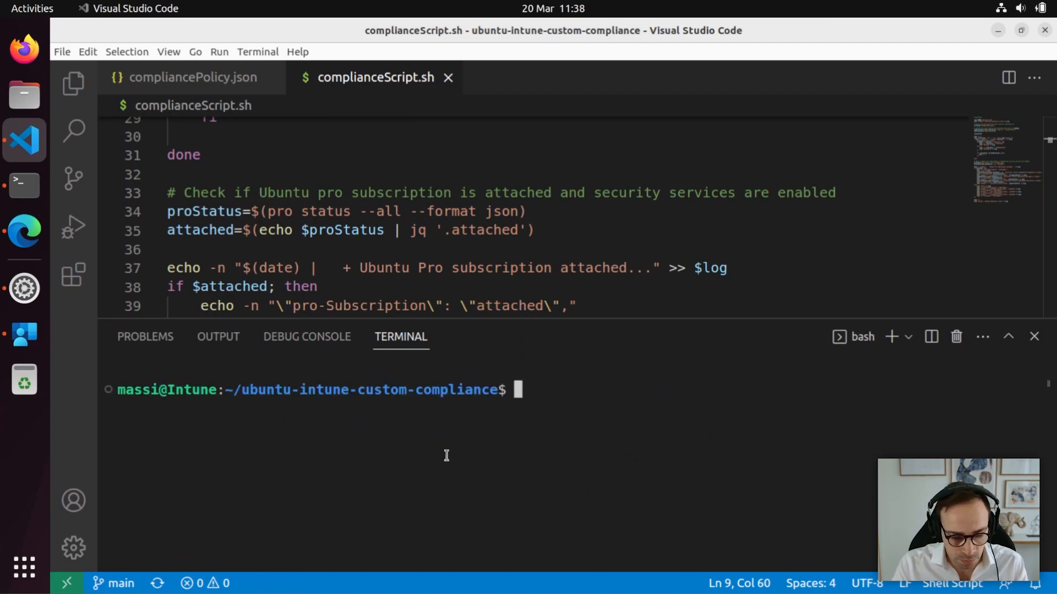
type("ls")
key("Return")
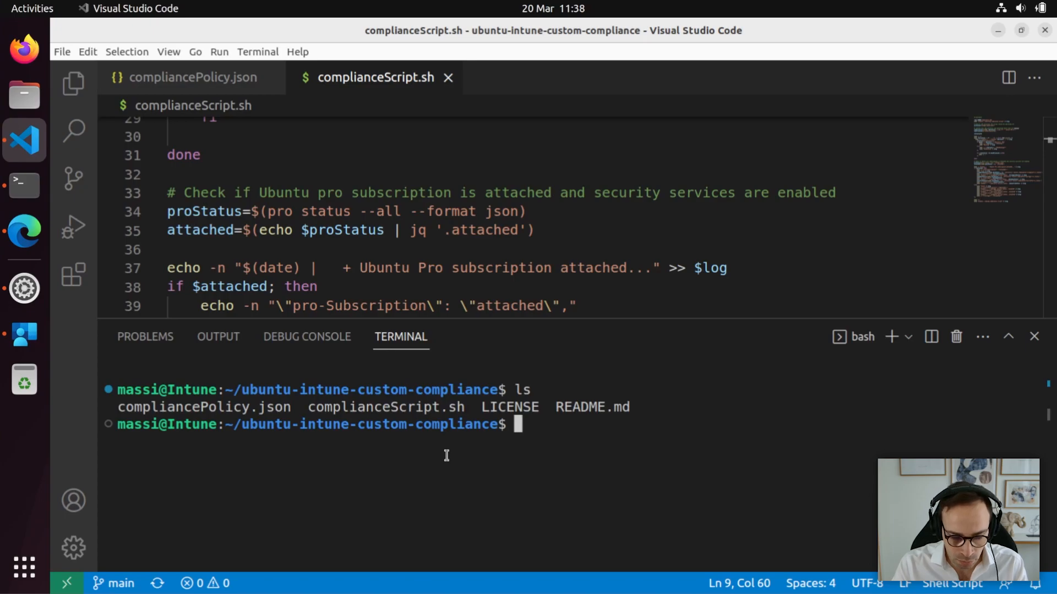
Run sh ./complianceScript.sh and highlight the msedge Running and pro-Subscription detached results.
type("sh ./compliance Sc")
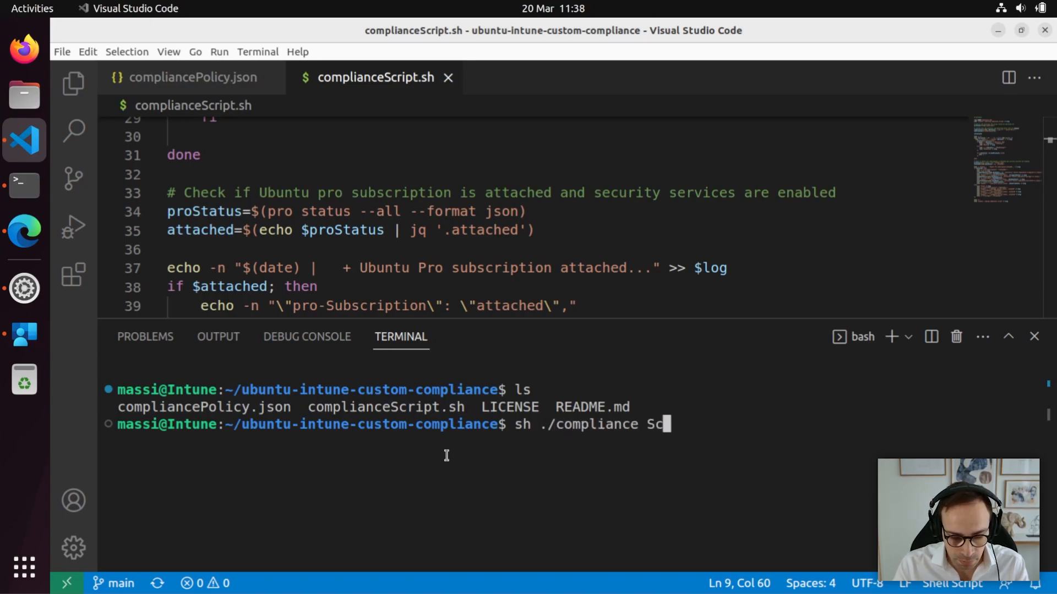
key("BackSpace")
key("BackSpace")
key("BackSpace")
type("Script.sh")
key("Tab")
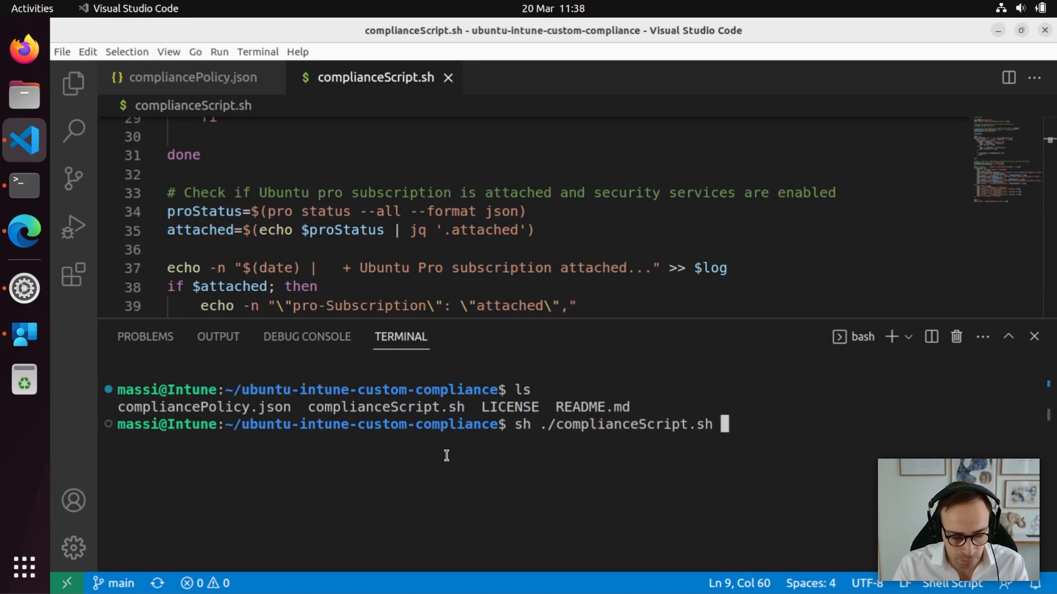
key("Return")
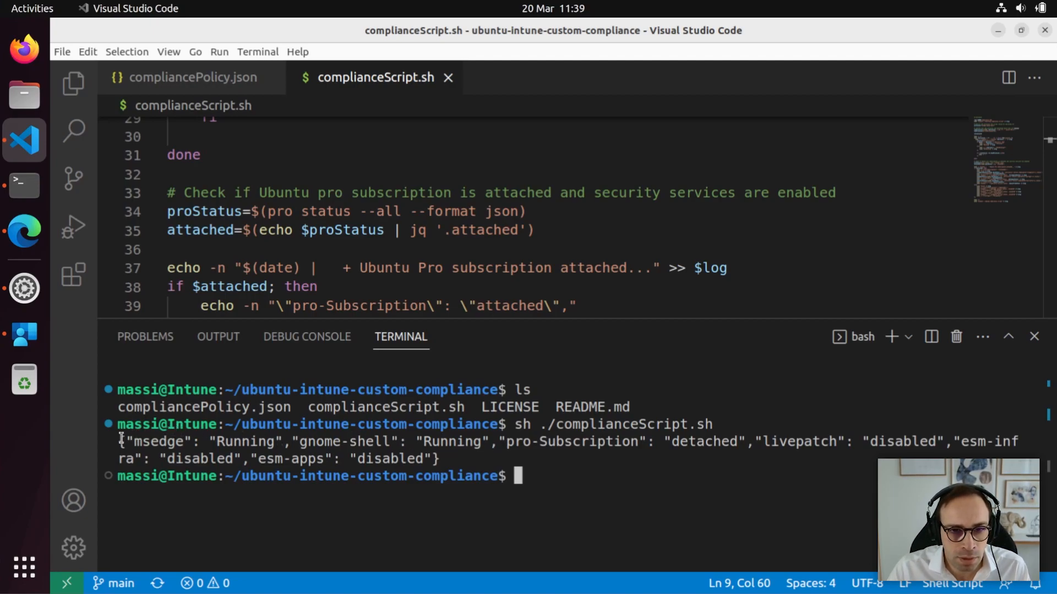
left_click_drag(121, 440, 315, 442)
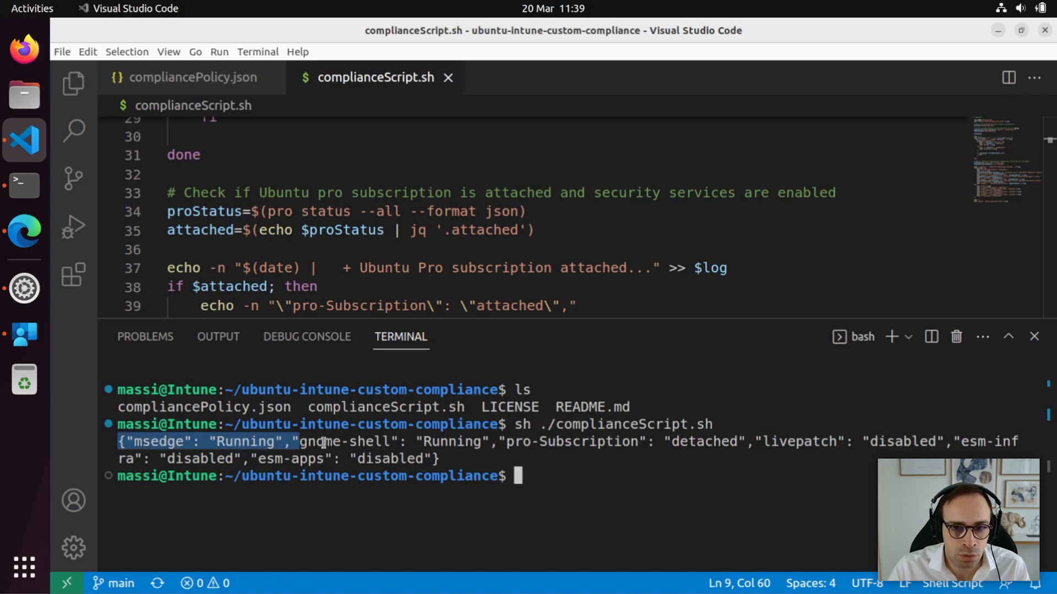
left_click(537, 446)
left_click_drag(504, 443, 737, 445)
left_click(737, 444)
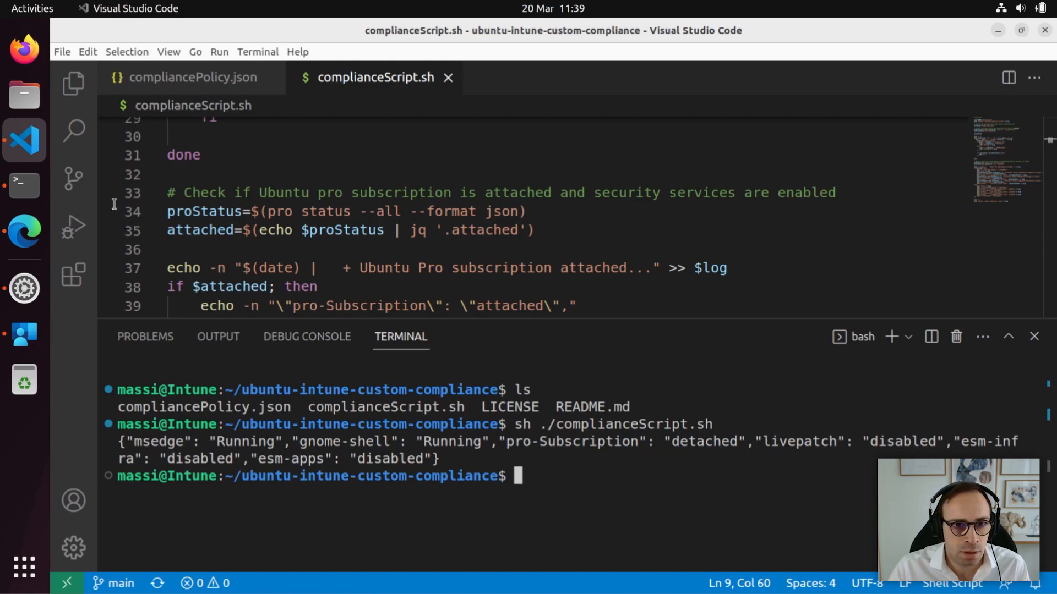
In Terminal, clear, list files and print compliance.log, highlighting the Ubuntu Pro and service status lines.
left_click(21, 187)
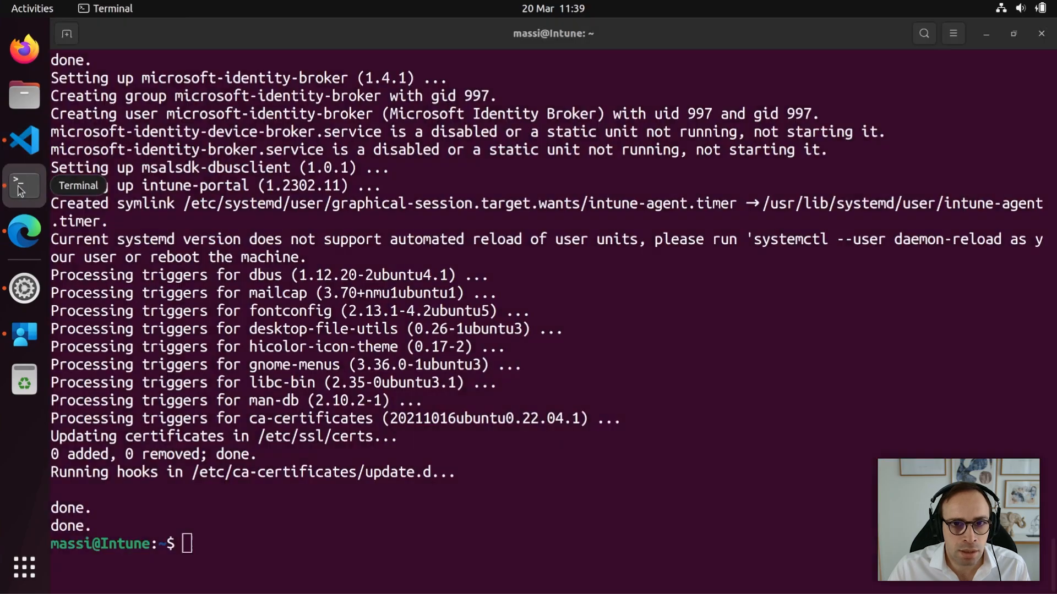
type("clear")
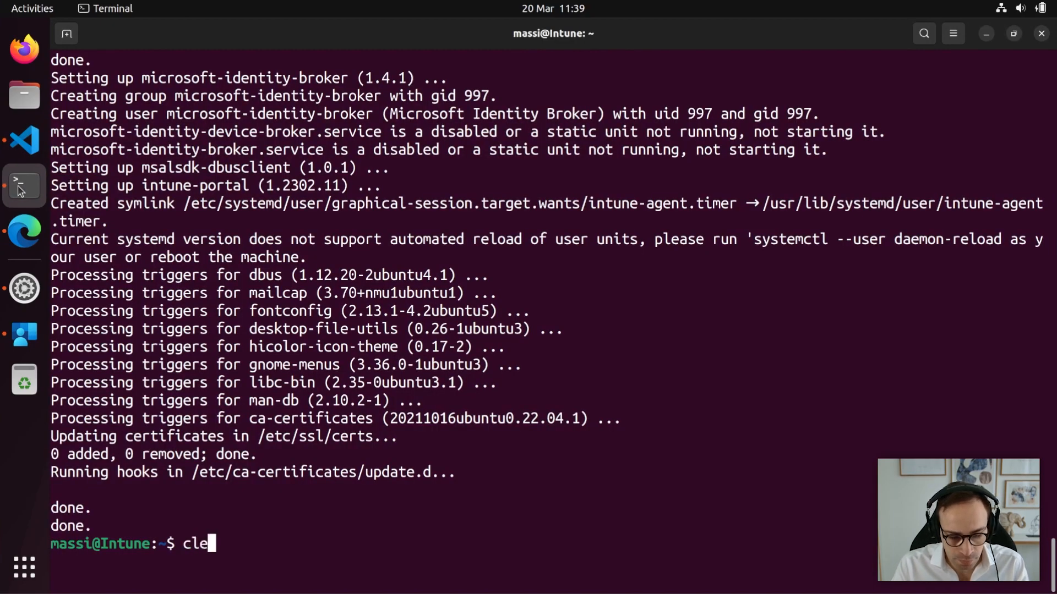
key("Return")
type("ls")
key("Return")
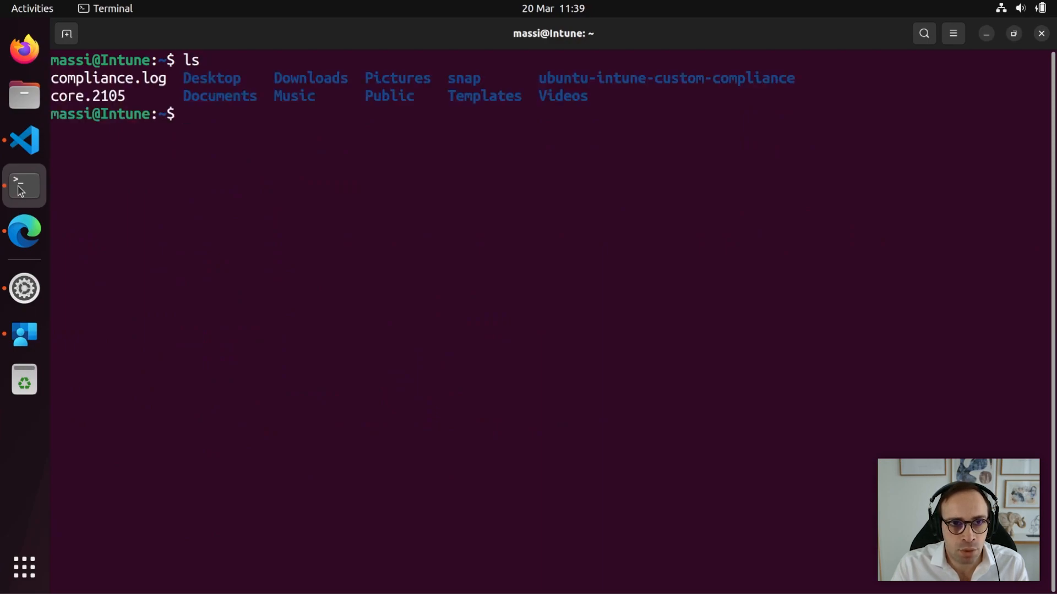
type("cat ")
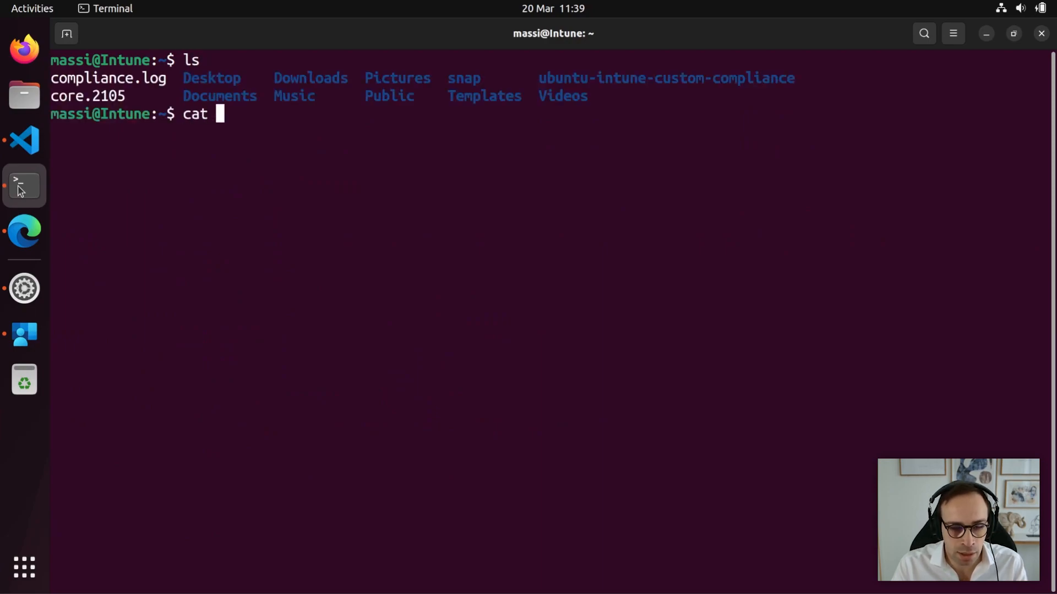
type("compliance.log")
key("Return")
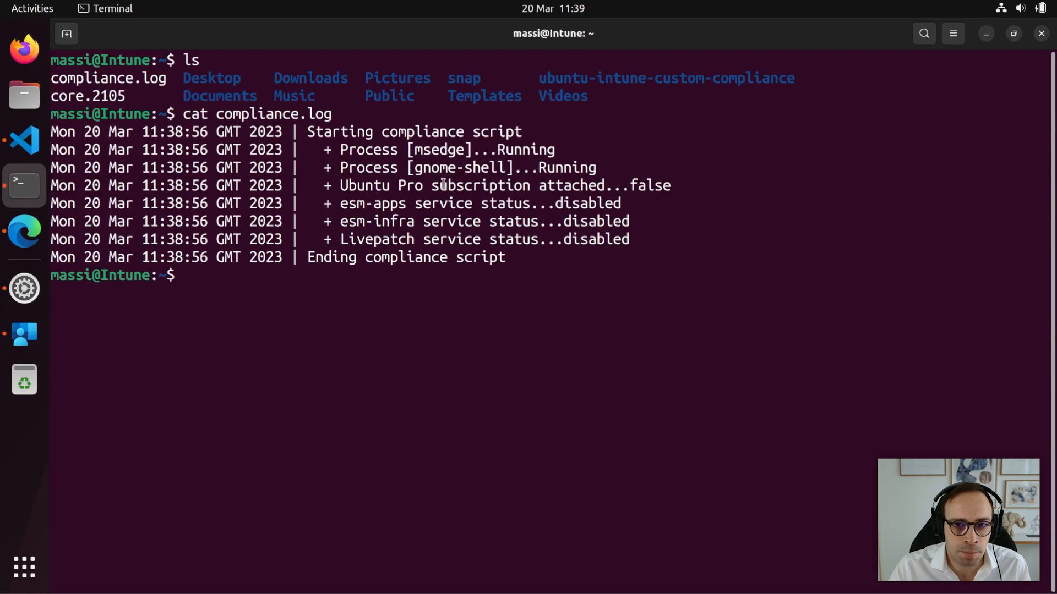
left_click_drag(630, 239, 318, 184)
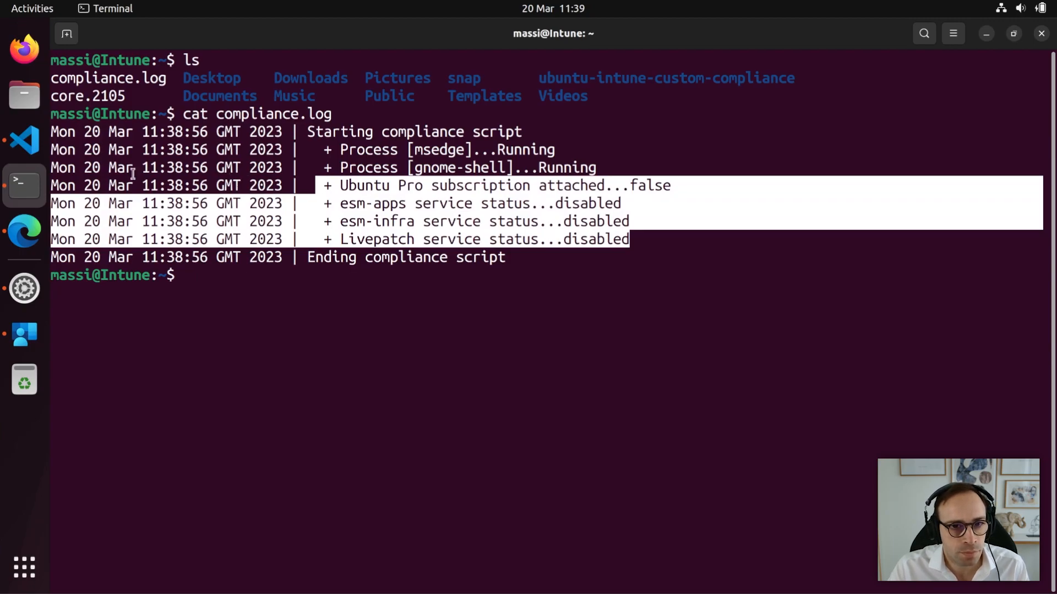
left_click(32, 236)
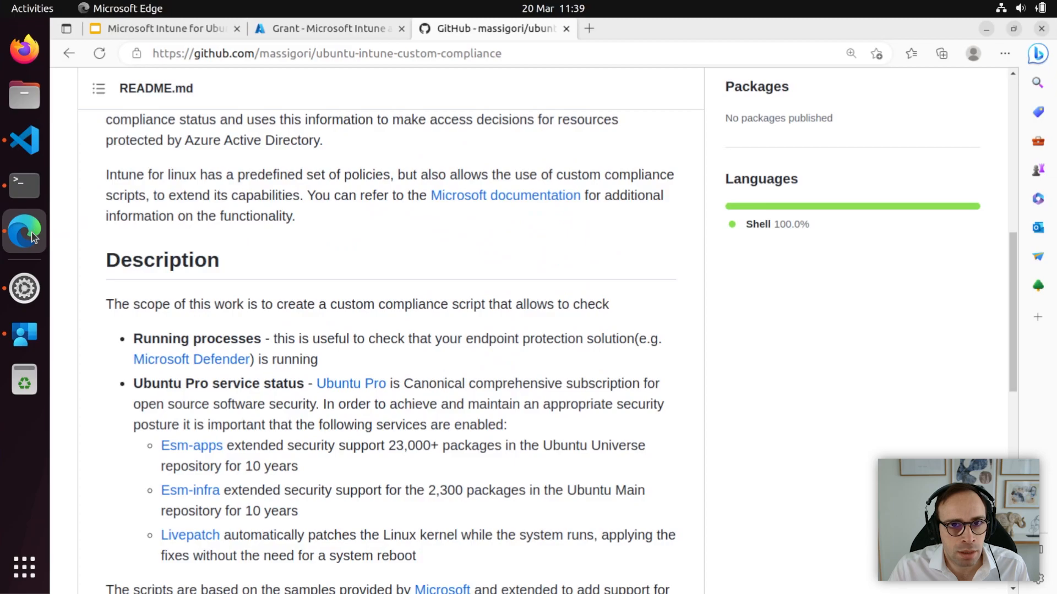
In the Intune tab, navigate to Endpoint security > Device compliance > Scripts.
left_click(316, 28)
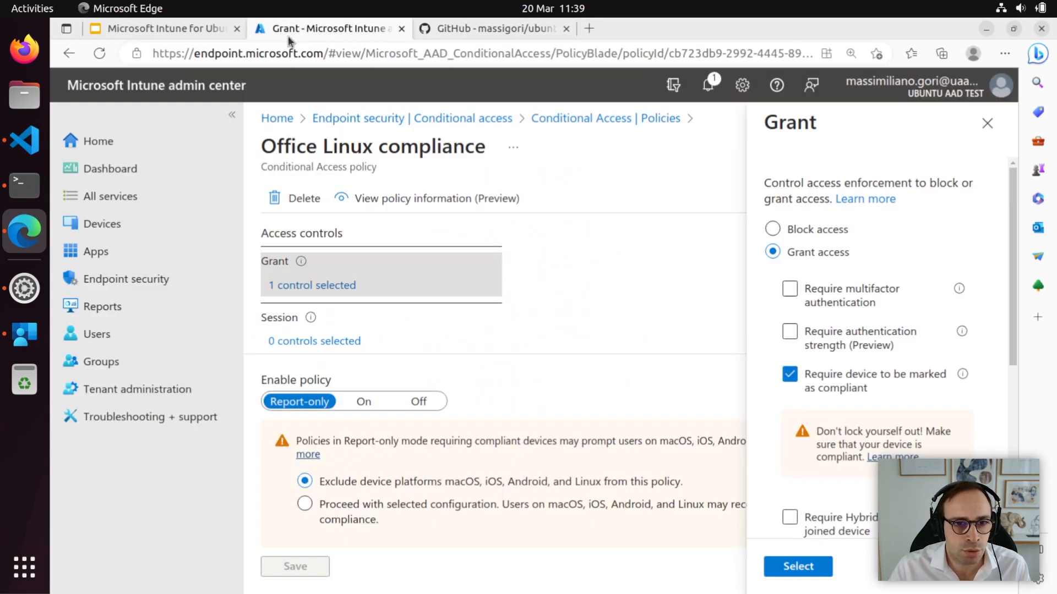
left_click(161, 285)
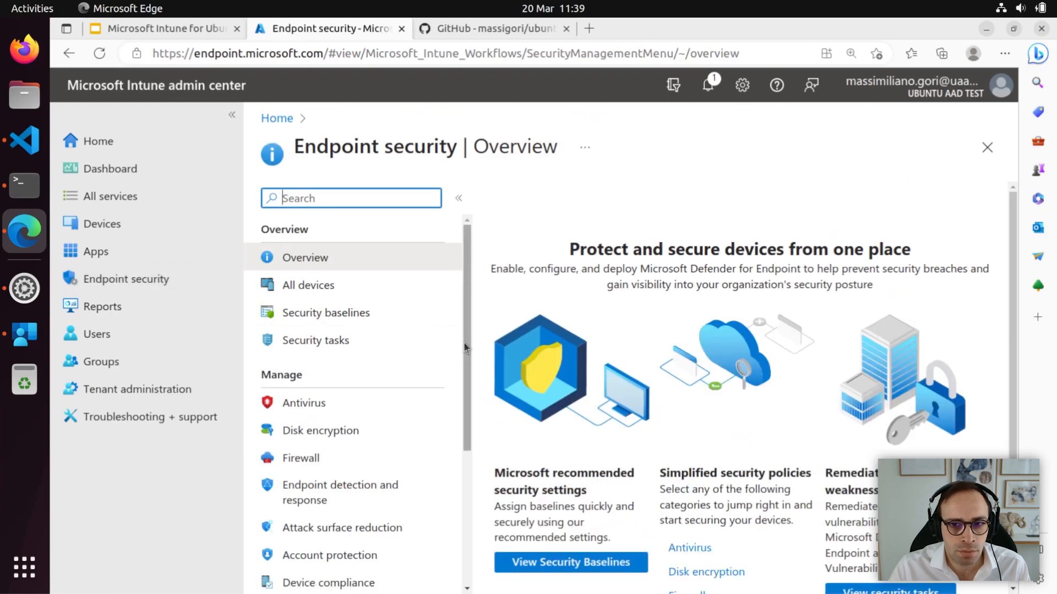
scroll(444, 408, "down", 3)
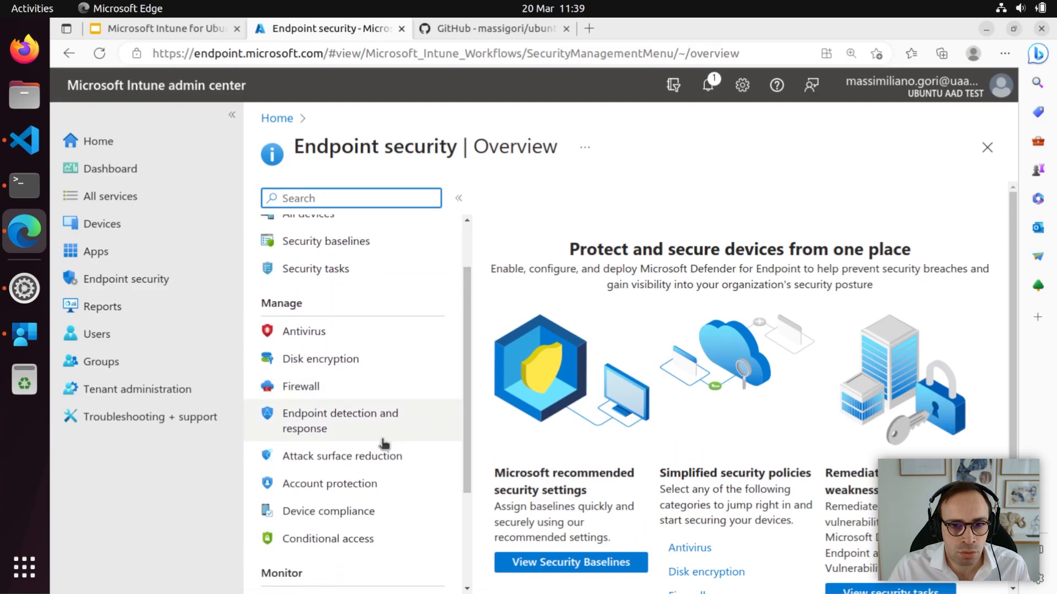
left_click(340, 511)
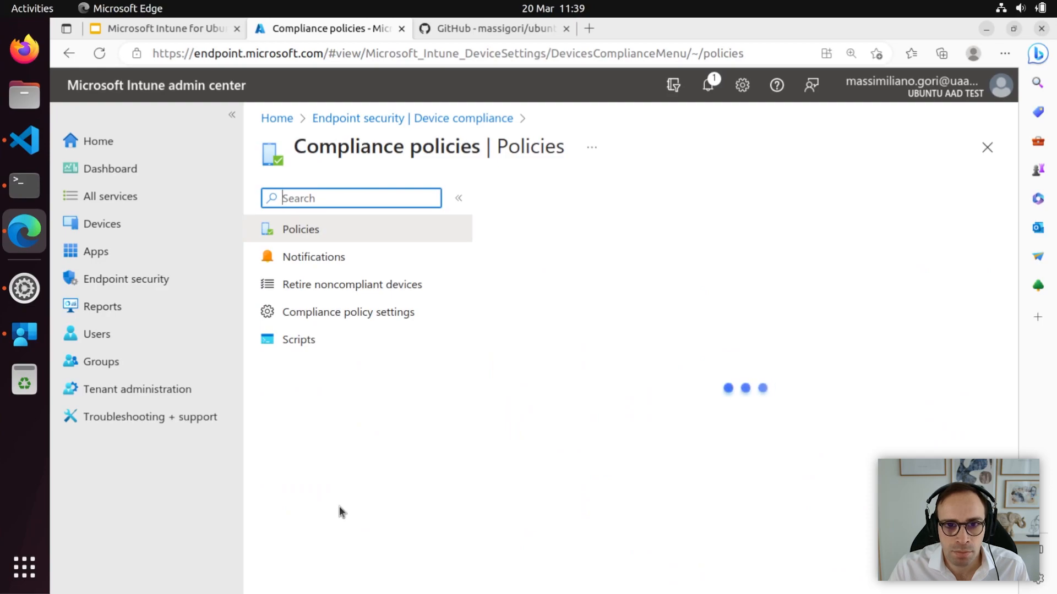
left_click(316, 342)
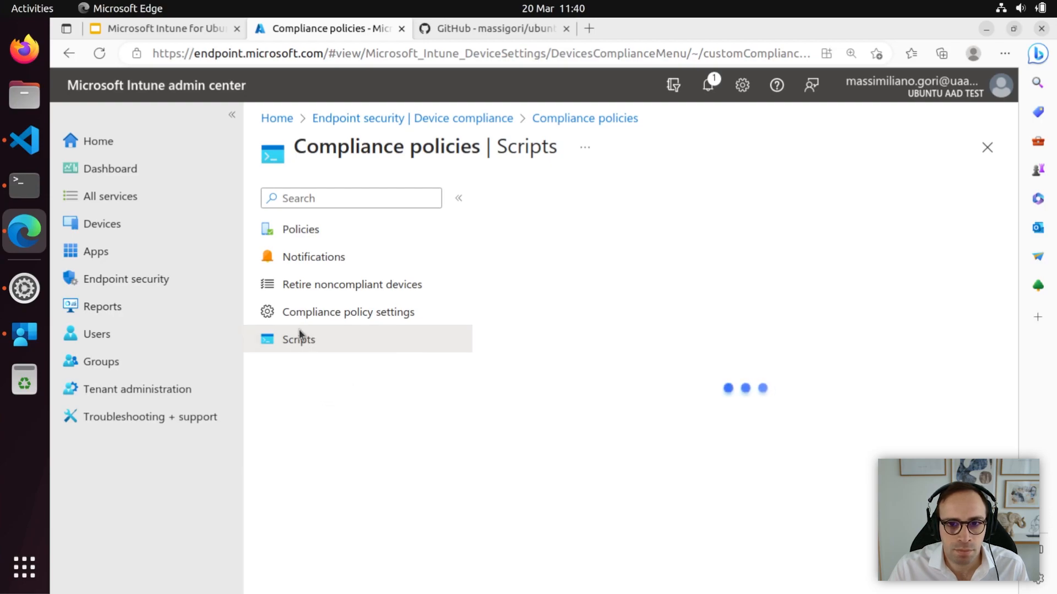
left_click(33, 138)
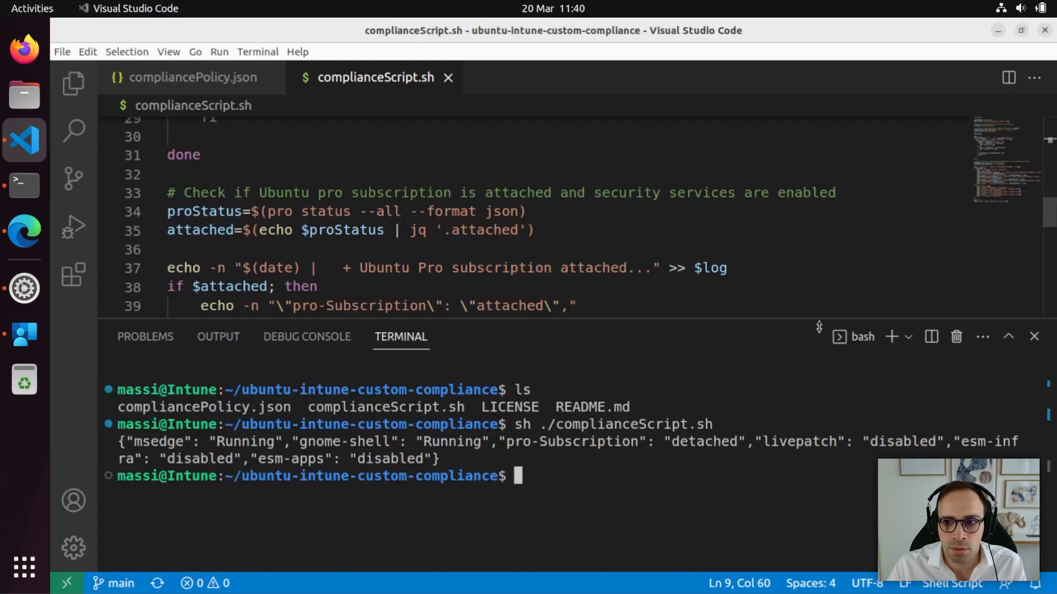
Close VS Code's terminal panel and copy the whole complianceScript.sh contents.
left_click(1034, 336)
left_click(339, 150)
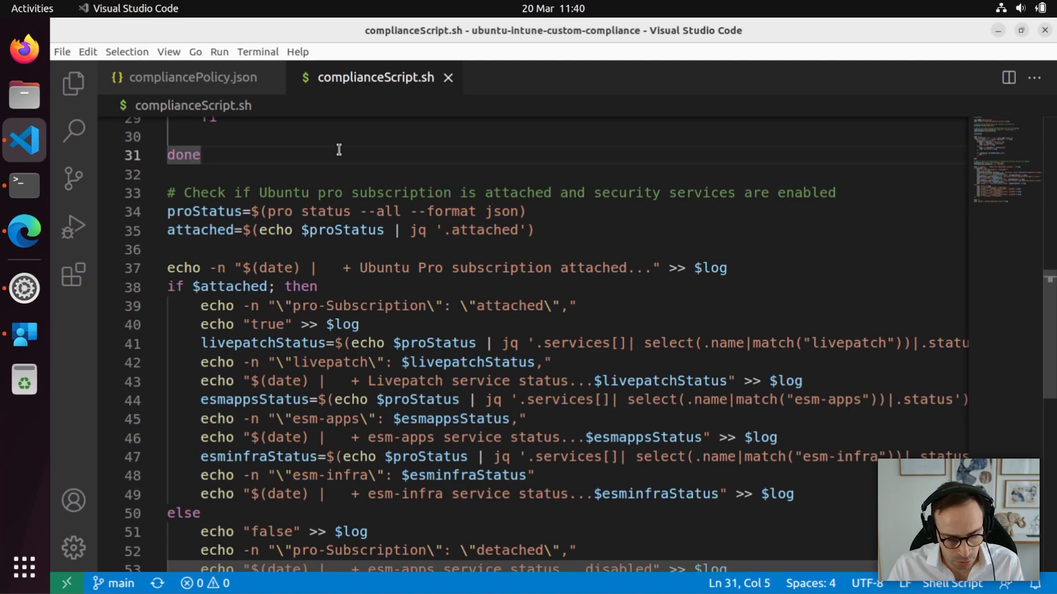
key("ctrl+a")
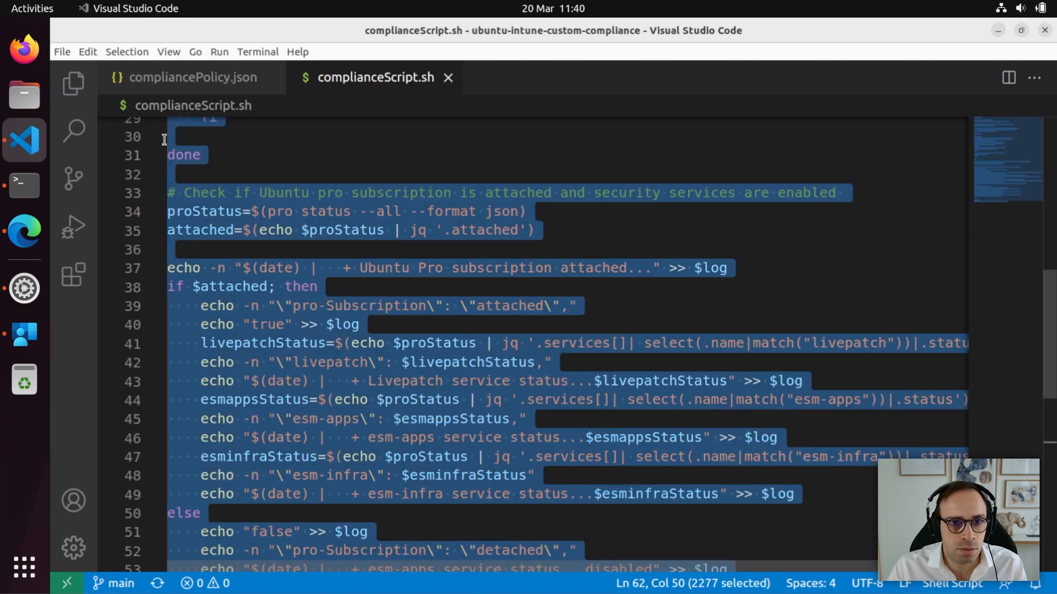
left_click(24, 231)
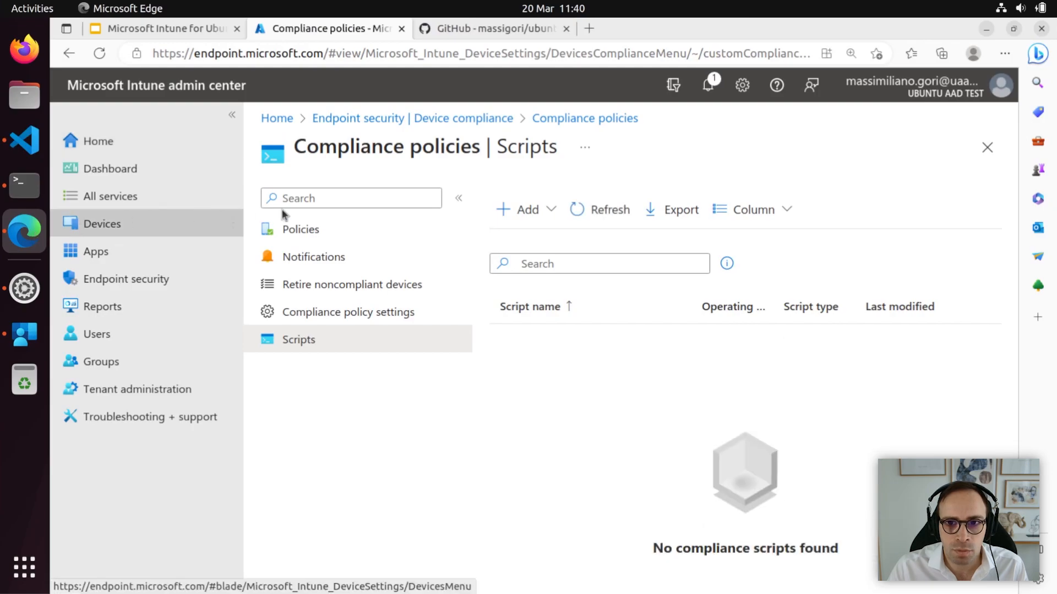
Add a new Linux custom compliance script named 'test script'.
left_click(528, 209)
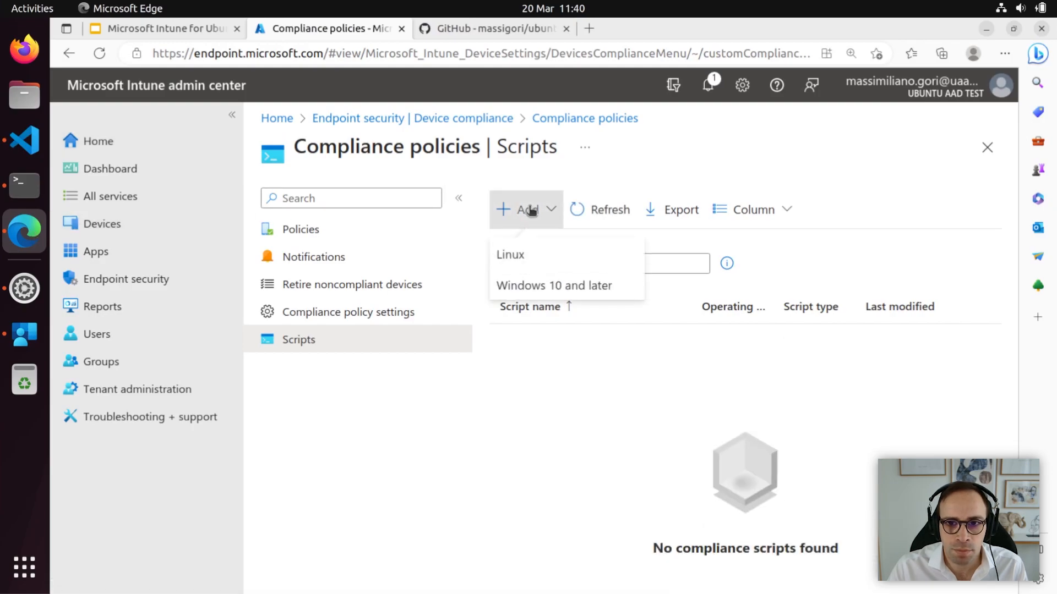
left_click(535, 265)
left_click(526, 272)
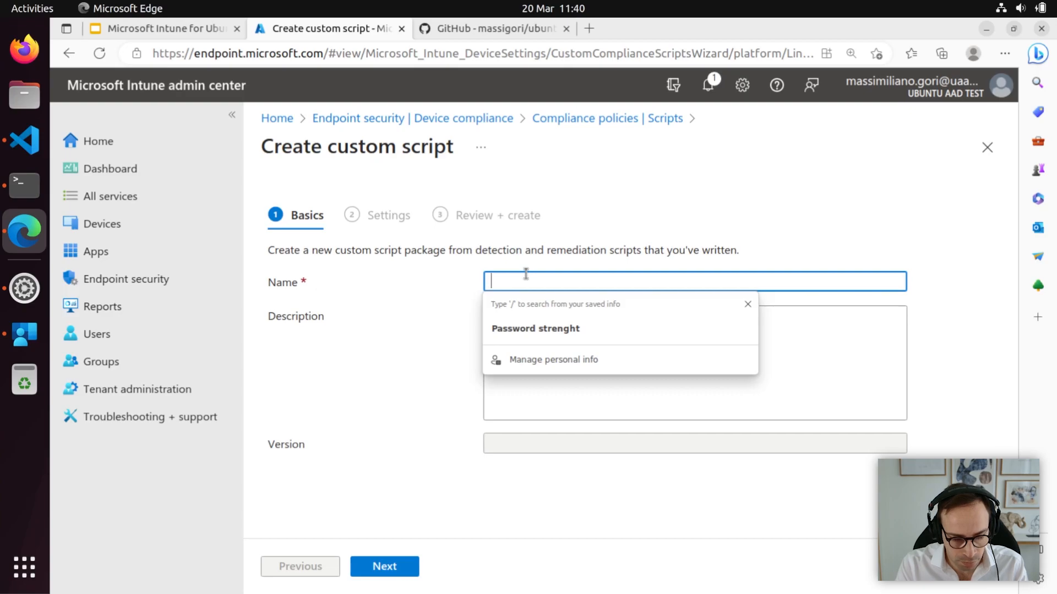
type("test script")
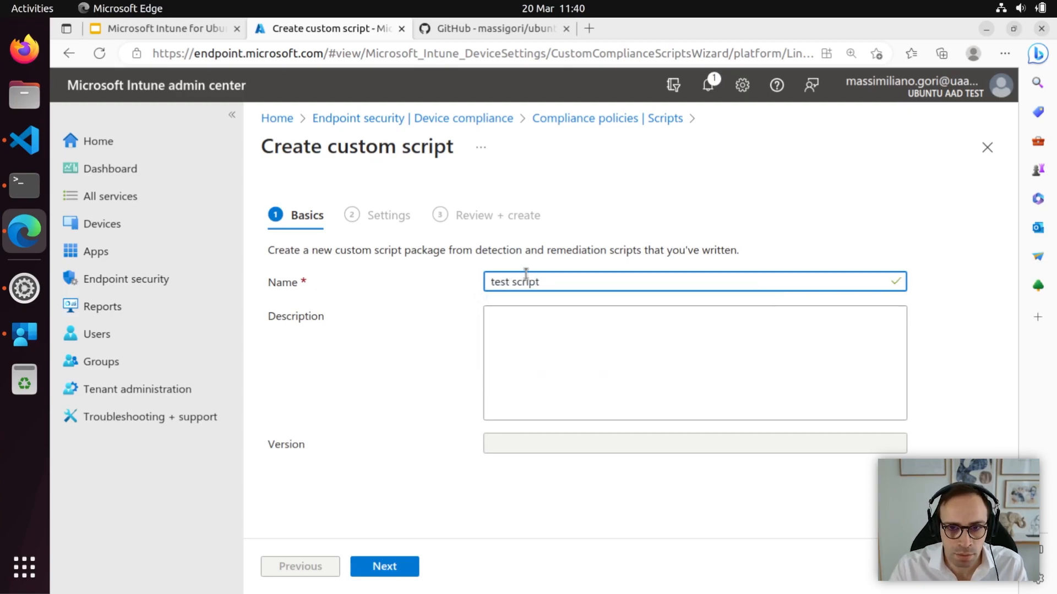
left_click(409, 566)
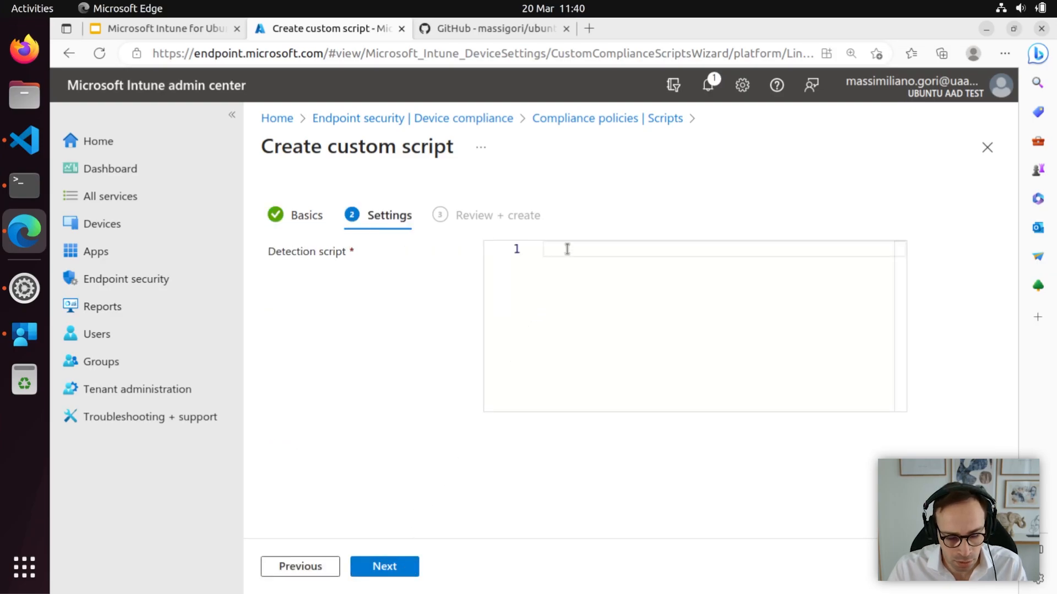
Paste the copied compliance script as the detection script and create it.
key("ctrl+v")
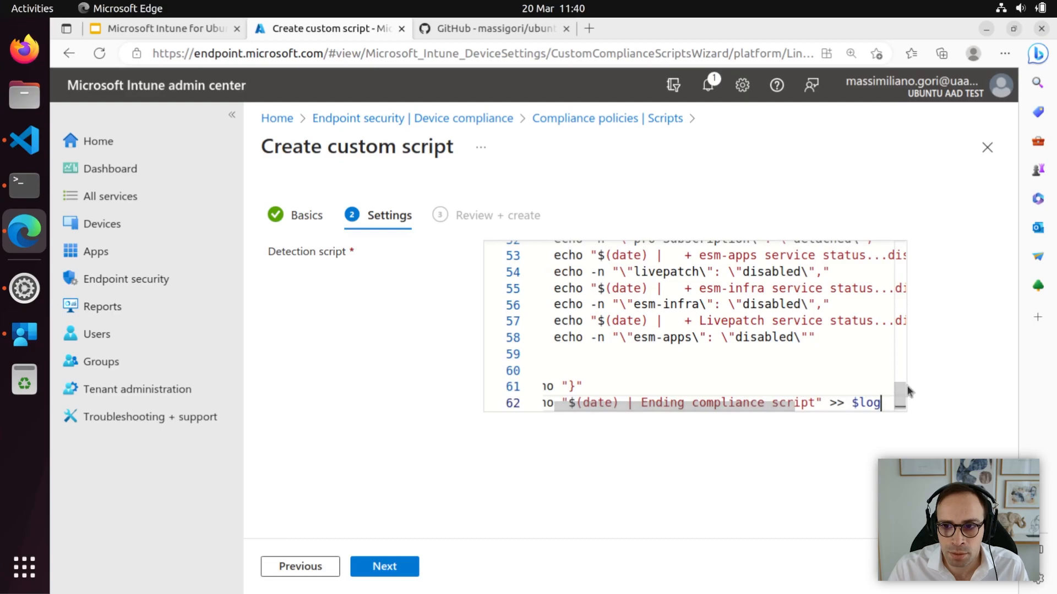
left_click_drag(901, 393, 900, 308)
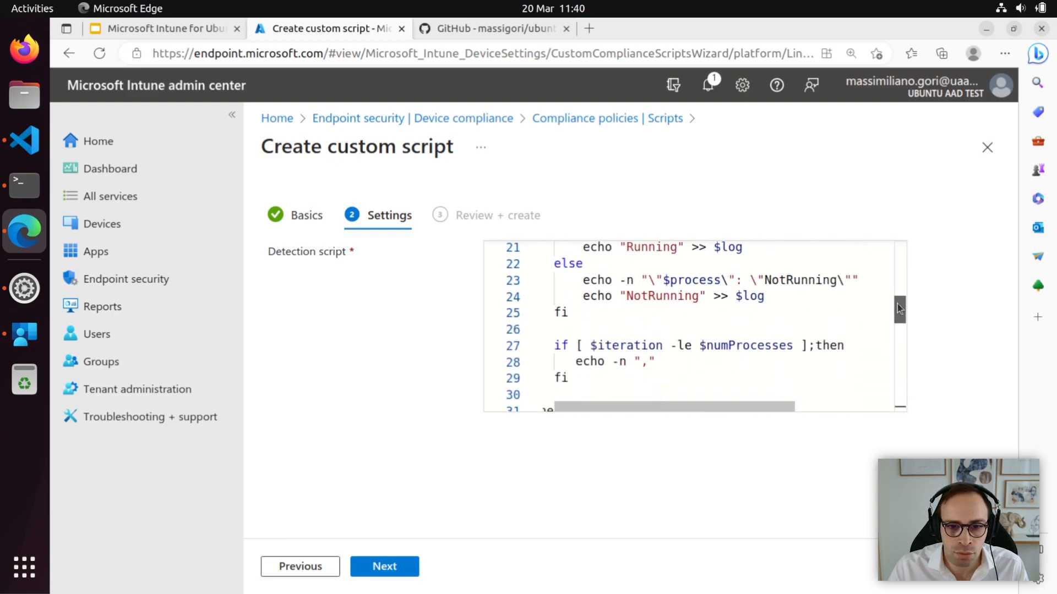
left_click(397, 566)
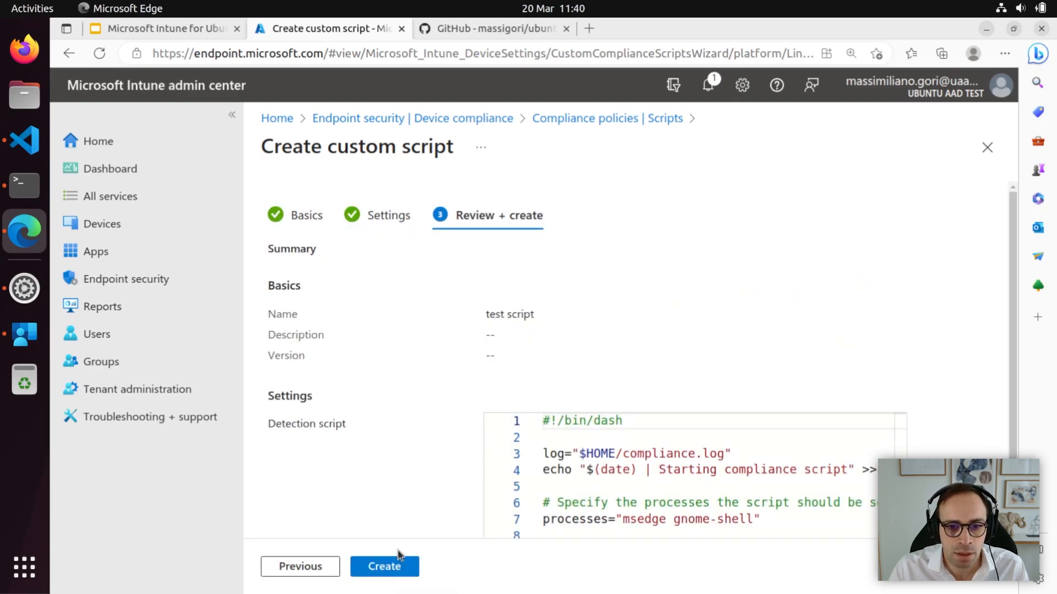
left_click(397, 568)
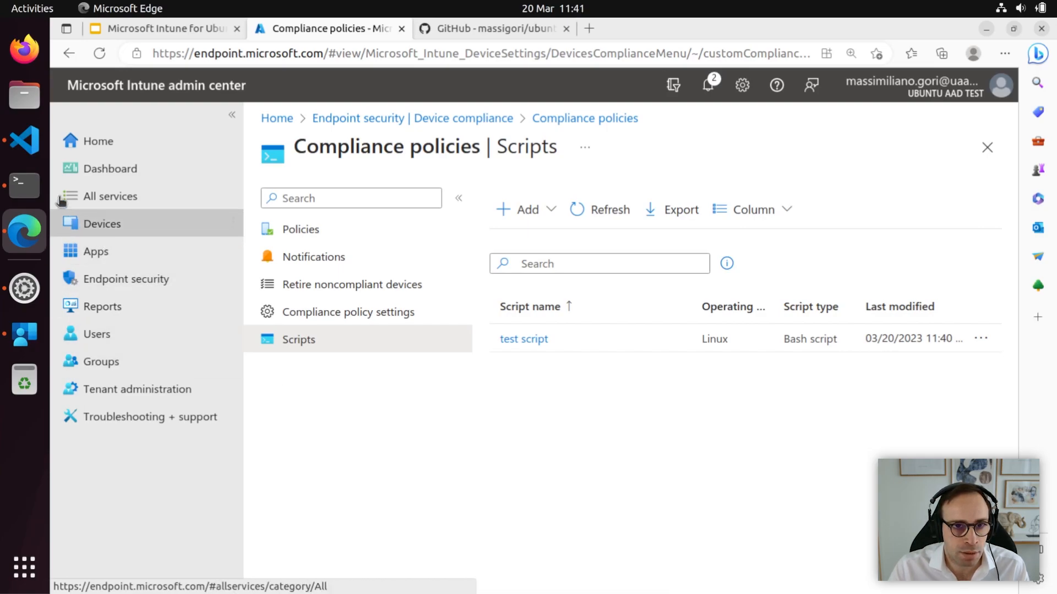
left_click(24, 141)
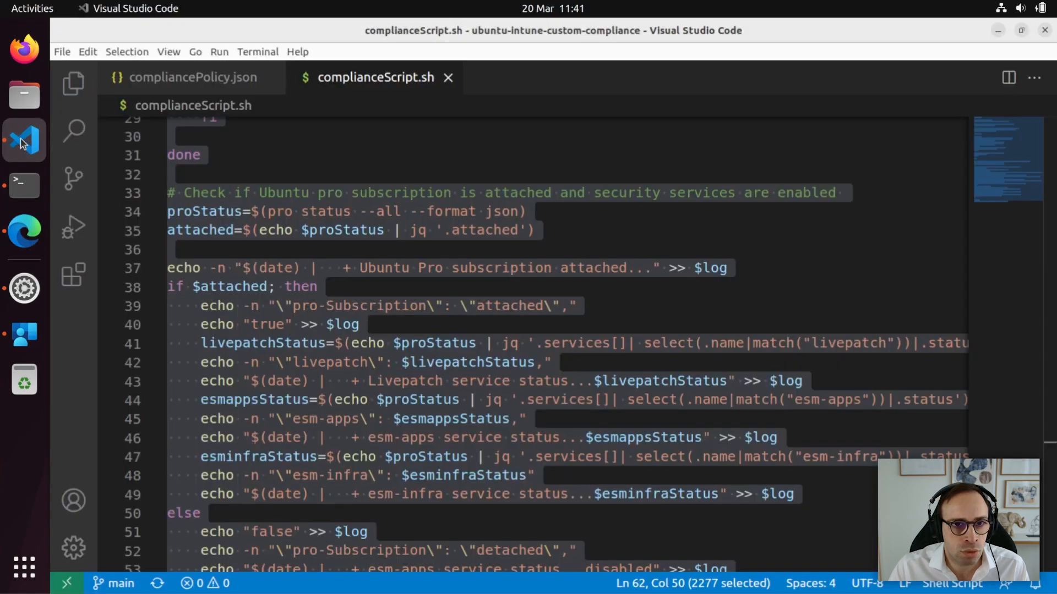
left_click(208, 84)
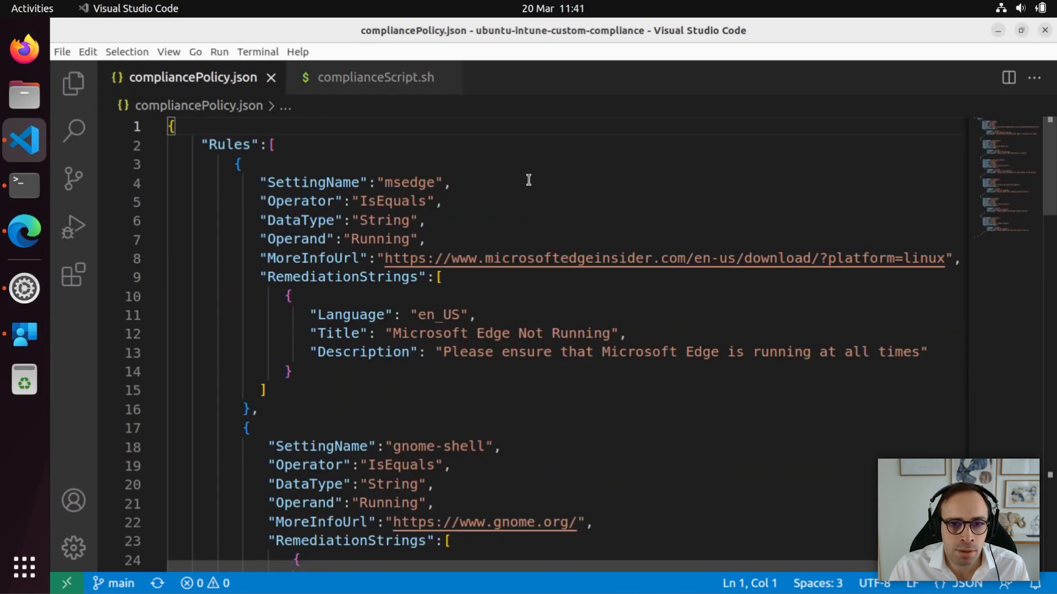
left_click_drag(1052, 187, 1052, 294)
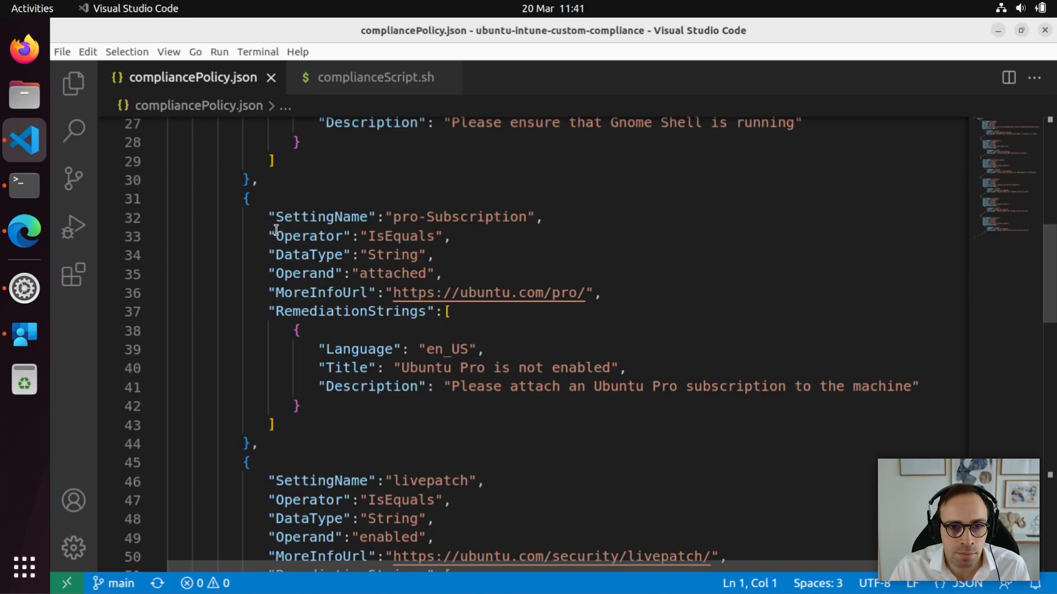
left_click_drag(272, 236, 303, 236)
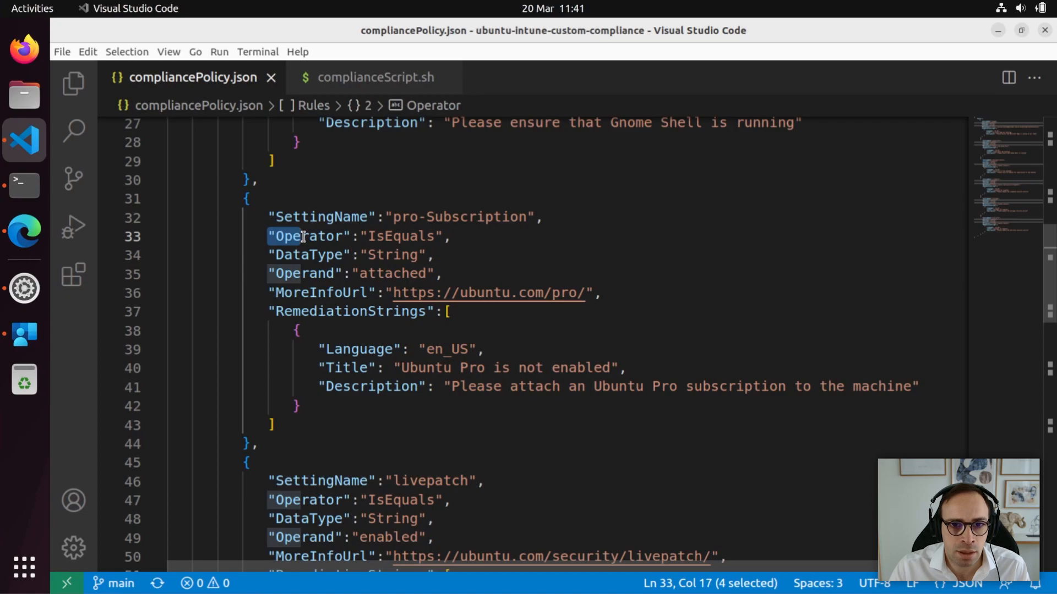
left_click(402, 274)
double_click(387, 274)
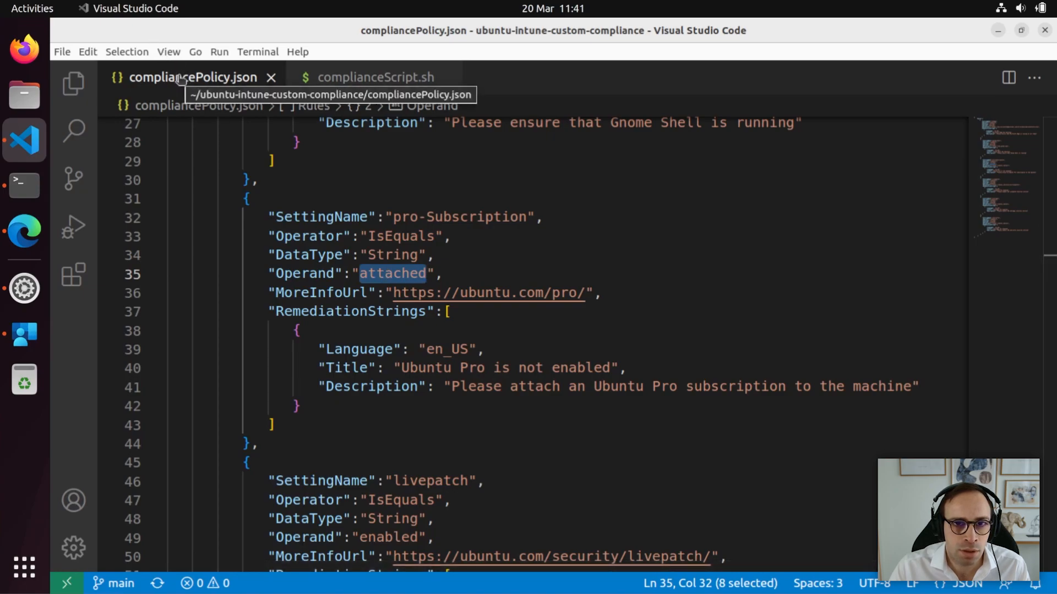
left_click(253, 54)
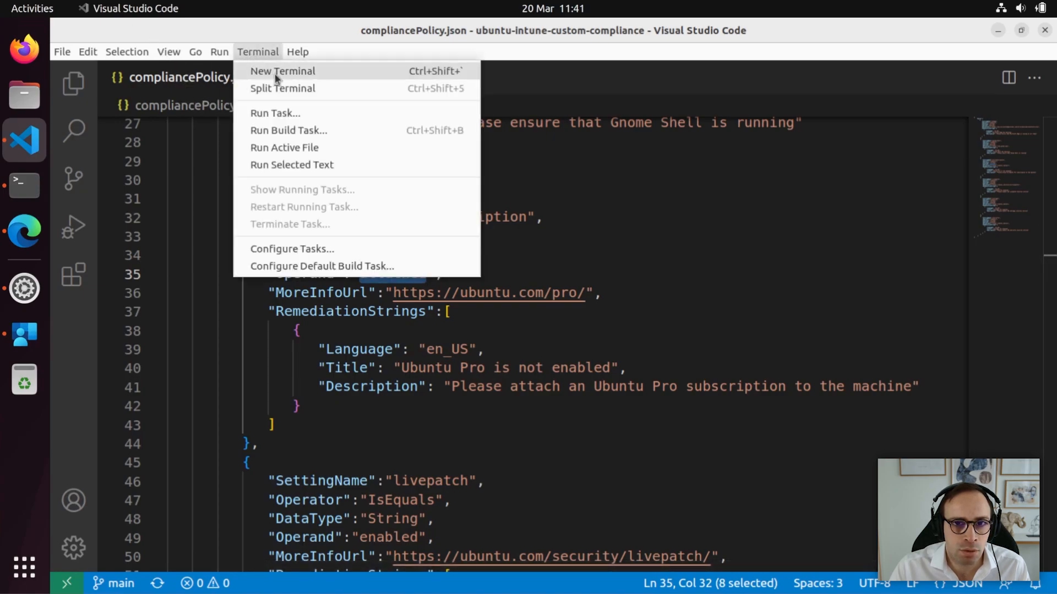
left_click(275, 74)
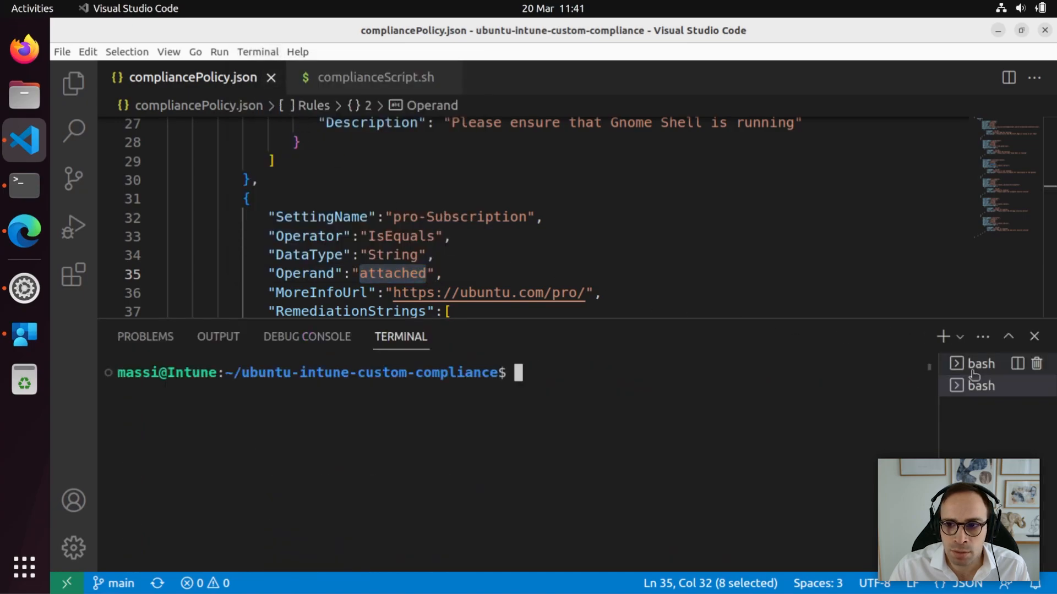
left_click(973, 366)
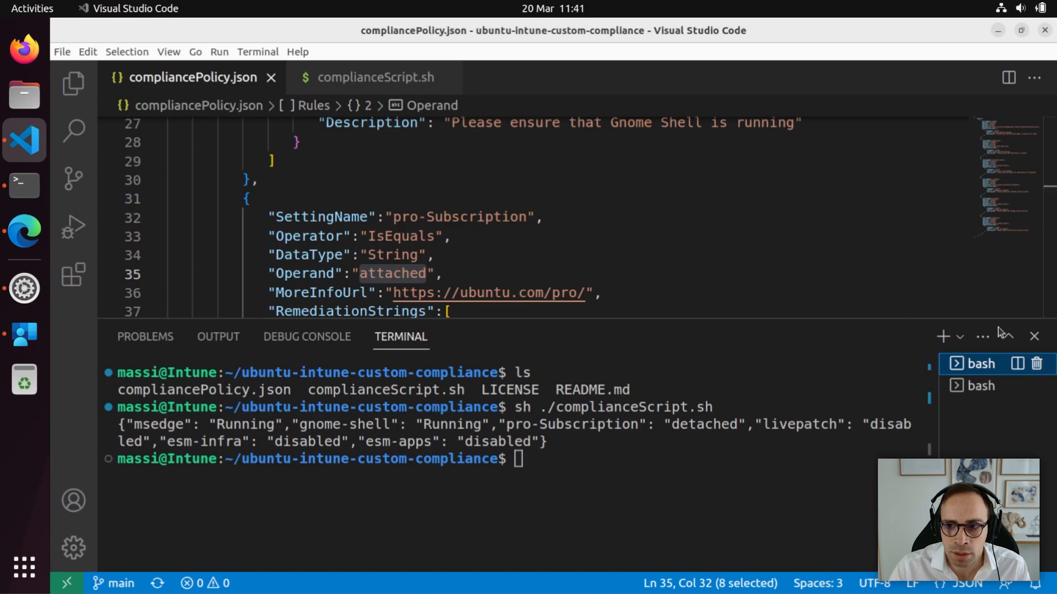
left_click(1034, 336)
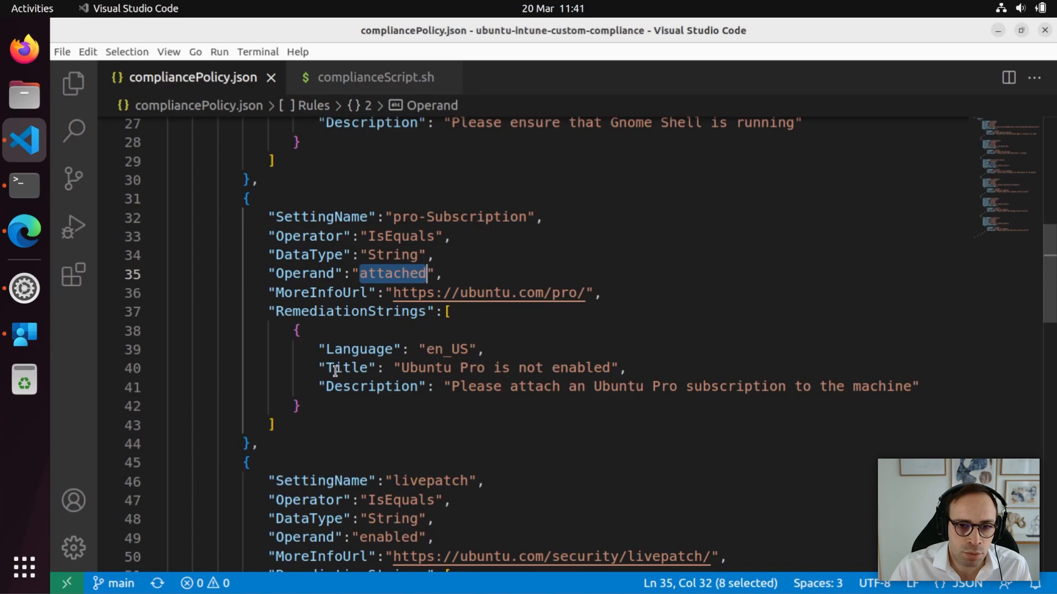
left_click_drag(327, 369, 477, 386)
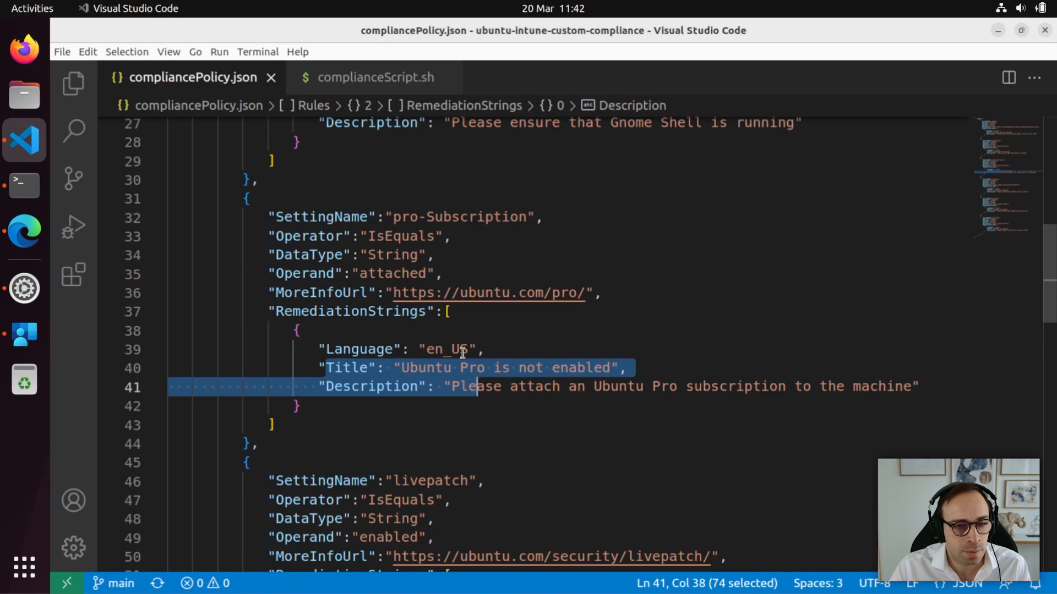
left_click(20, 237)
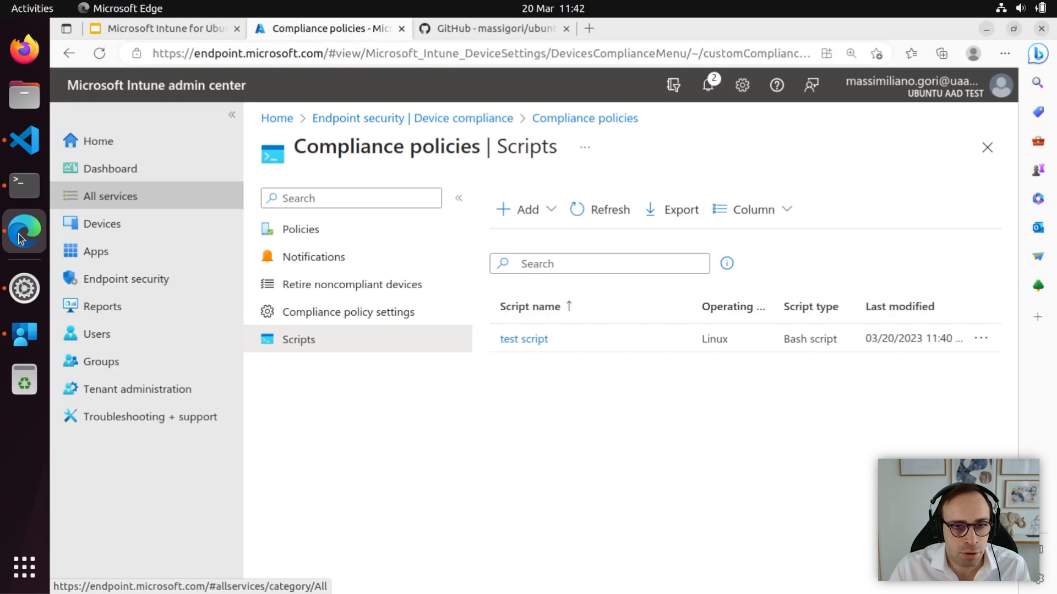
Go to Devices > Linux > Compliance policies and start a Linux Settings catalog compliance policy.
left_click(125, 230)
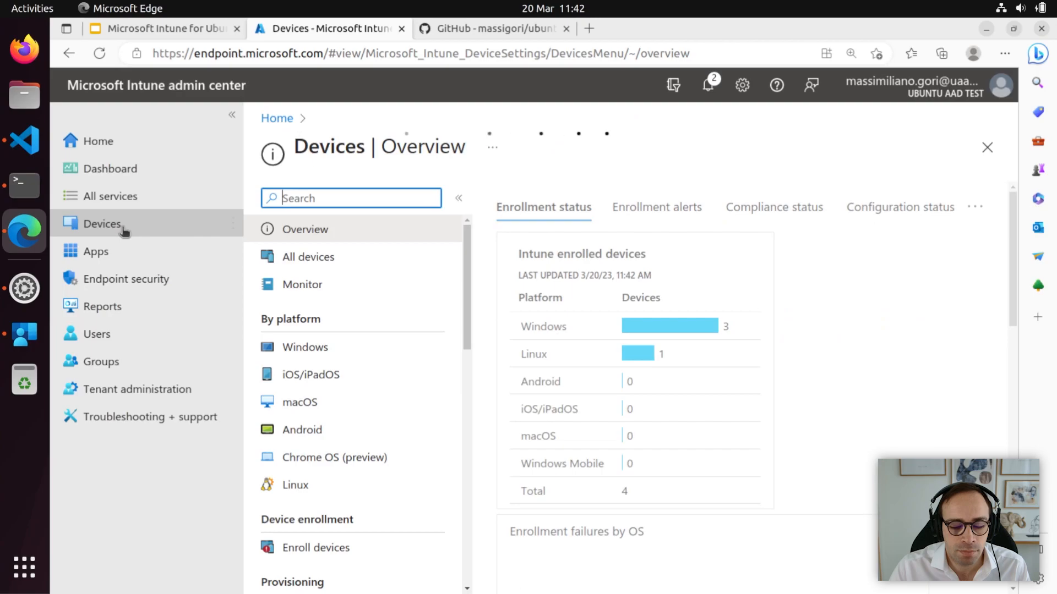
left_click(297, 485)
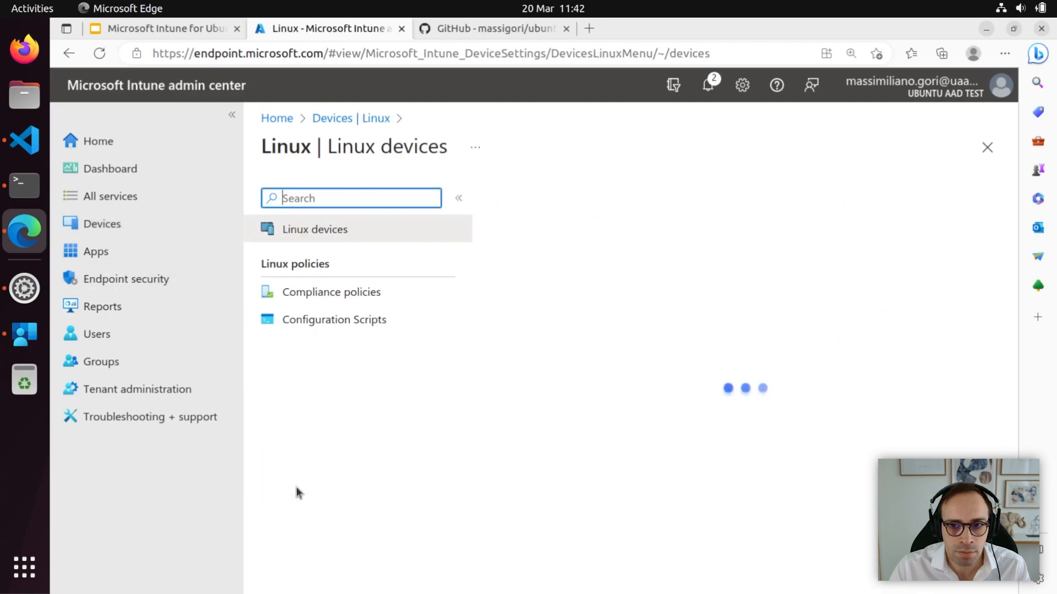
left_click(349, 293)
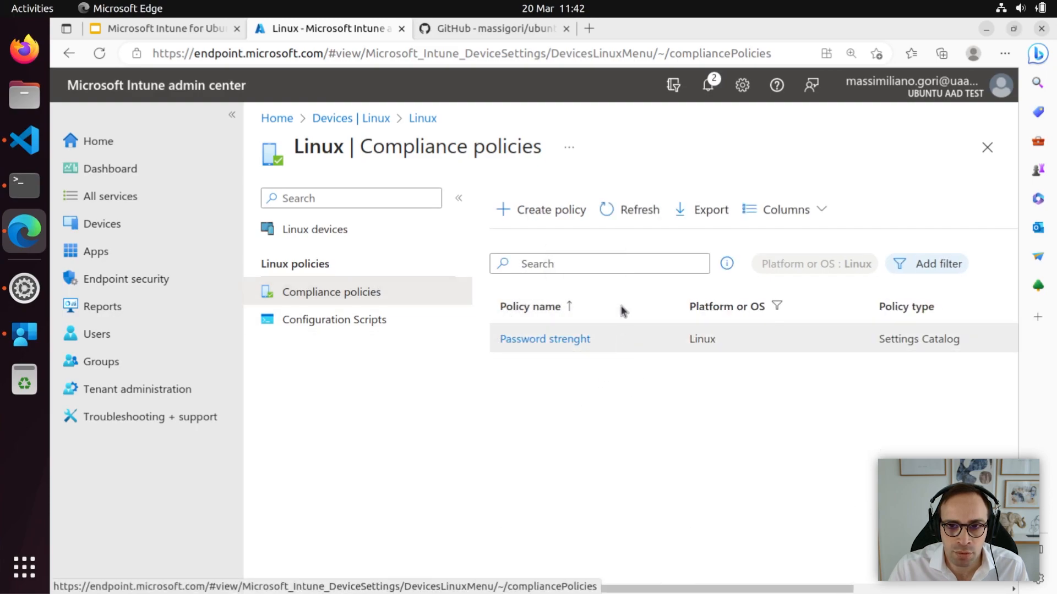
left_click(560, 219)
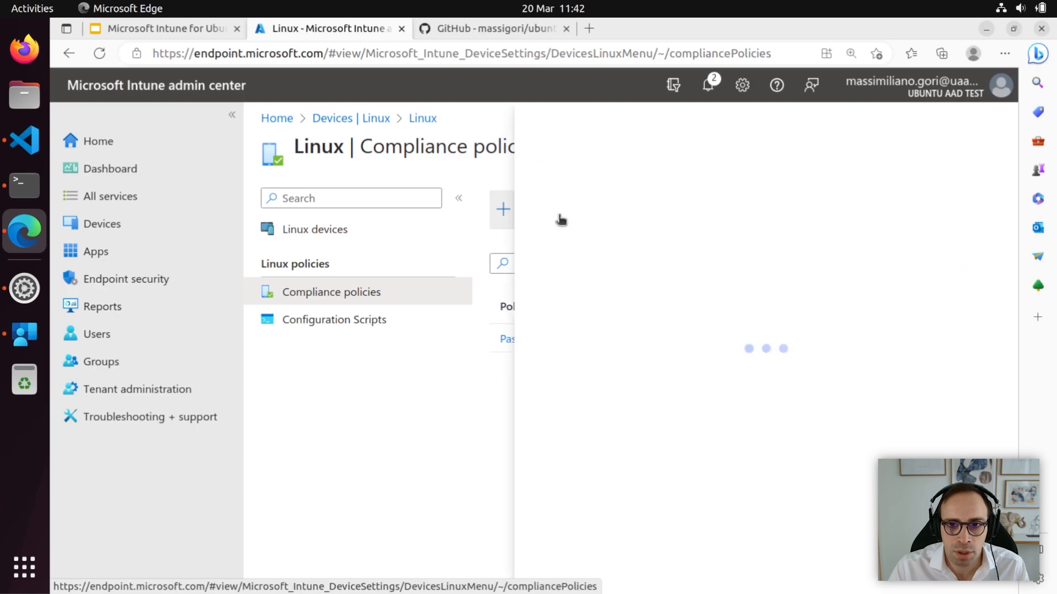
left_click(566, 560)
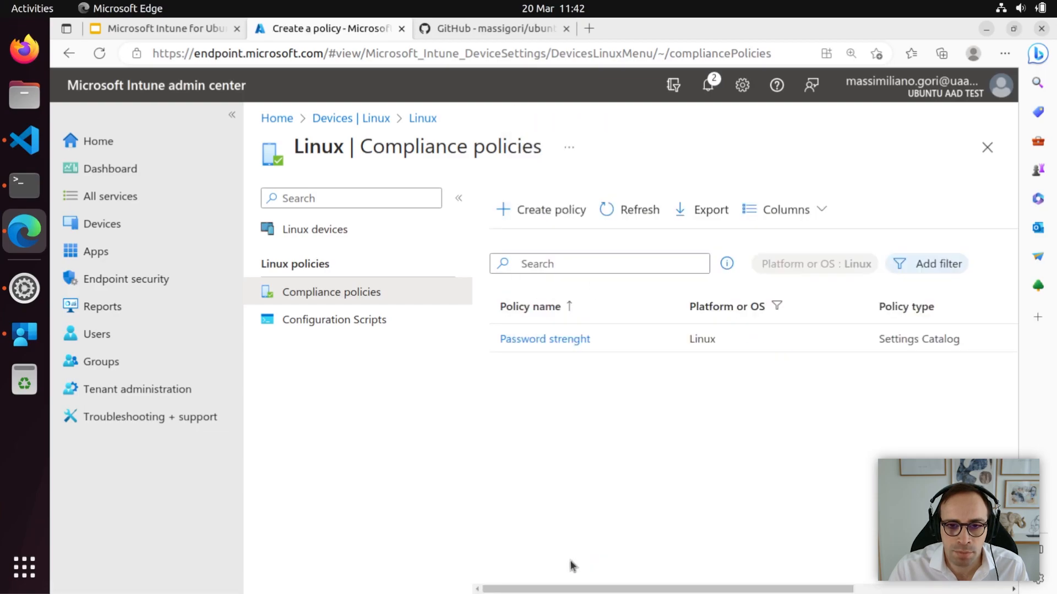
Name the Linux compliance policy 'running services and' and continue to compliance settings.
left_click(499, 250)
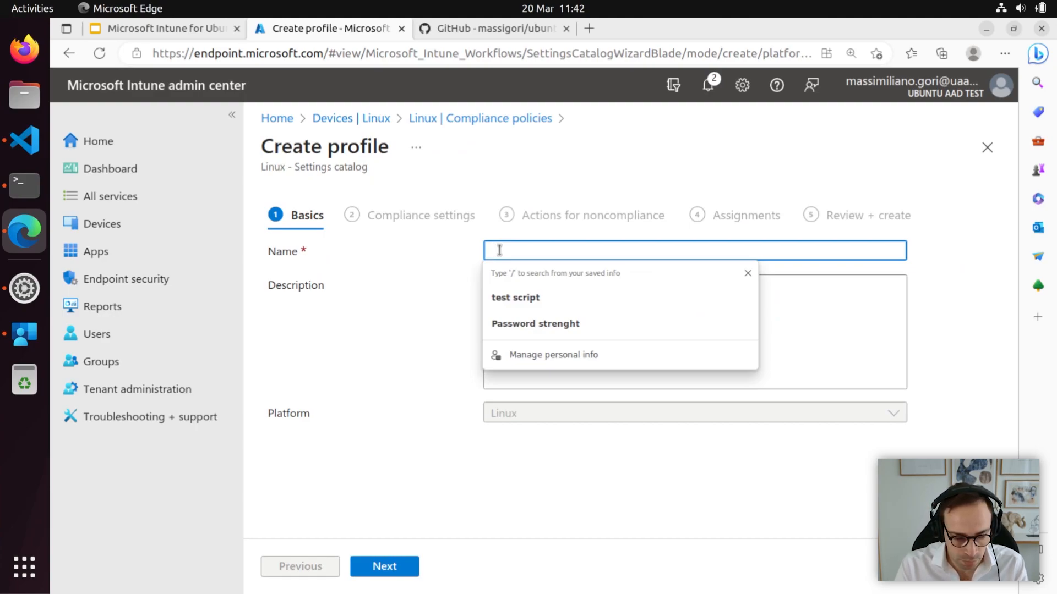
type("running services and Pro")
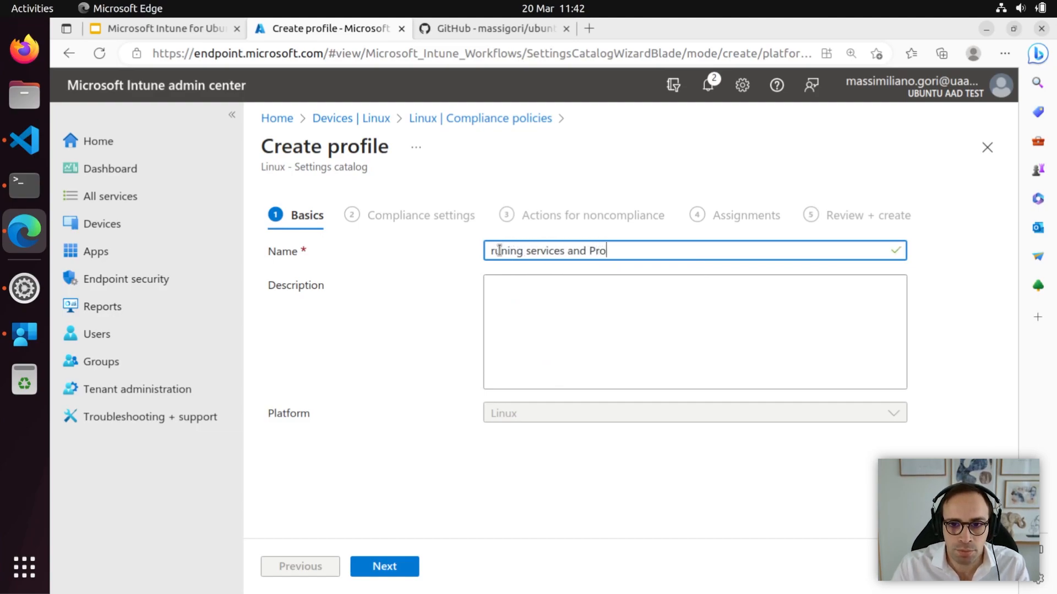
left_click(400, 572)
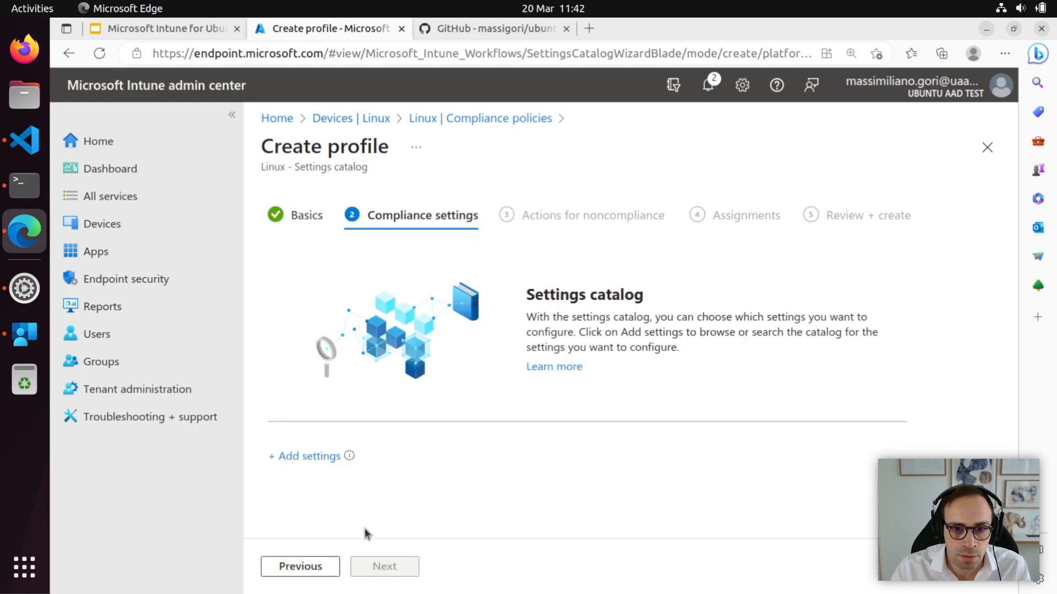
Add the Require Custom Compliance setting from the Custom Compliance category.
left_click(311, 457)
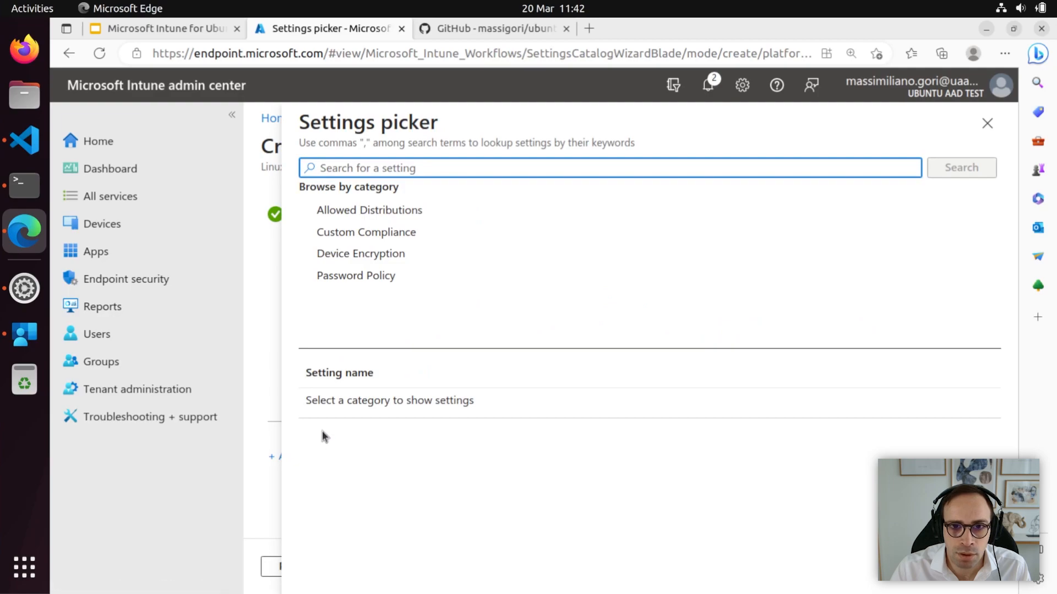
left_click(371, 234)
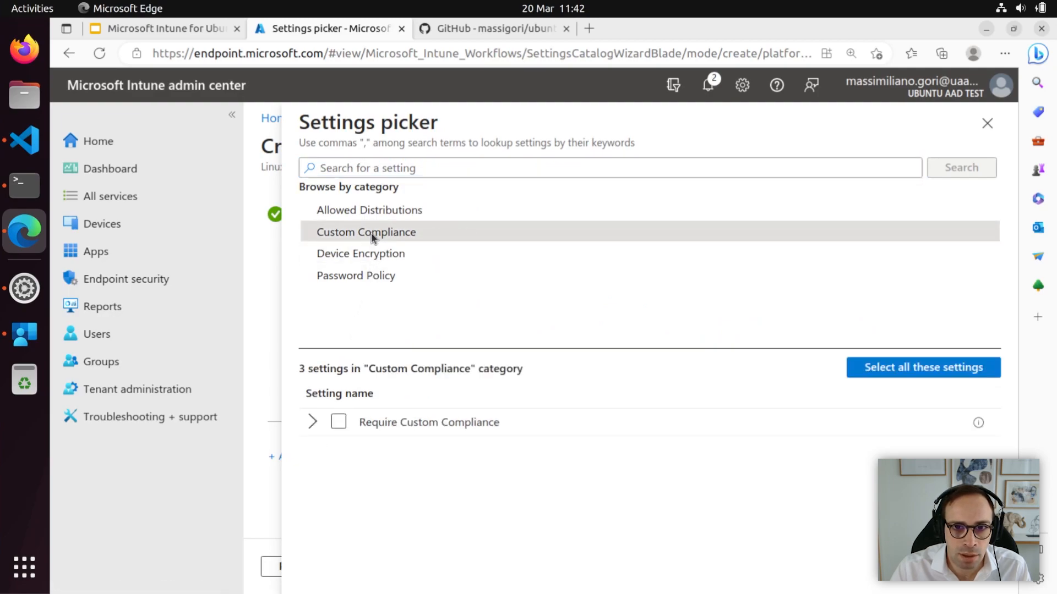
left_click(338, 423)
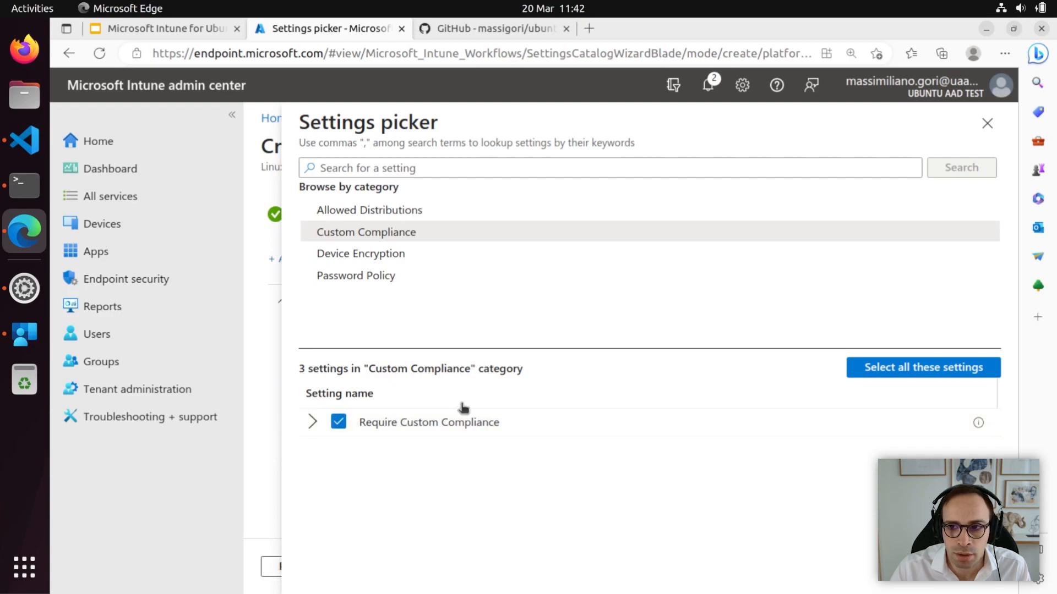
left_click(987, 124)
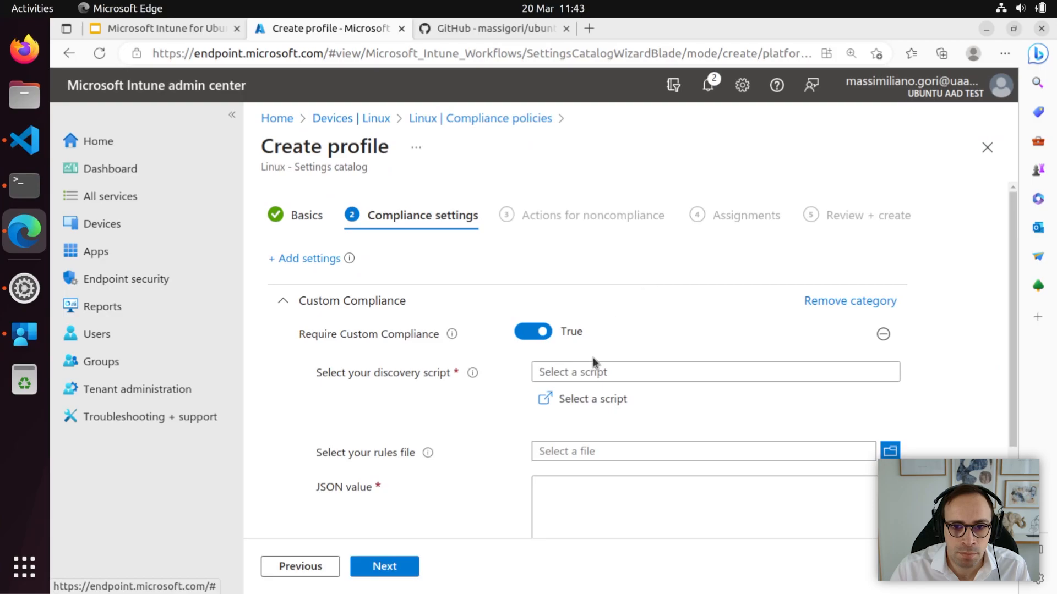
Choose 'test script' as the discovery script.
left_click(591, 400)
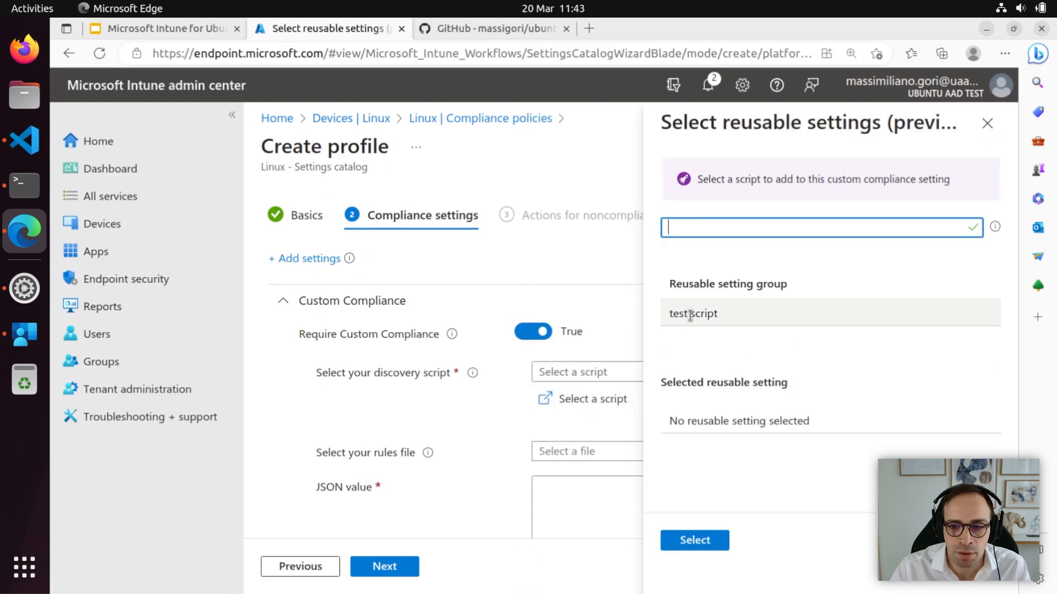
left_click(690, 315)
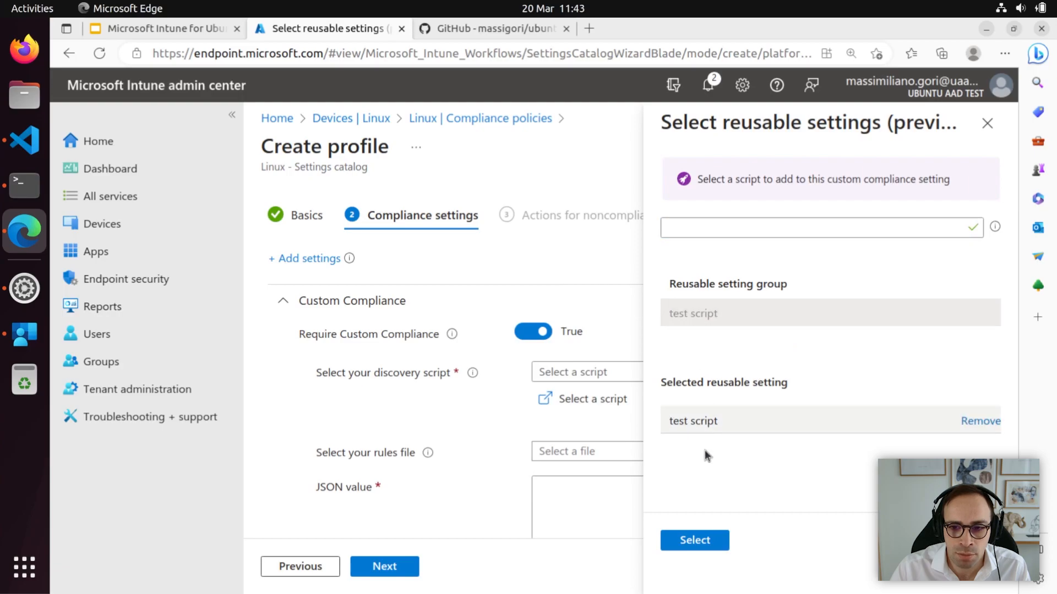
left_click(709, 541)
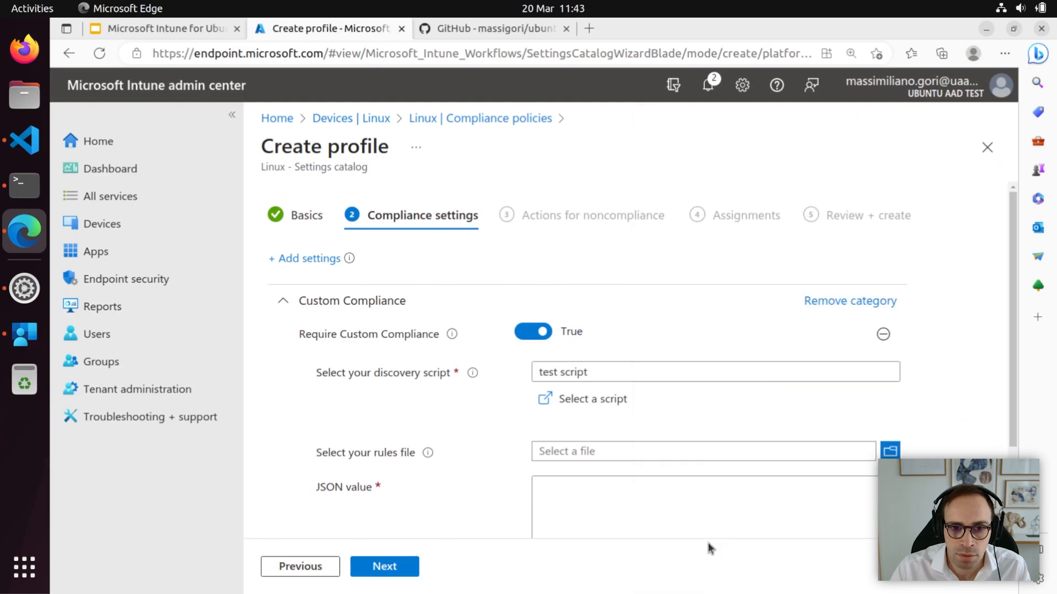
Upload compliancePolicy.json from the ubuntu-intune-custom-compliance folder as the rules file, review its JSON, and continue.
left_click(889, 453)
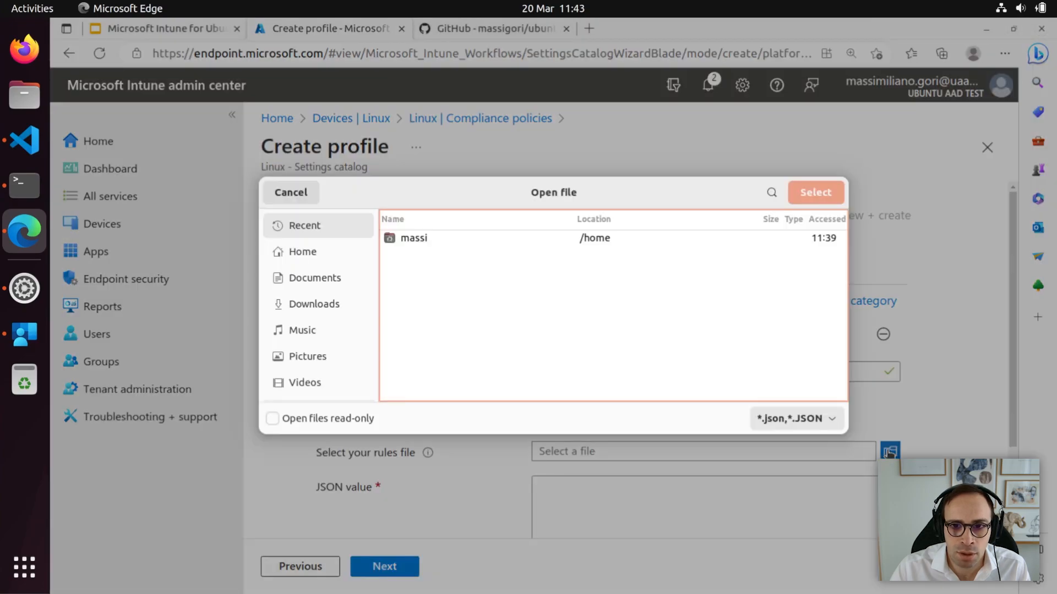
double_click(420, 239)
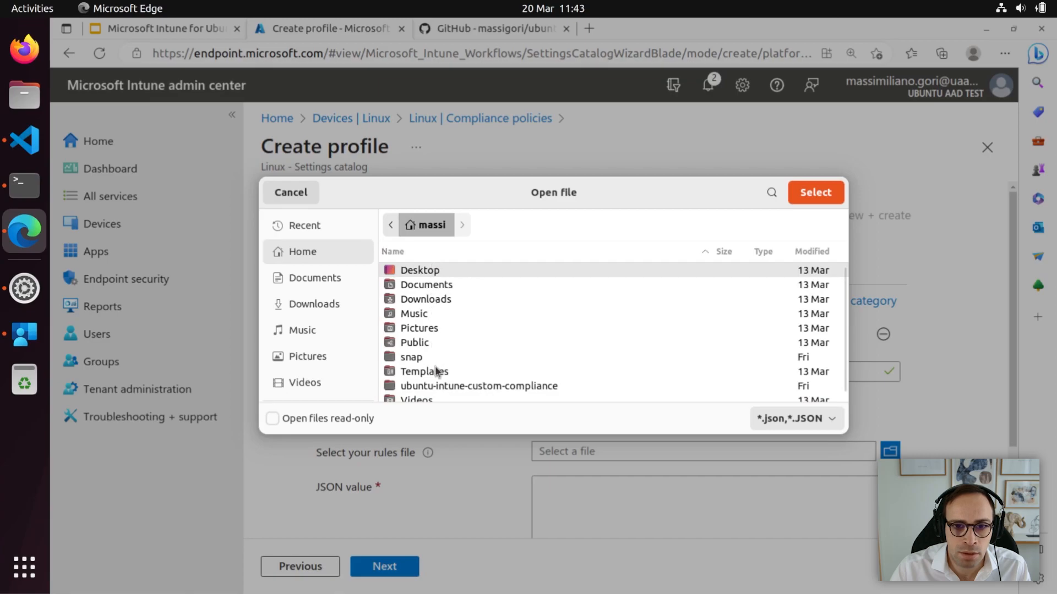
double_click(437, 387)
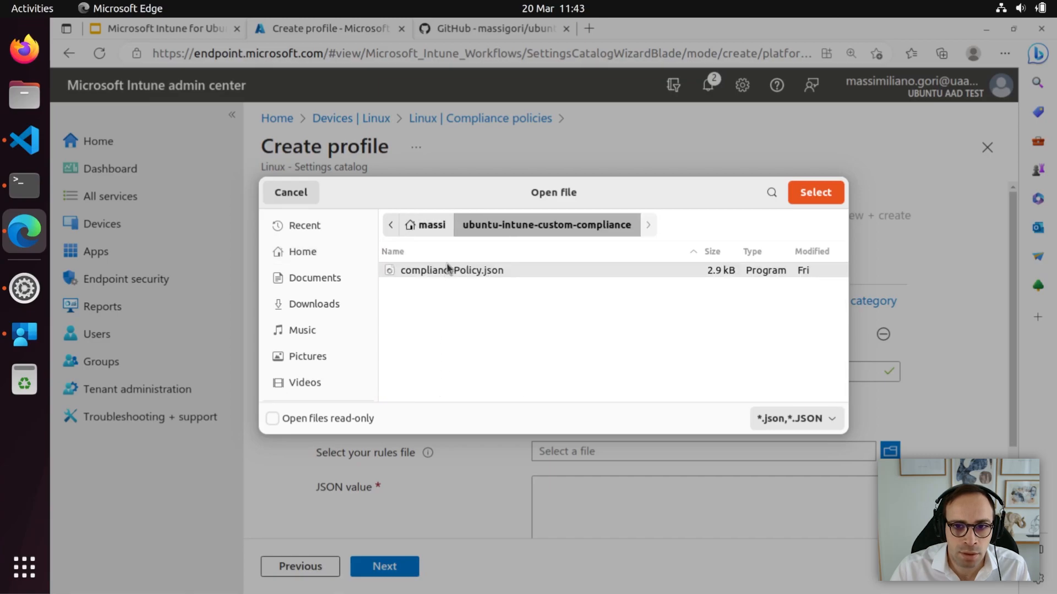
left_click(816, 192)
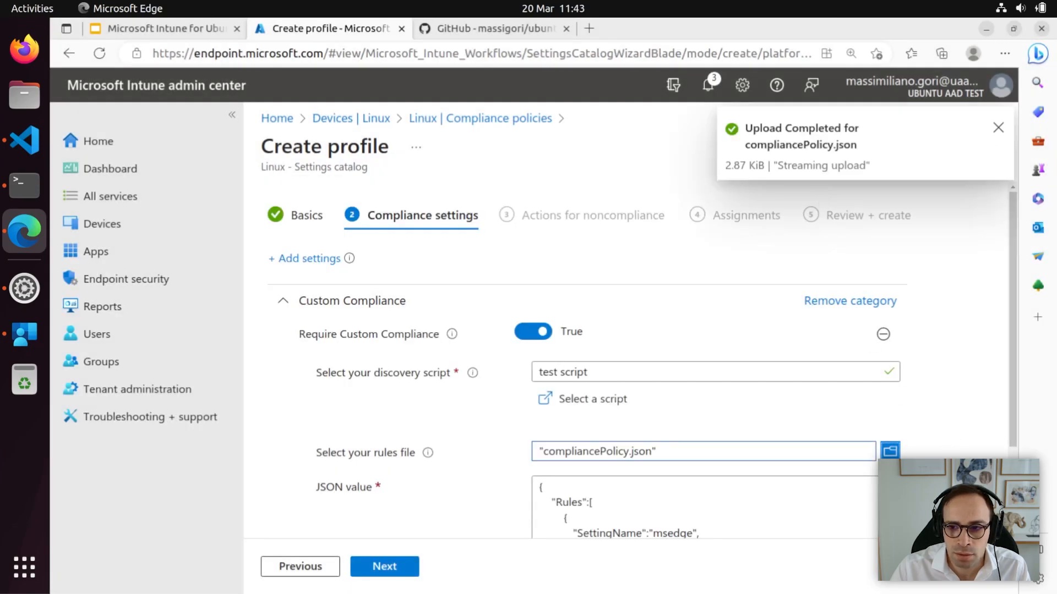
left_click_drag(1012, 408, 1011, 504)
left_click(901, 405)
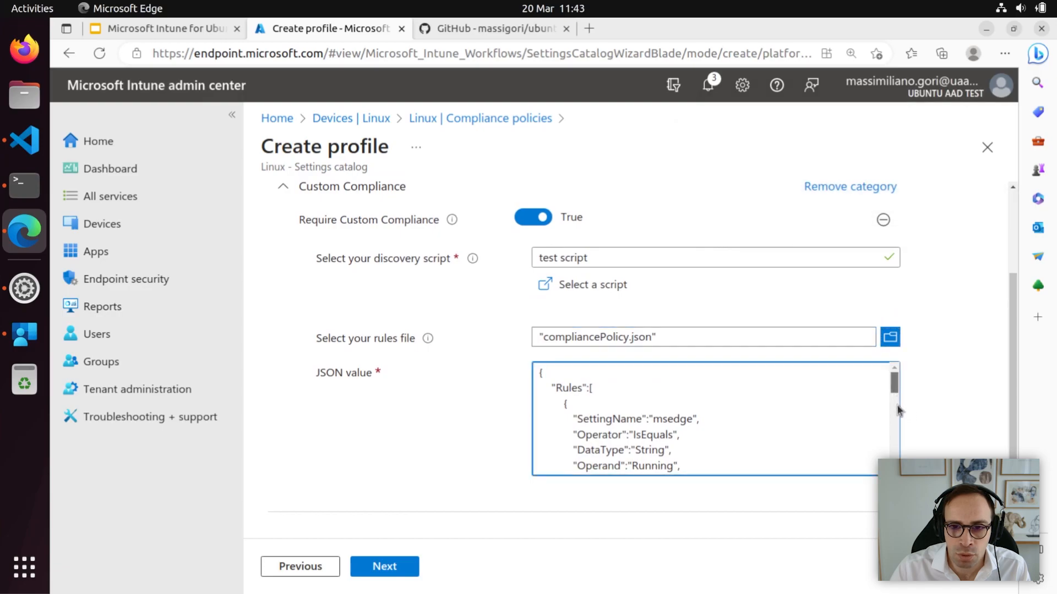
left_click_drag(893, 379, 894, 443)
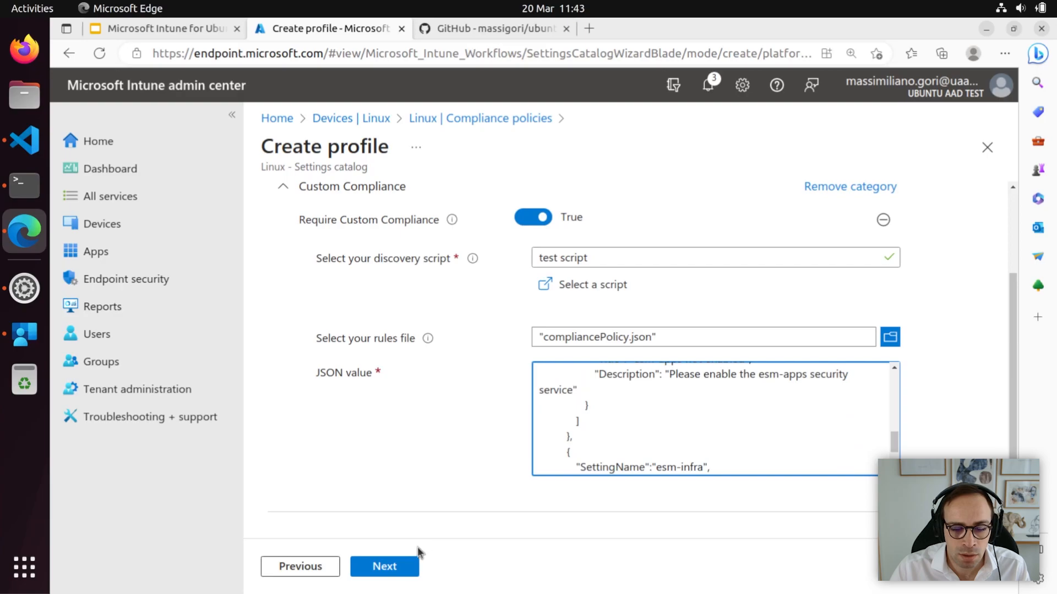
left_click(405, 568)
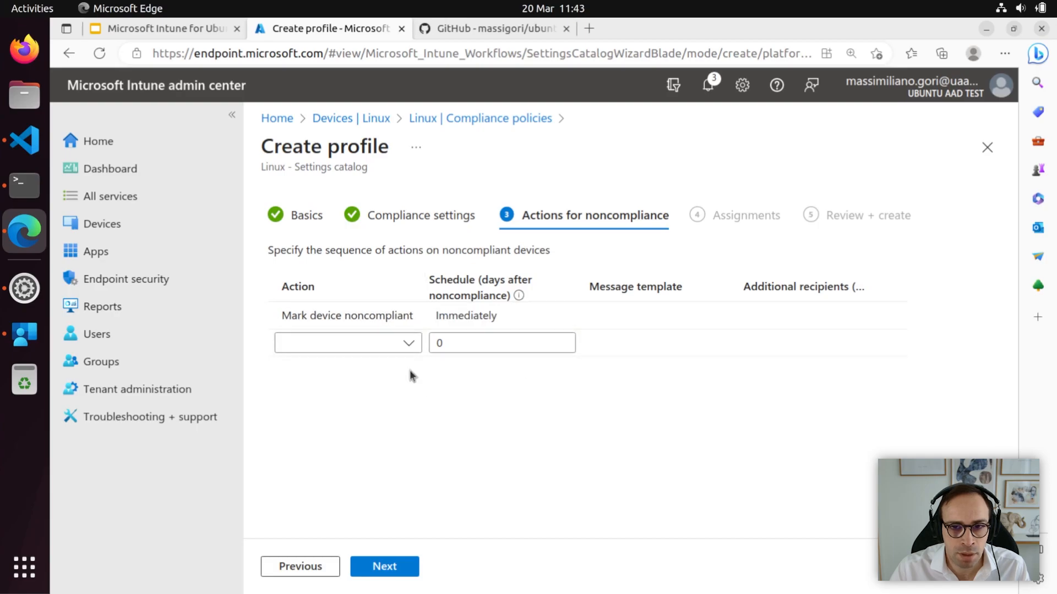
Keep the default actions for noncompliance without adding any extra action.
left_click(408, 344)
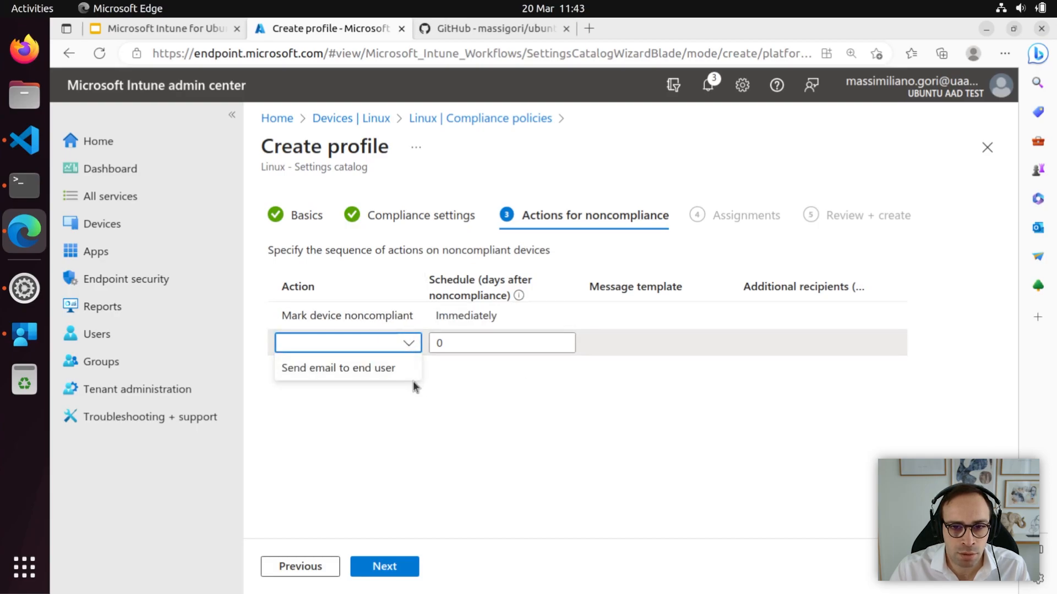
left_click(410, 423)
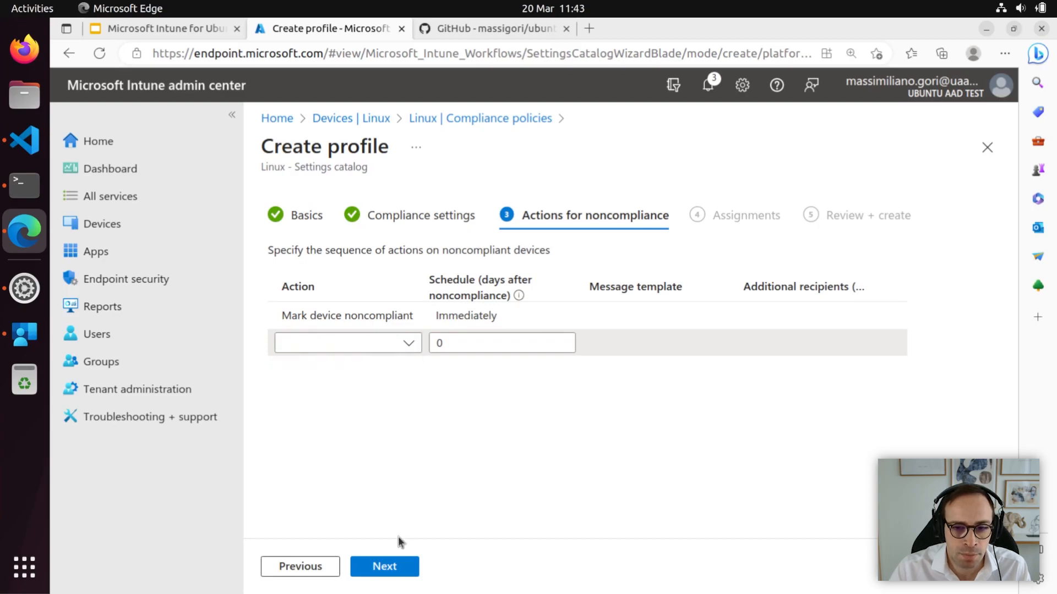
left_click(389, 569)
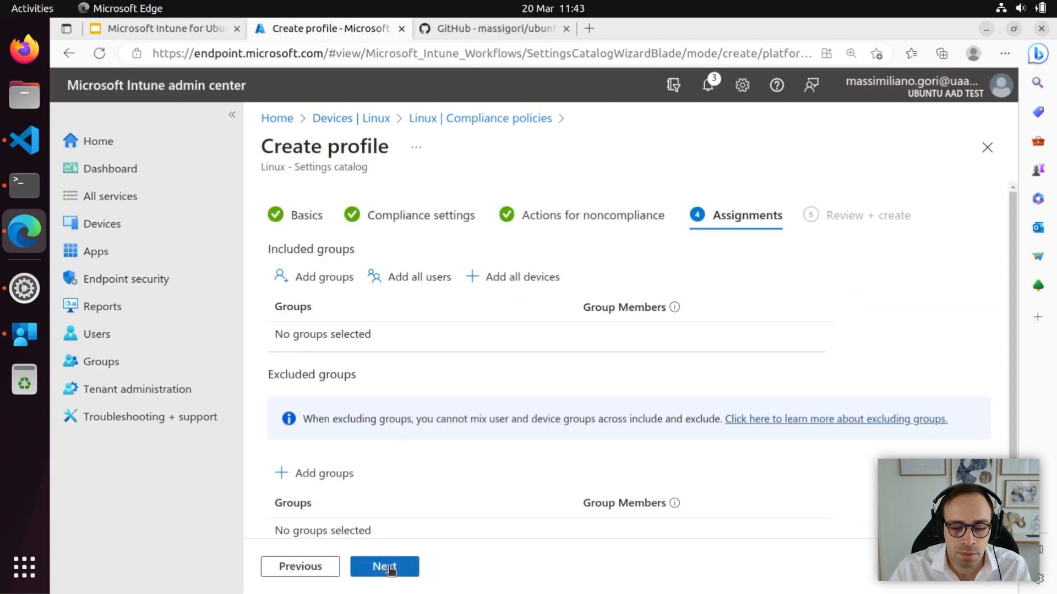
Assign the policy to all users and all devices, review the summary, and create it.
left_click(415, 279)
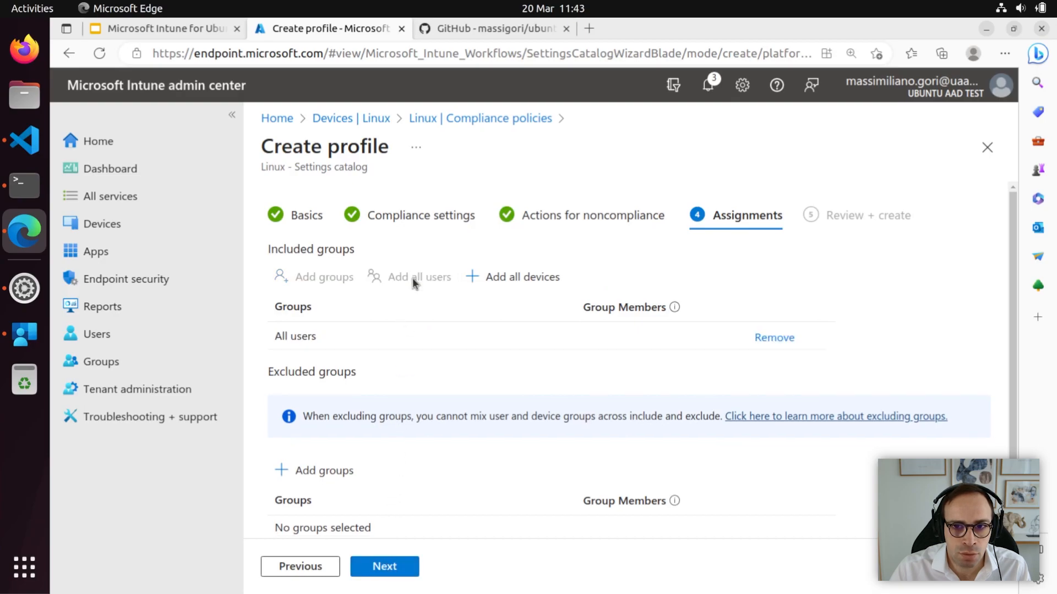
left_click(519, 278)
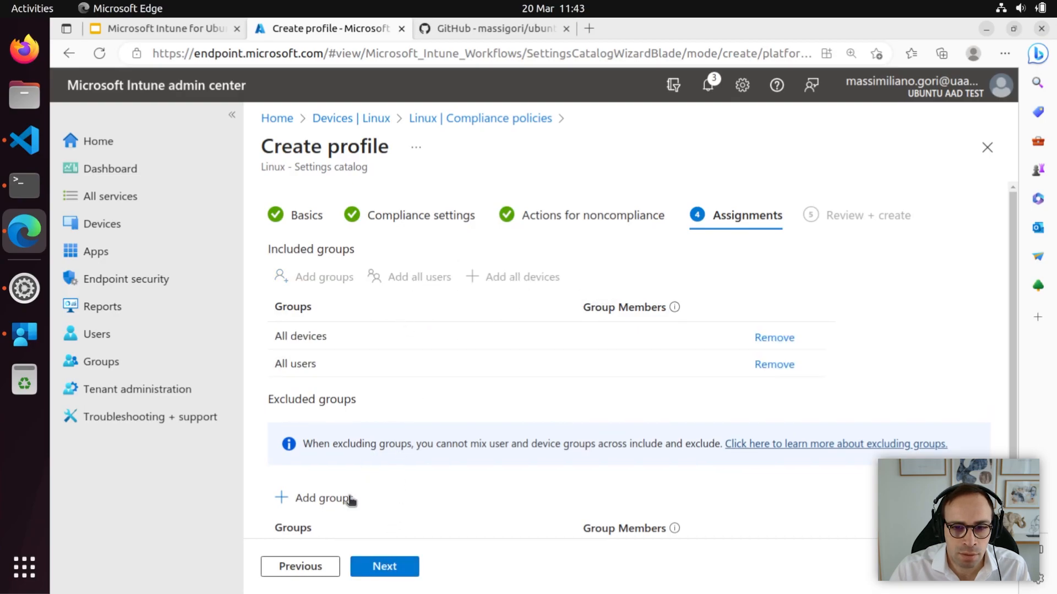
left_click(379, 568)
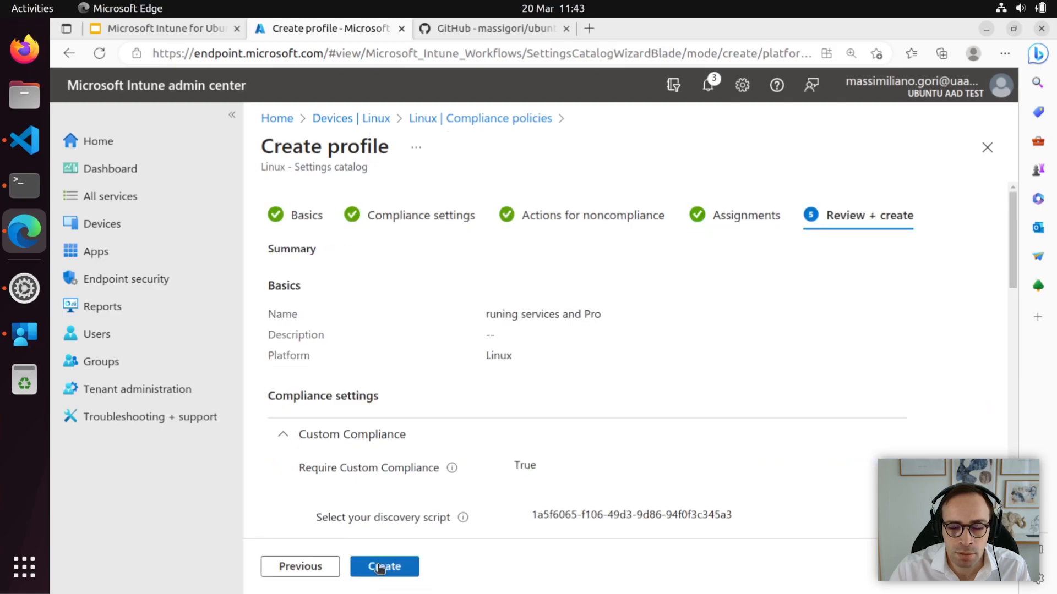
left_click_drag(1014, 265, 1040, 515)
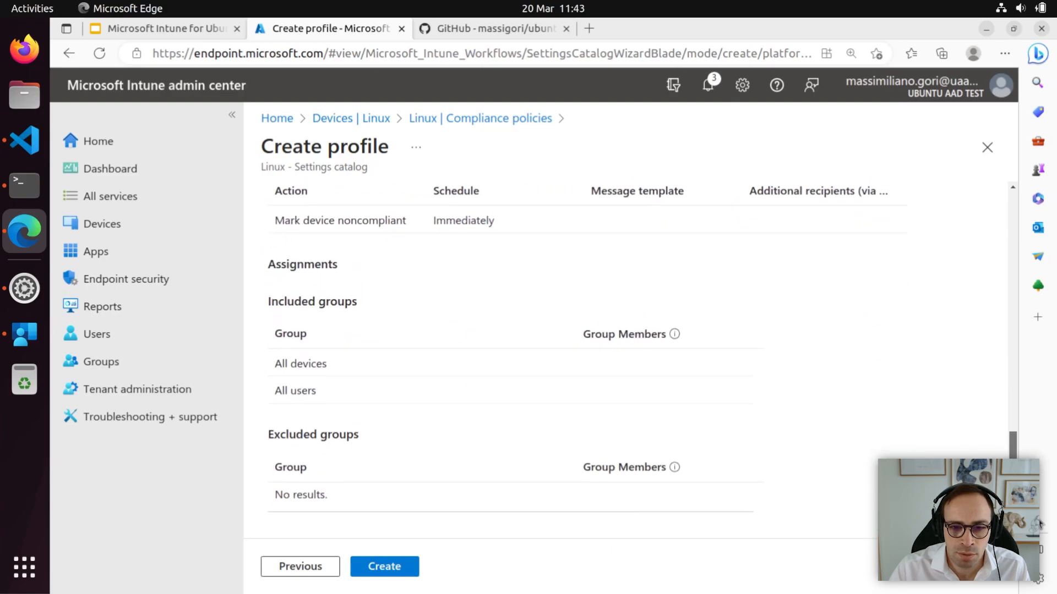
left_click(393, 568)
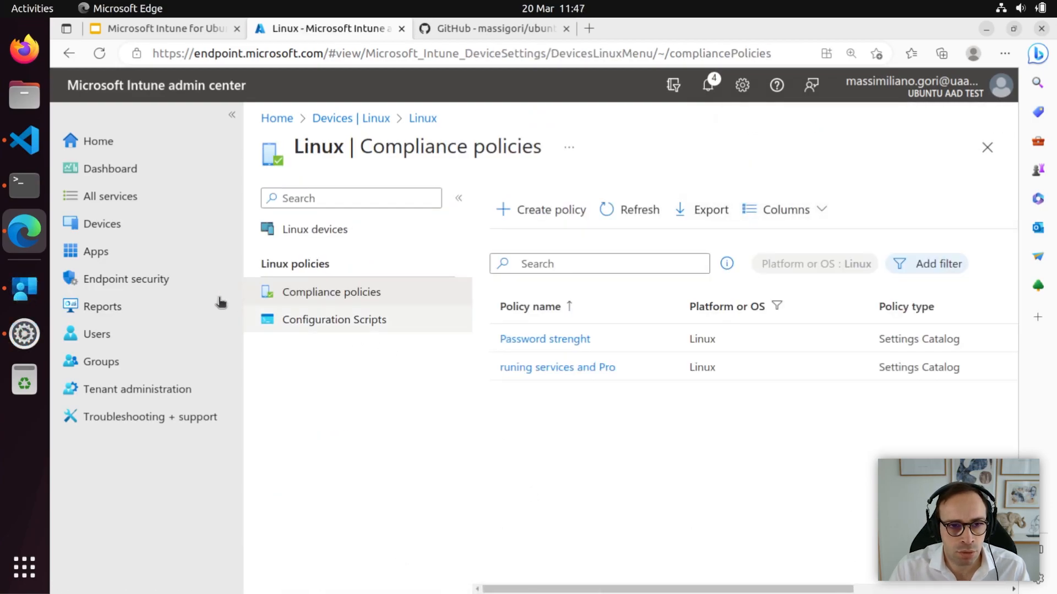
View the Ubuntu device's compliance issues in Intune, then return to compliancePolicy.json in VS Code.
left_click(30, 292)
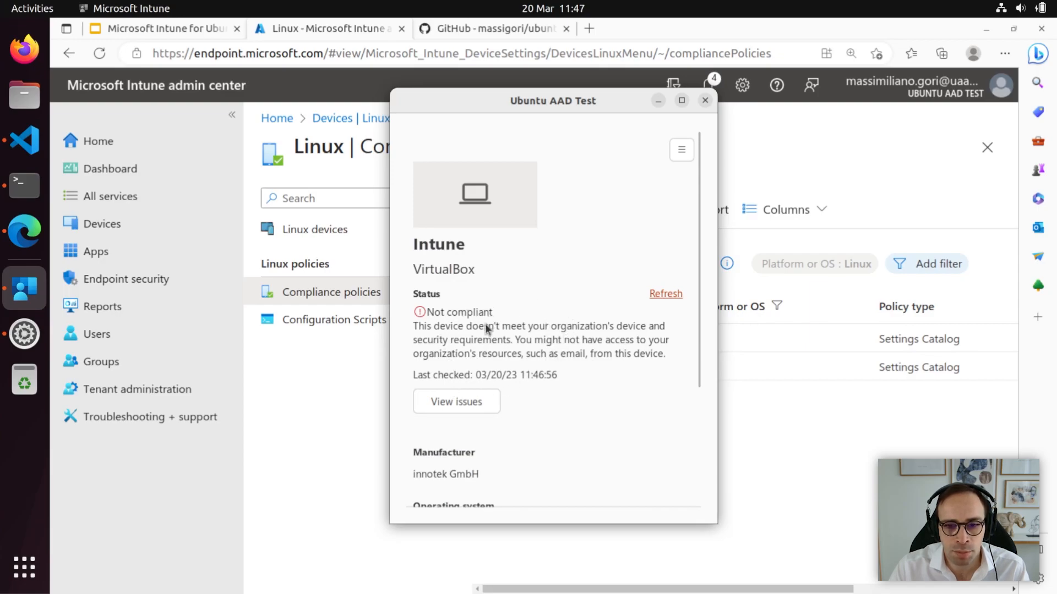
left_click(476, 404)
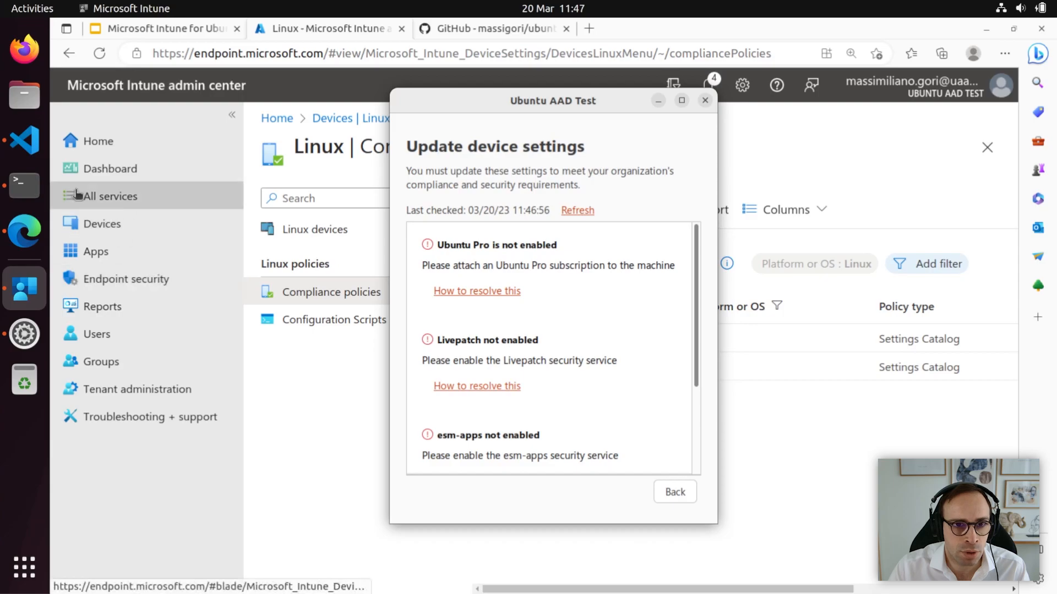
left_click(32, 149)
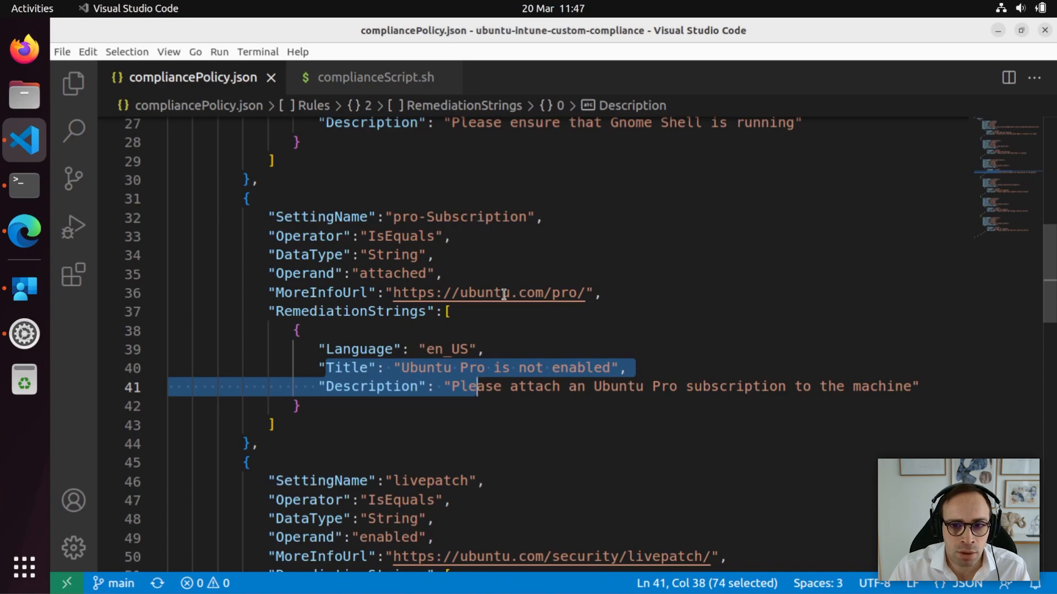
Highlight the Ubuntu Pro rule's title on line 40, compare it with Intune's issue, then view compliance.log.
left_click(489, 370)
left_click_drag(426, 370, 603, 387)
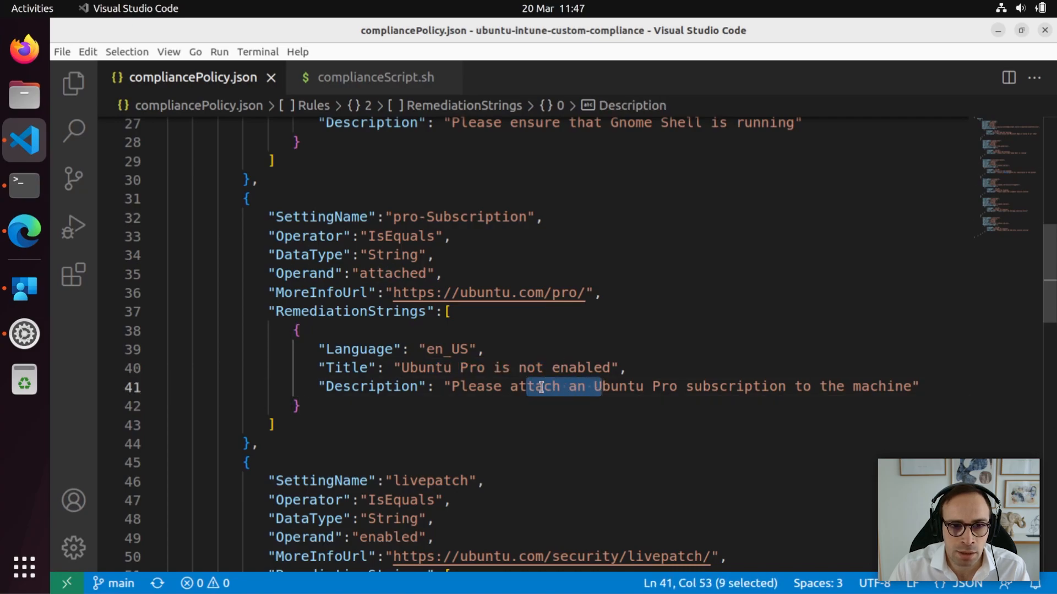
left_click(24, 289)
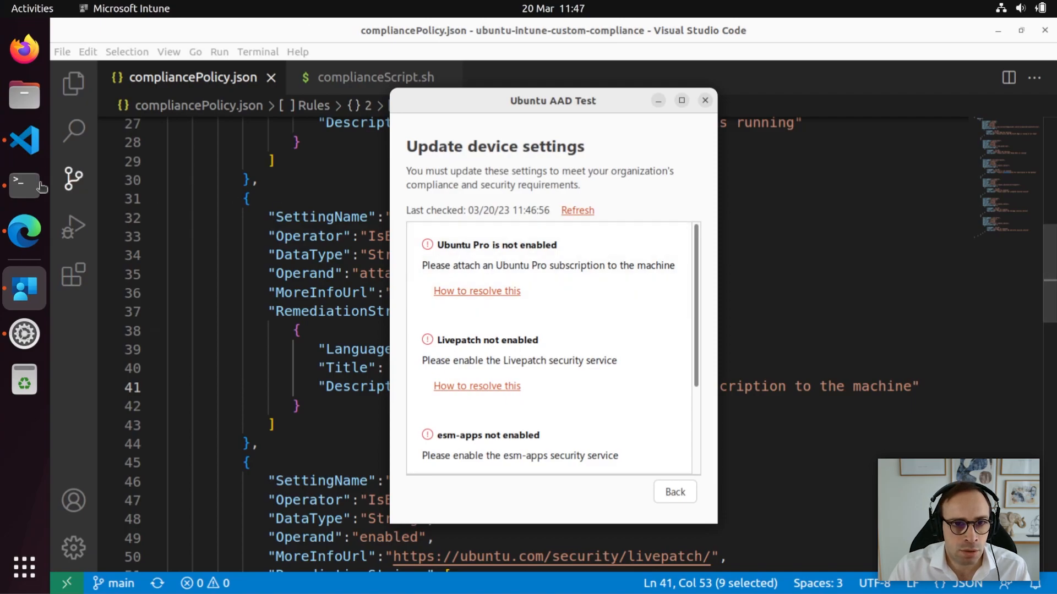
left_click(24, 187)
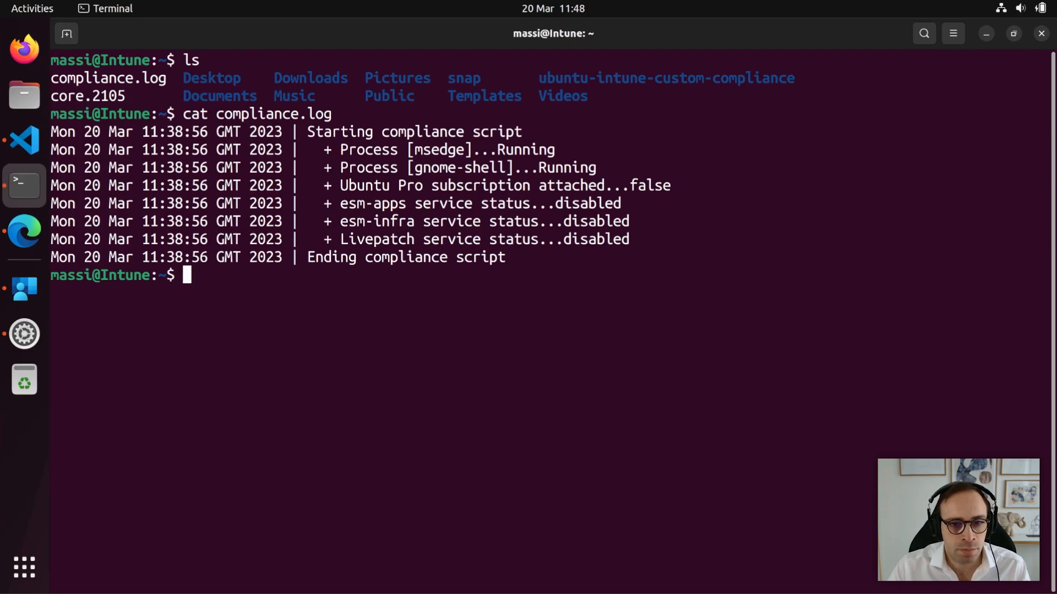
Run 'sudo pro attach' with the subscription token, enter the sudo password, and highlight the enabled services.
right_click(299, 285)
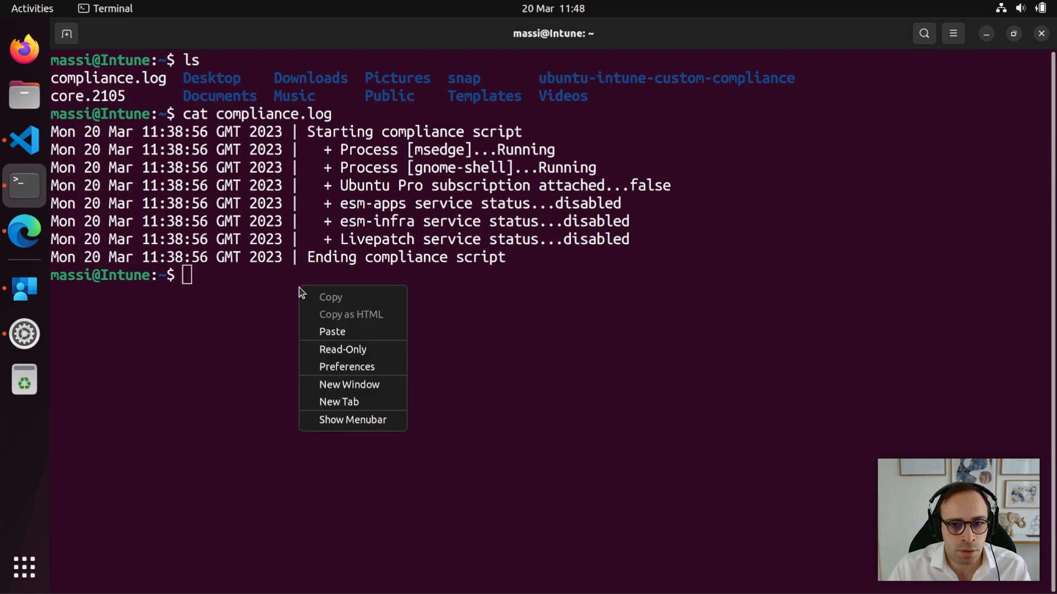
left_click(332, 331)
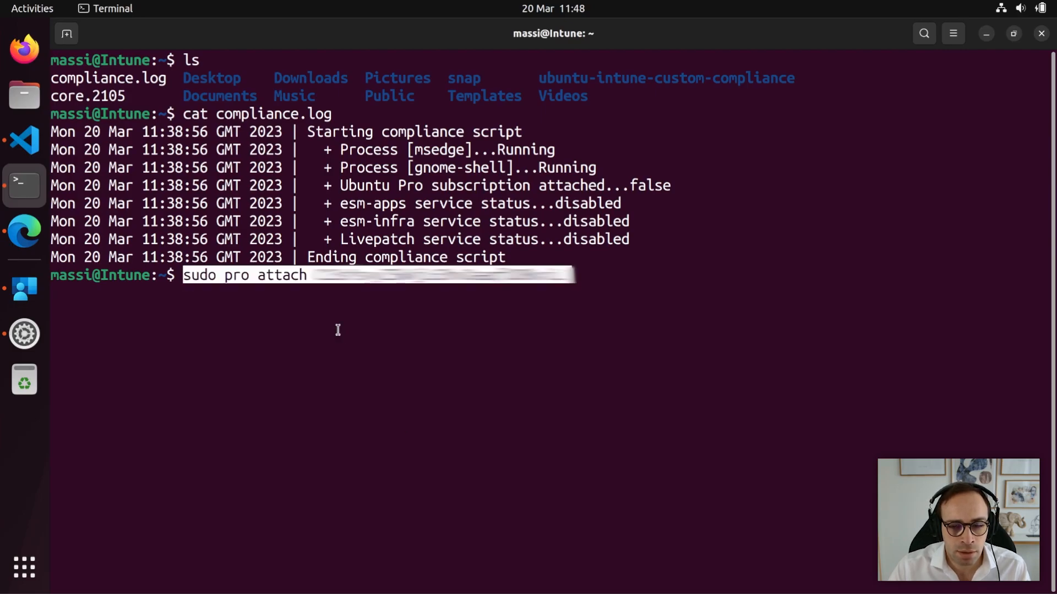
key("Return")
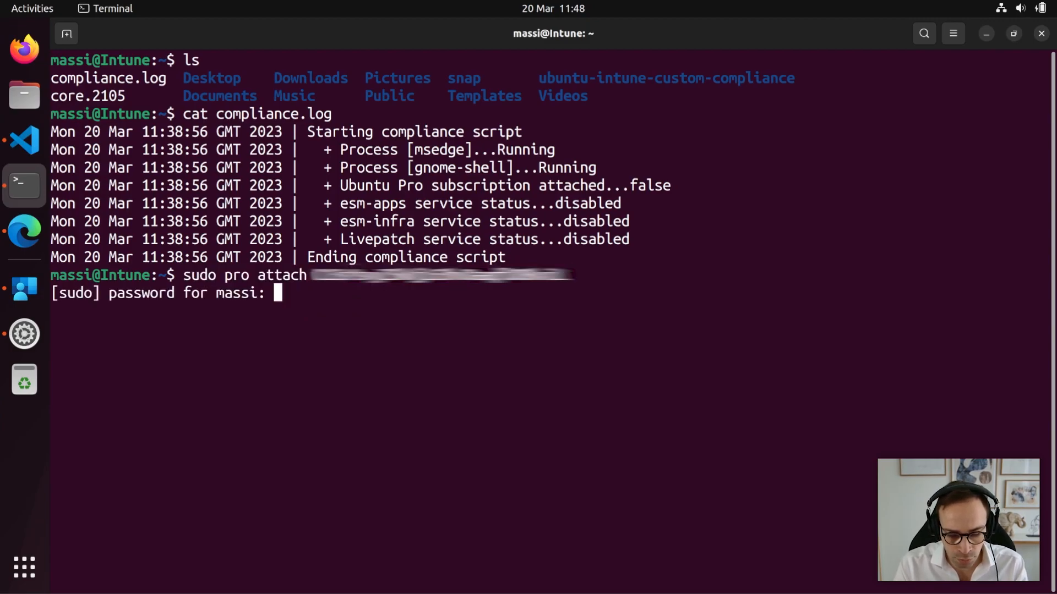
key("Return")
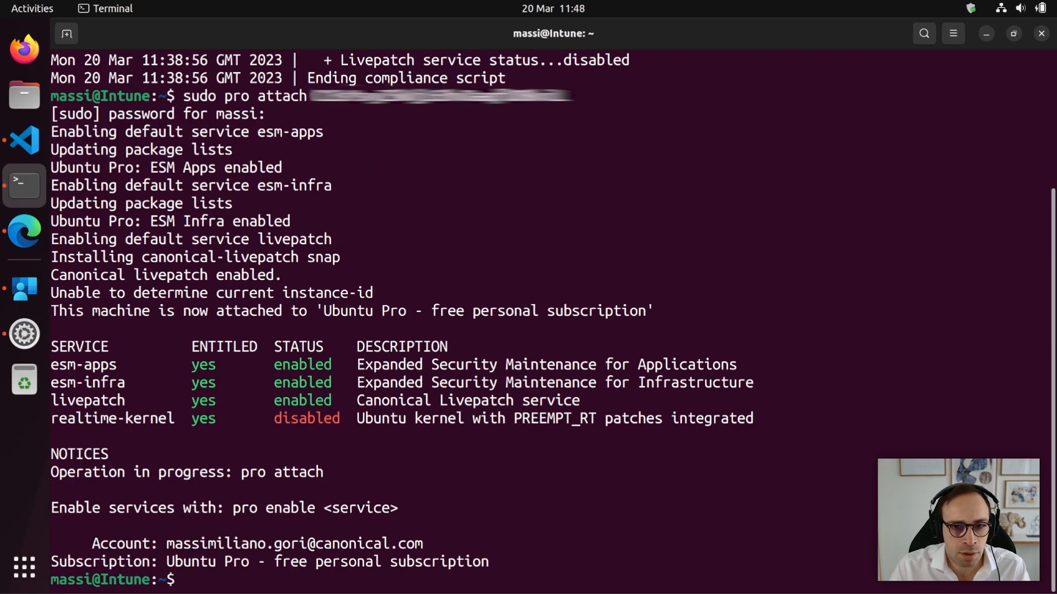
left_click_drag(67, 366, 373, 396)
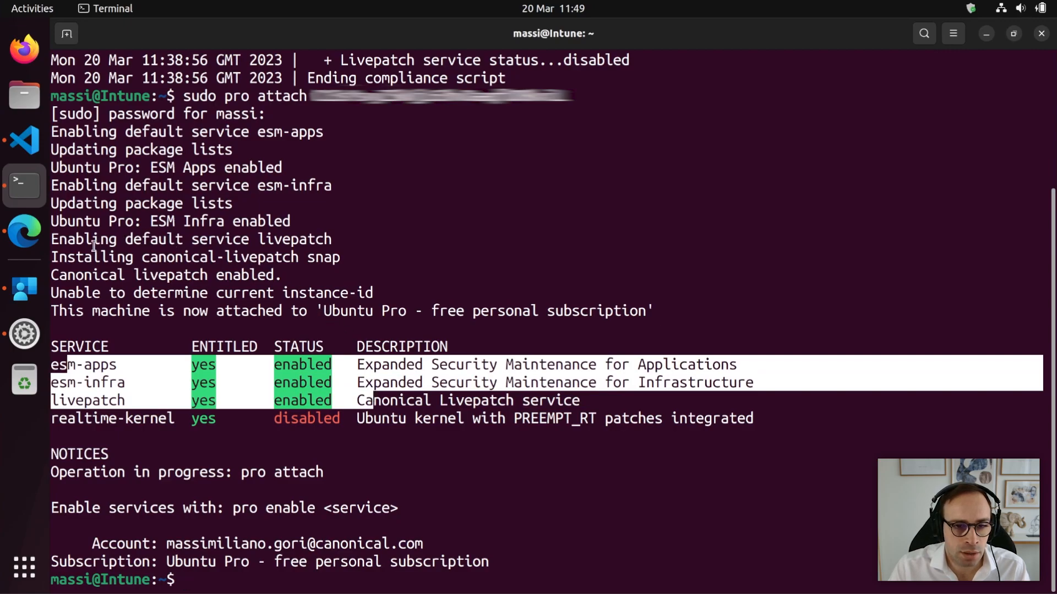
Refresh the Ubuntu device in Intune to show it Compliant, then return to compliancePolicy.json.
left_click(35, 299)
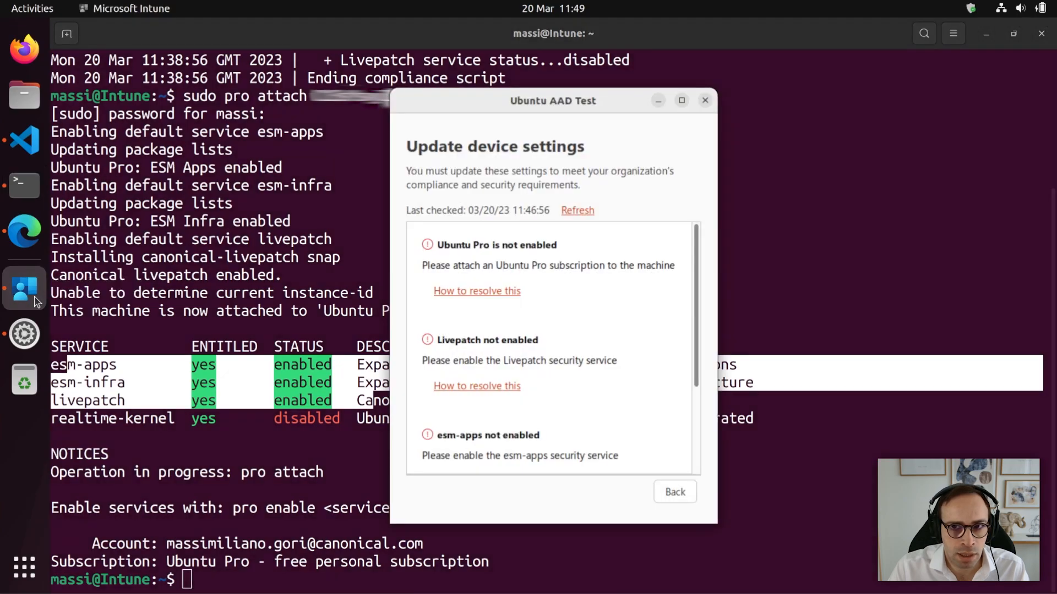
left_click(584, 210)
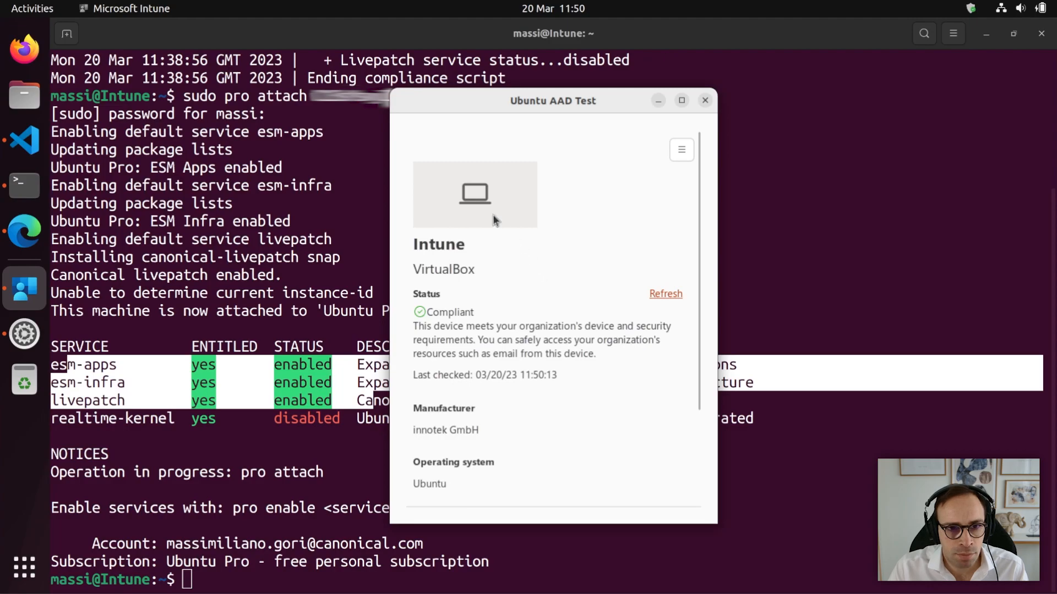
left_click(27, 152)
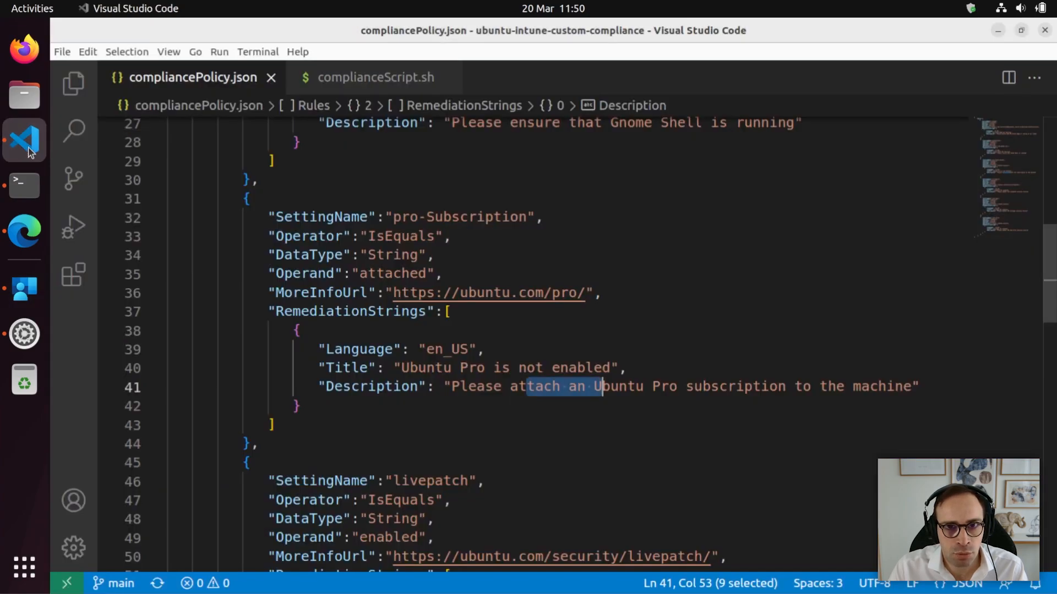
Rerun complianceScript.sh from the earlier bash shell in VS Code's terminal.
left_click(253, 52)
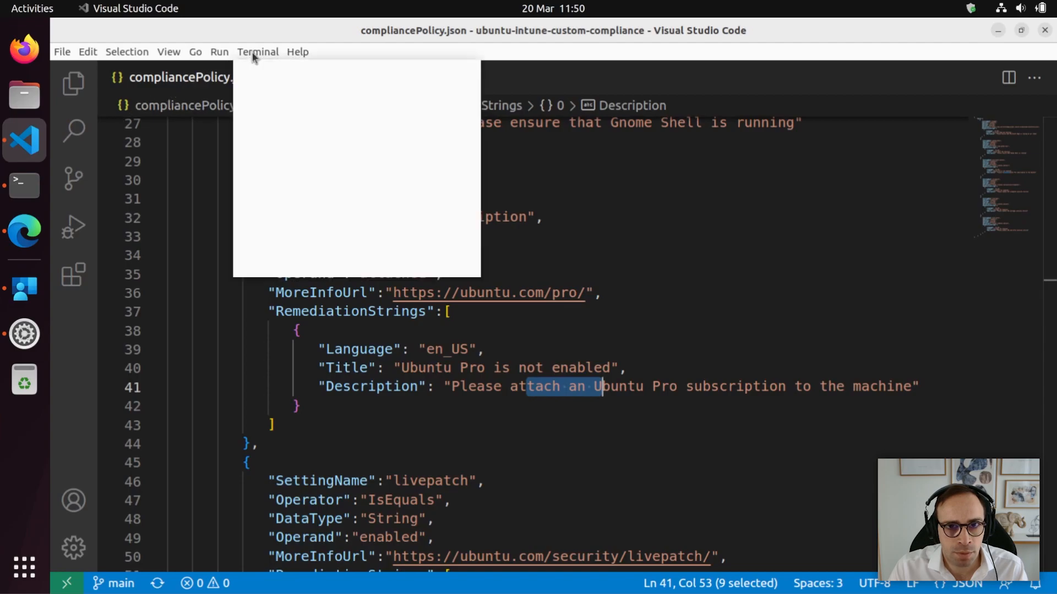
left_click(275, 73)
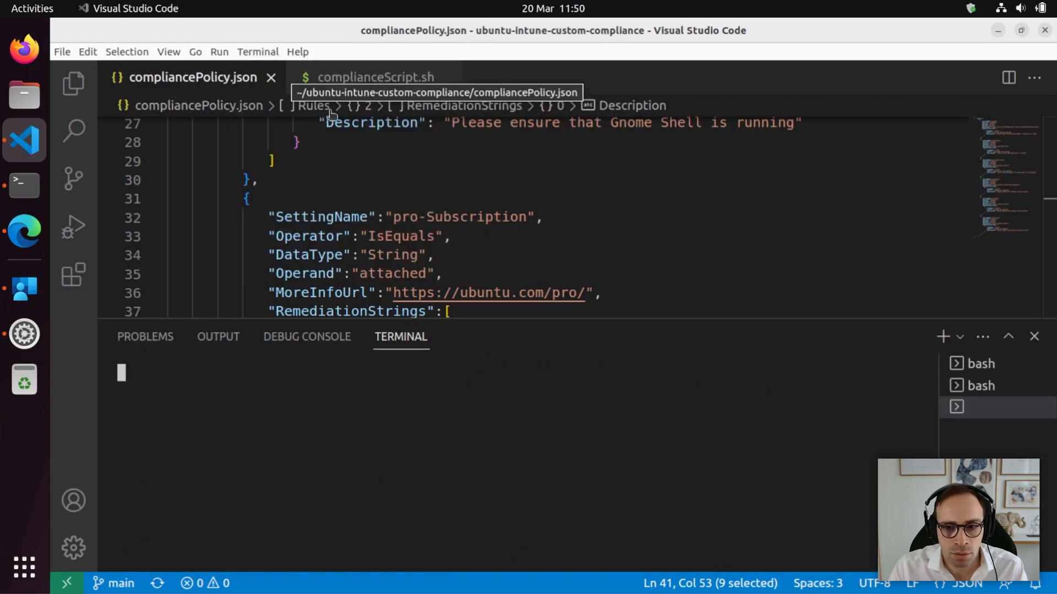
left_click(988, 366)
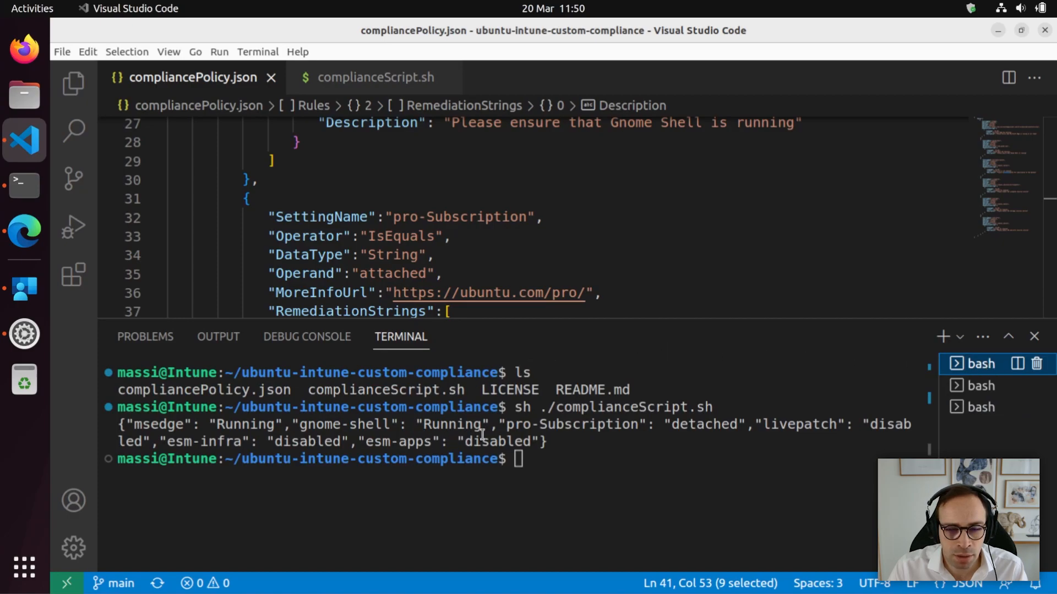
left_click(558, 463)
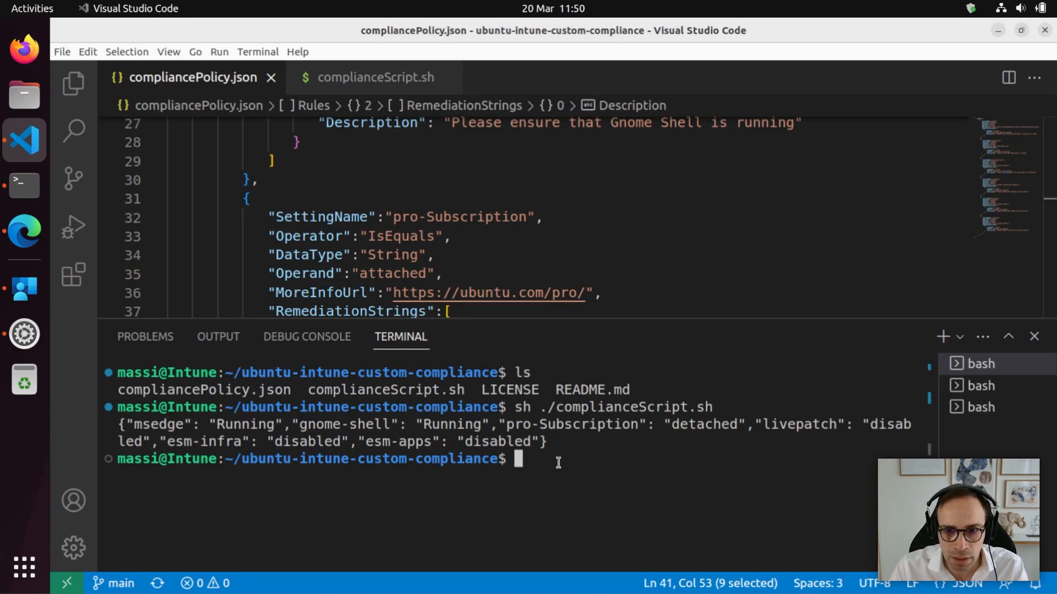
key("Up")
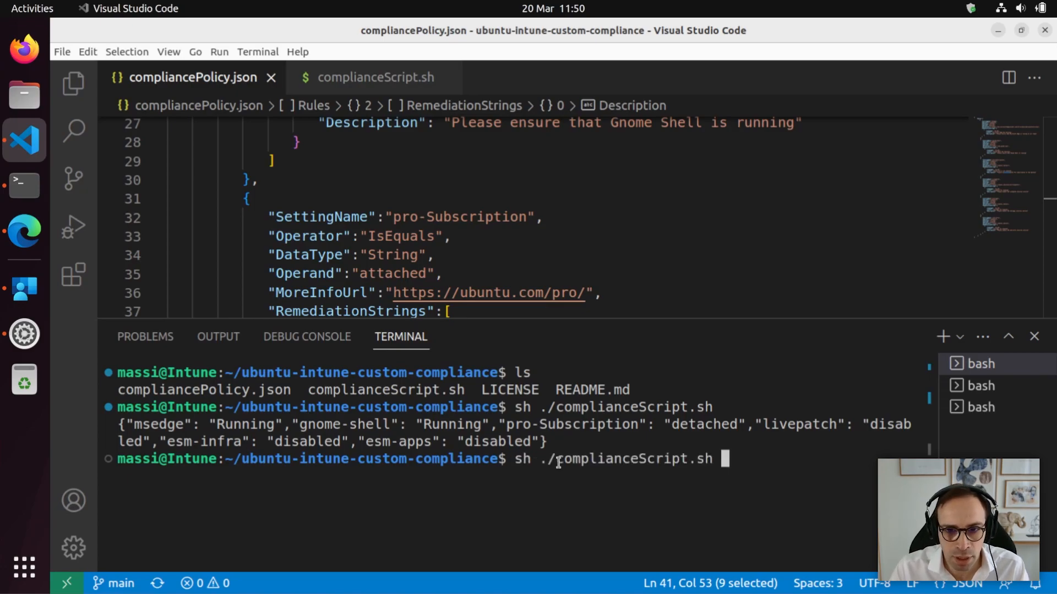
key("Return")
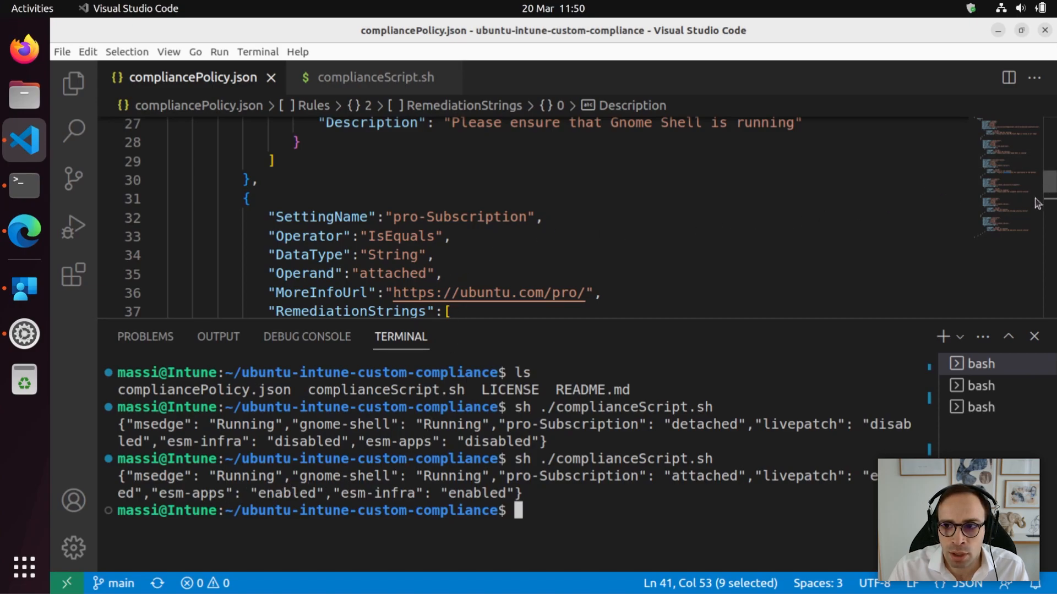
Highlight the expected values 'attached' and 'enabled' in the Pro and livepatch JSON rules.
left_click_drag(873, 318, 870, 407)
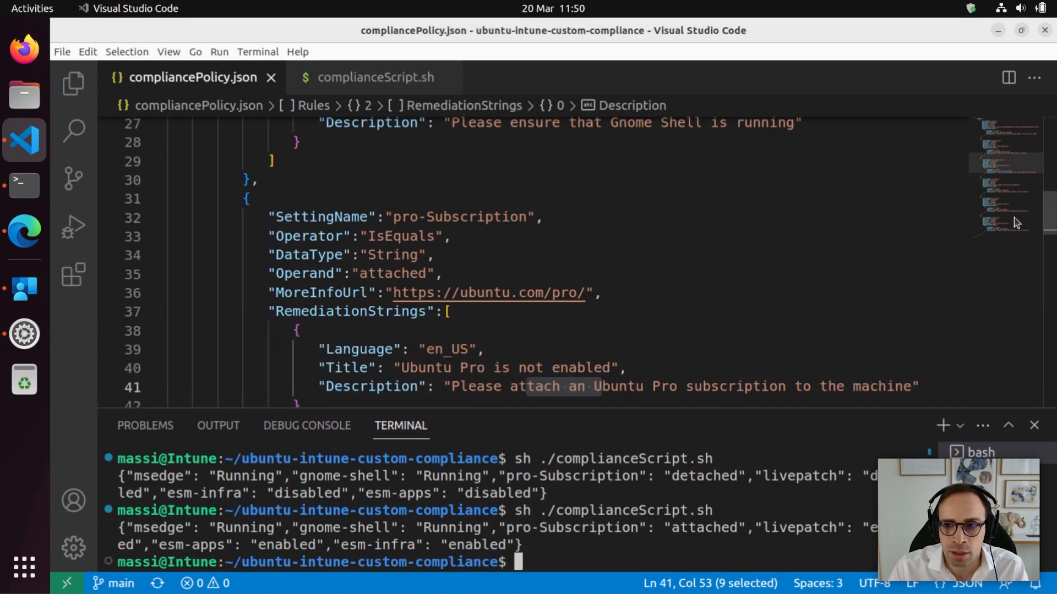
double_click(406, 273)
left_click_drag(1049, 228, 1050, 269)
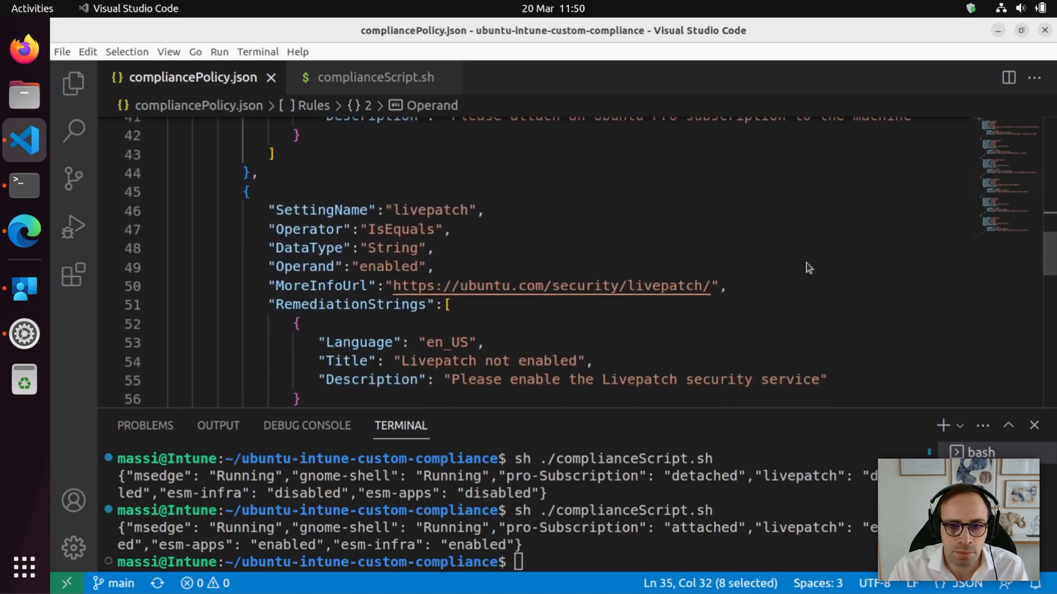
double_click(395, 266)
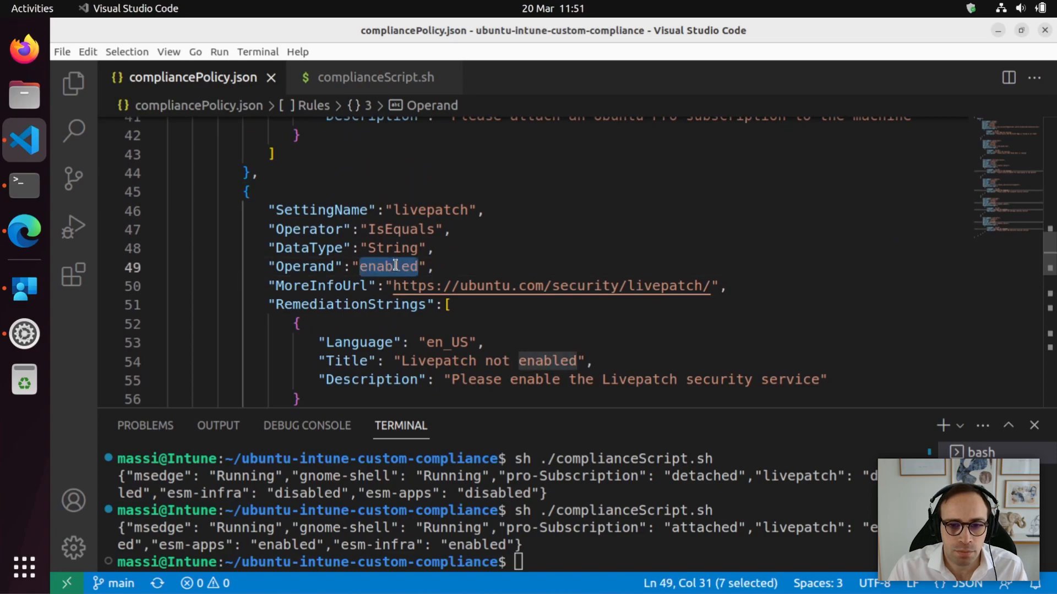